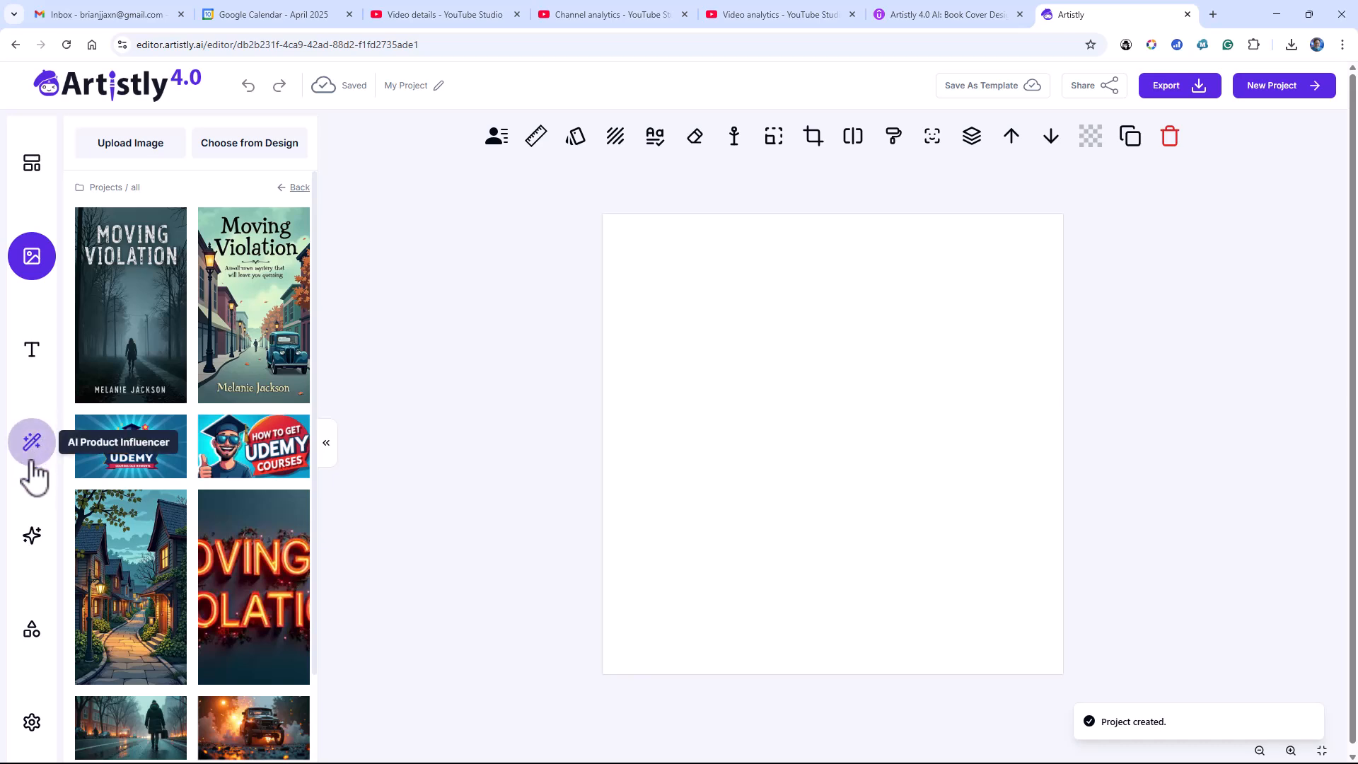
# Enter the AI Designer image prompt "Use an ominous and foreboding style for the image, including lots of black, gray, and deep blue."
pyautogui.click(32, 538)
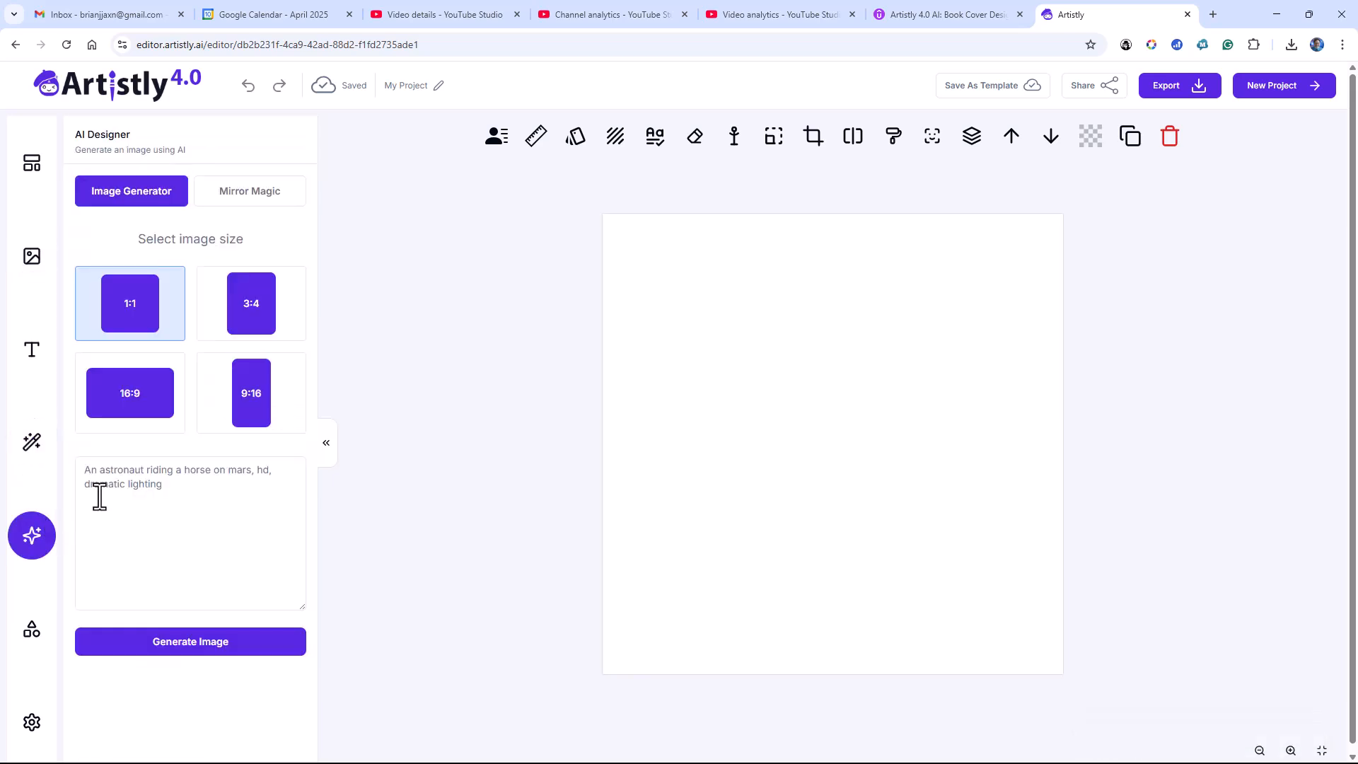
pyautogui.click(176, 472)
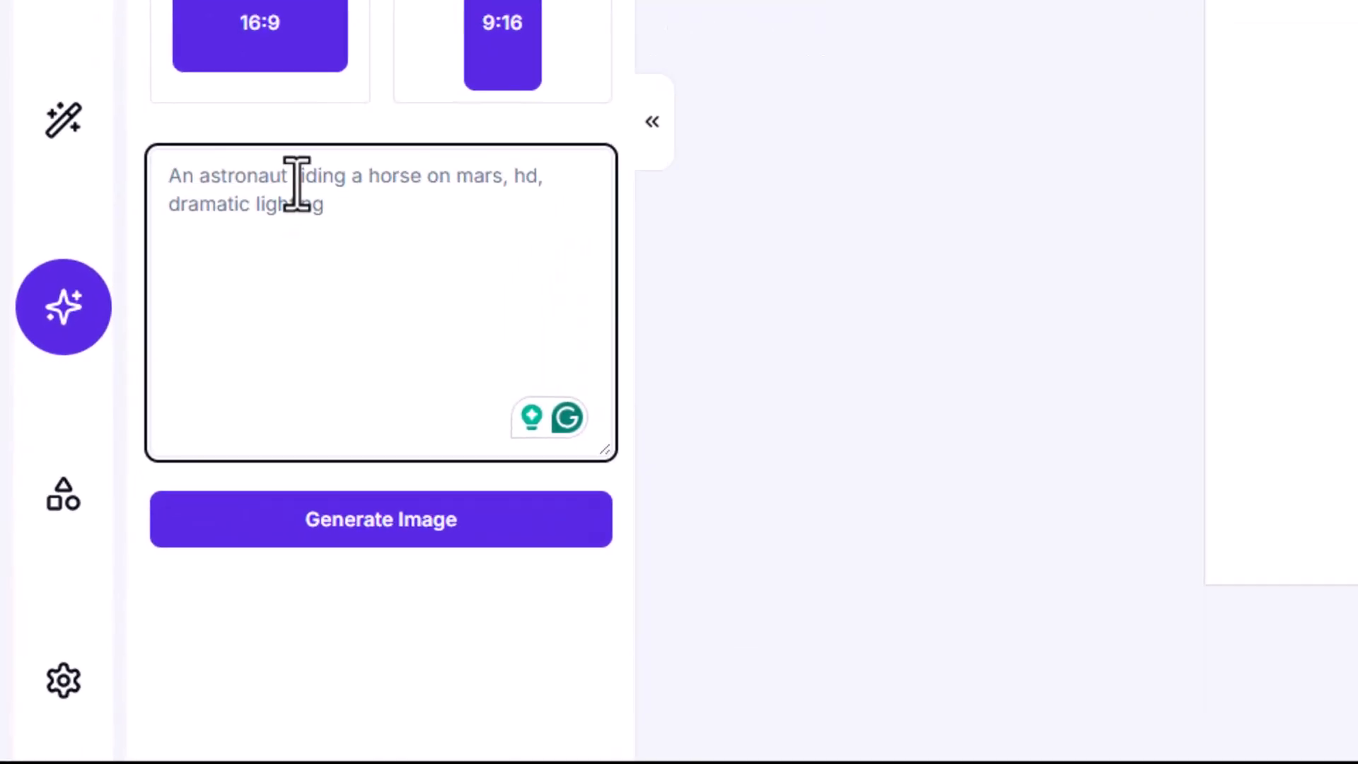
pyautogui.write('Use a')
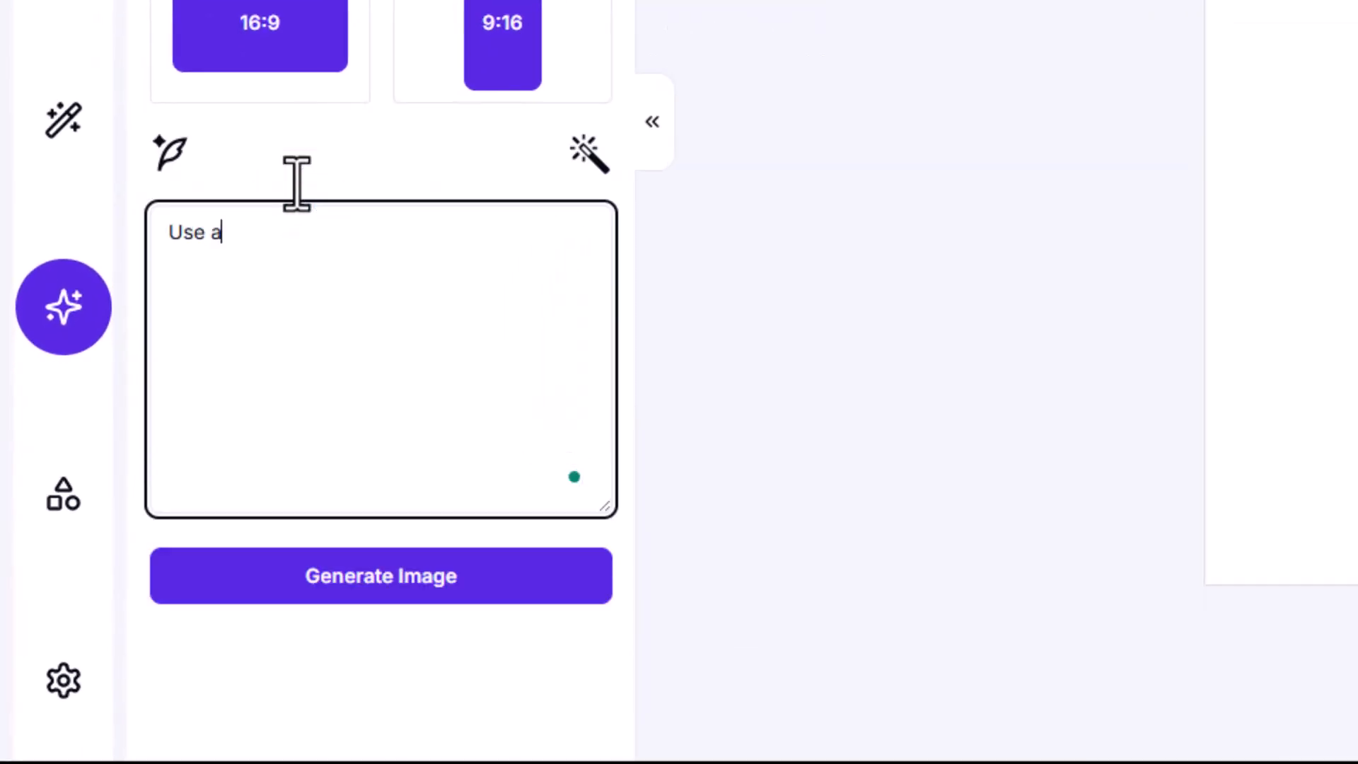
pyautogui.write(' ominous and forboding style for the')
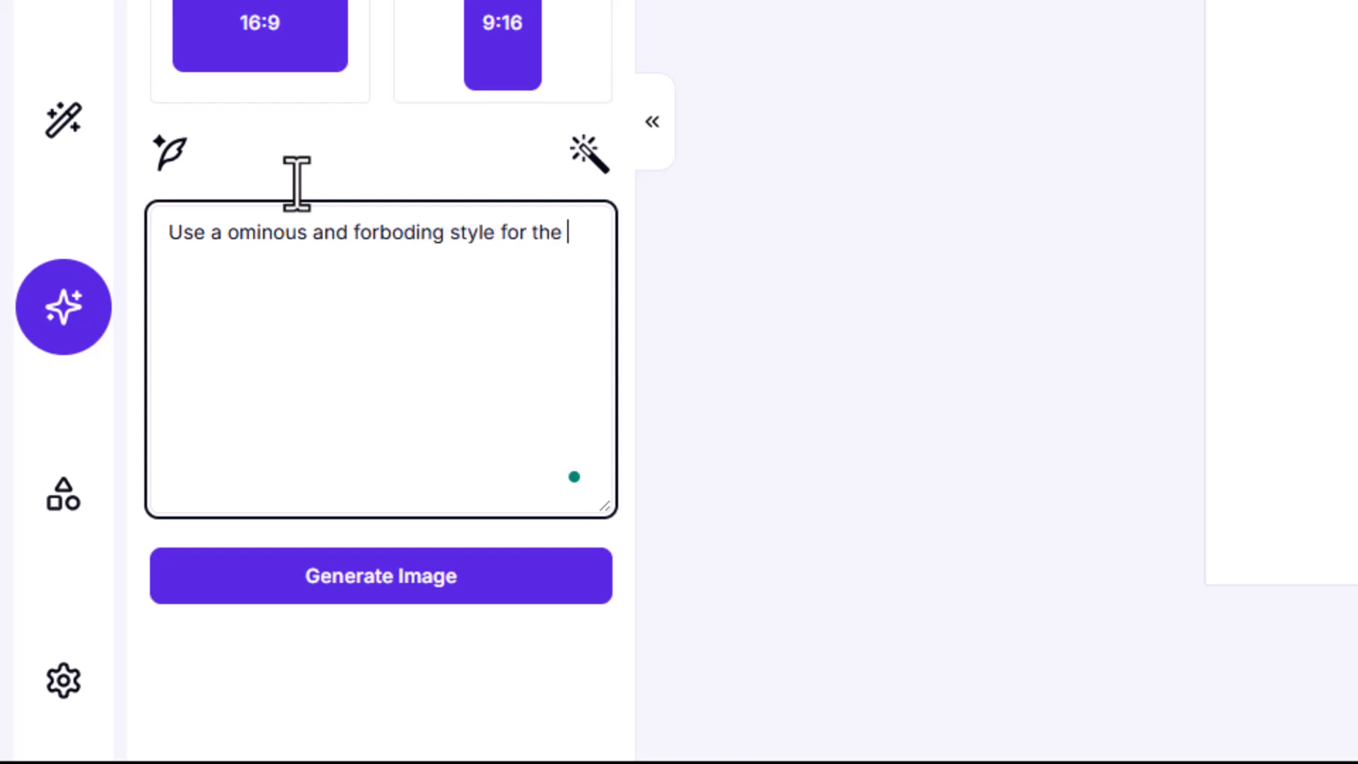
pyautogui.write('mat')
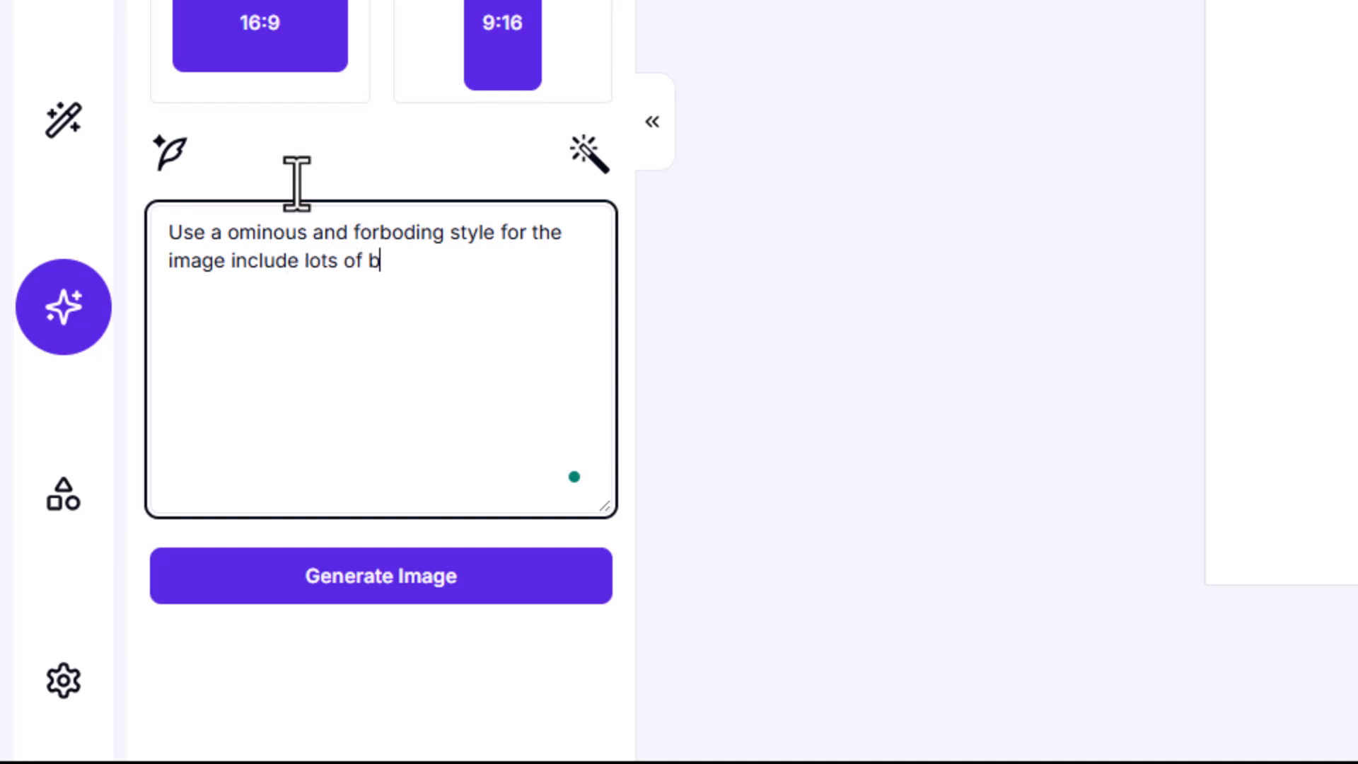
pyautogui.write('ack, gray and deep')
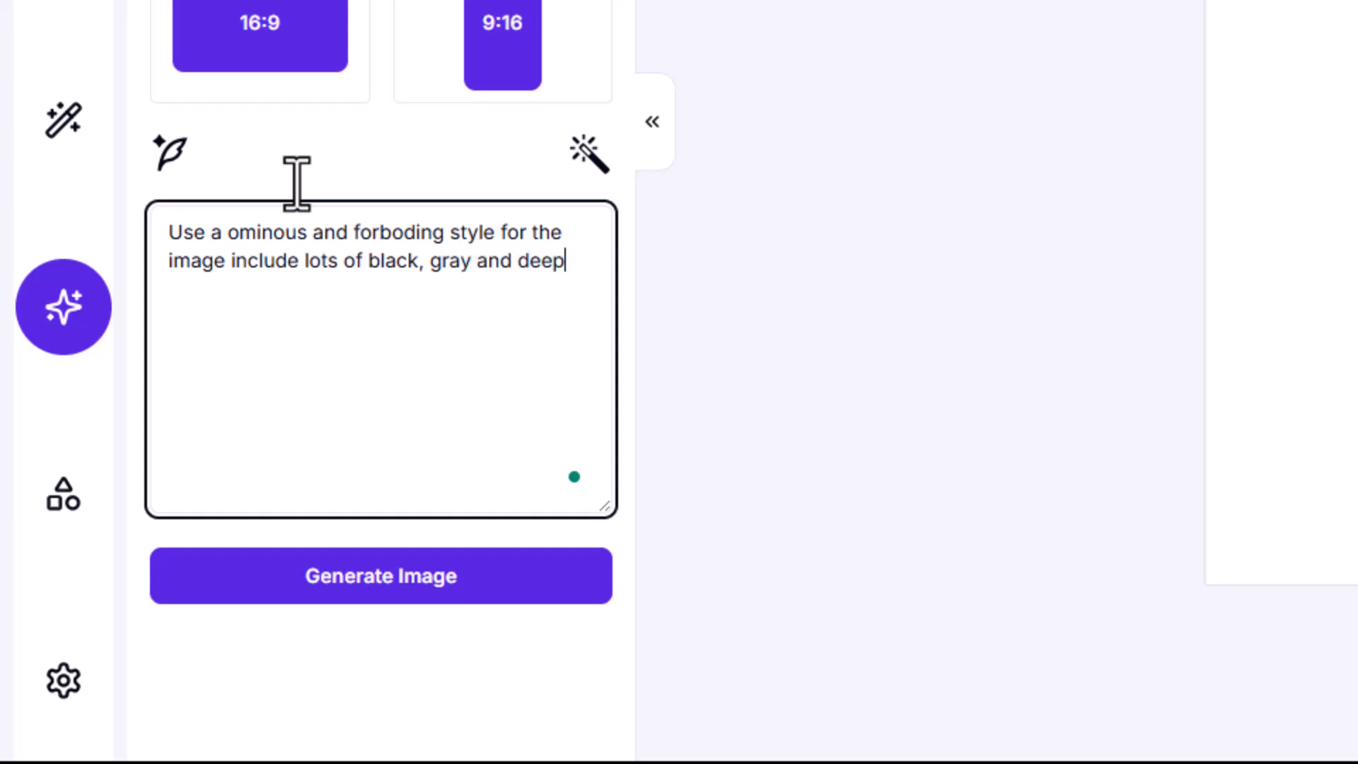
pyautogui.write('lue.')
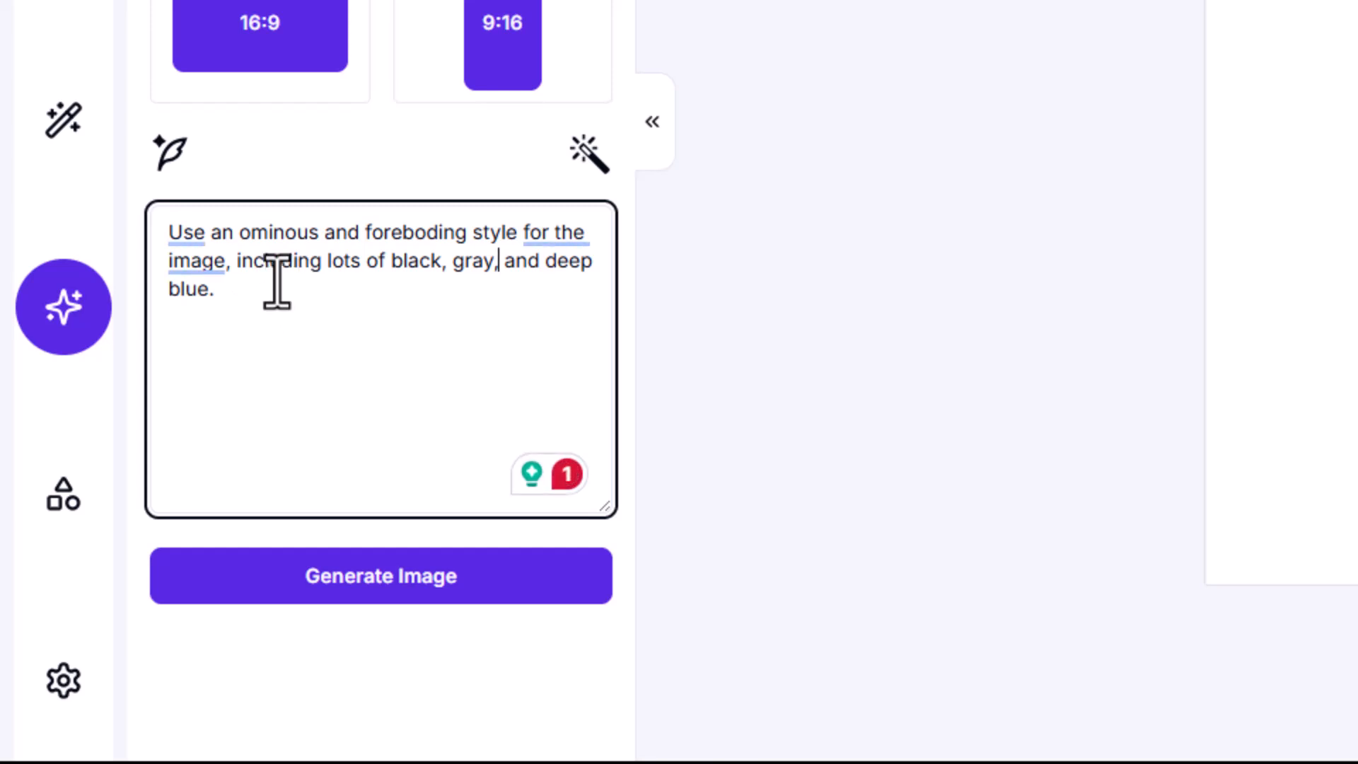
# Expand the image prompt with Magic Prompt, then copy the full current prompt from the Rewrite Prompt with AI dialog
pyautogui.click(188, 178)
pyautogui.click(1153, 220)
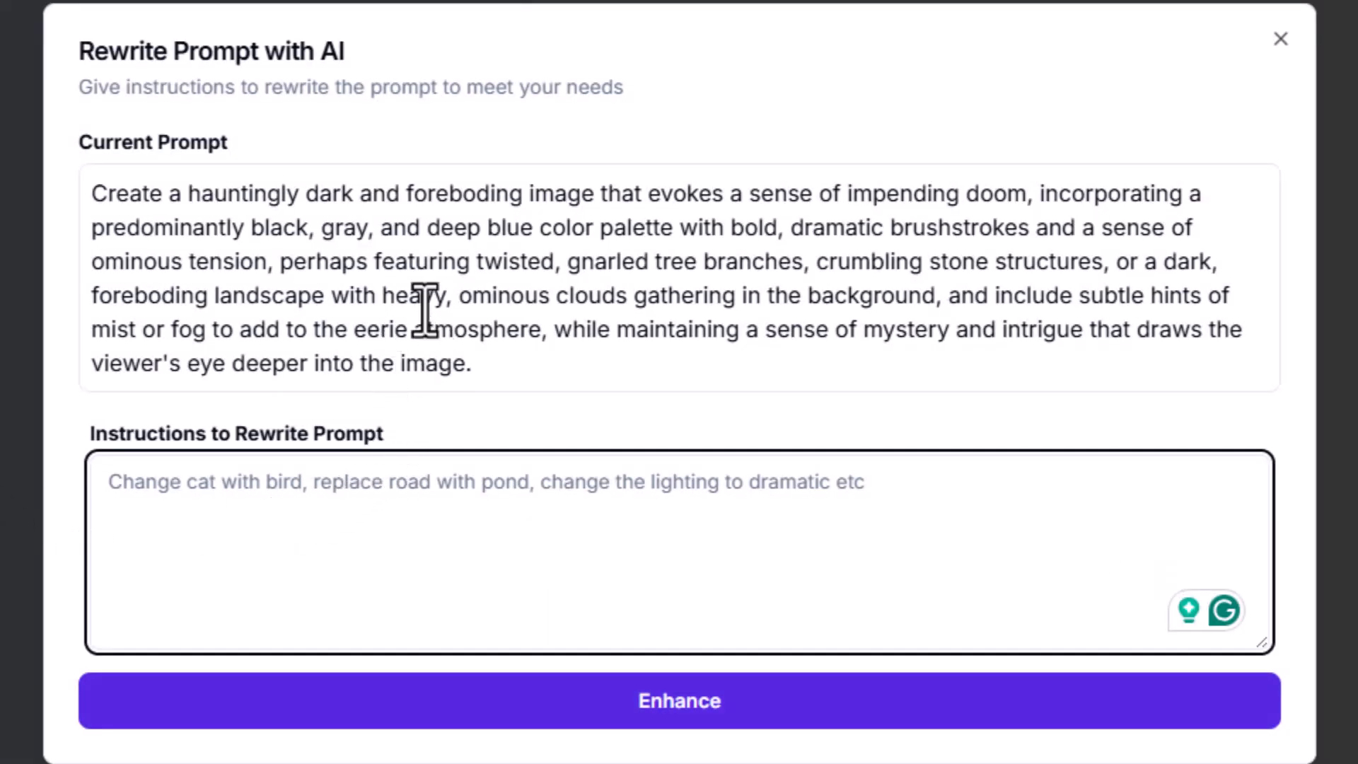
pyautogui.tripleClick(418, 269)
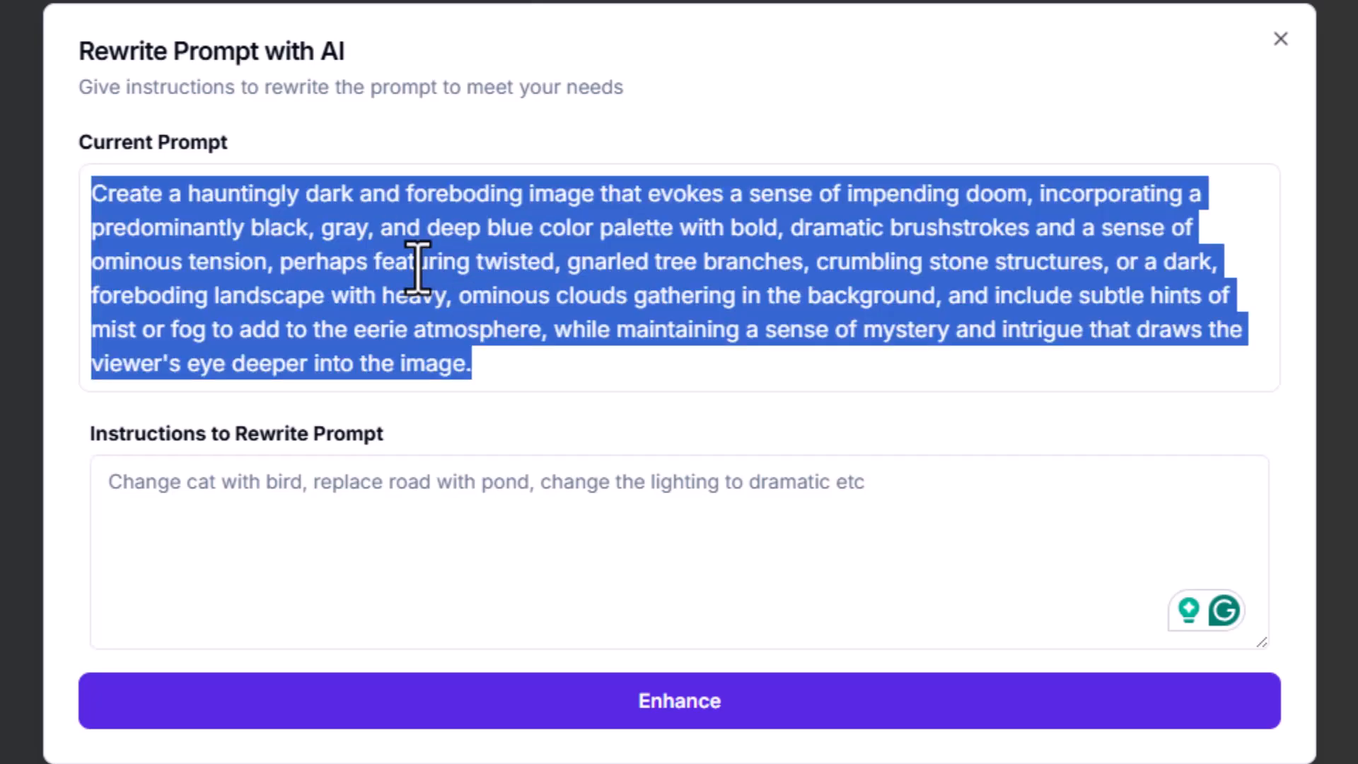
pyautogui.rightClick(417, 268)
pyautogui.click(535, 311)
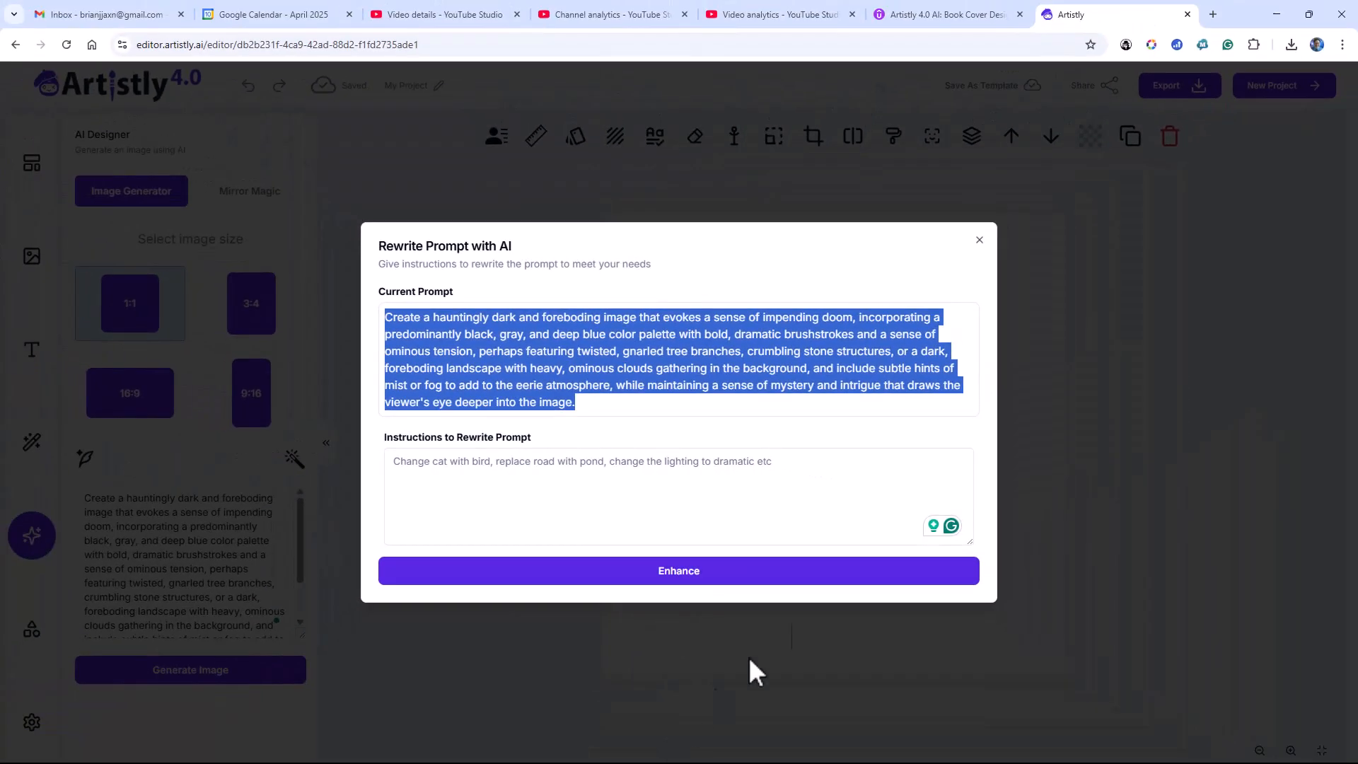
# Switch to prompts.docx in Word, hide the Navigation Pane and show it again
pyautogui.click(1277, 14)
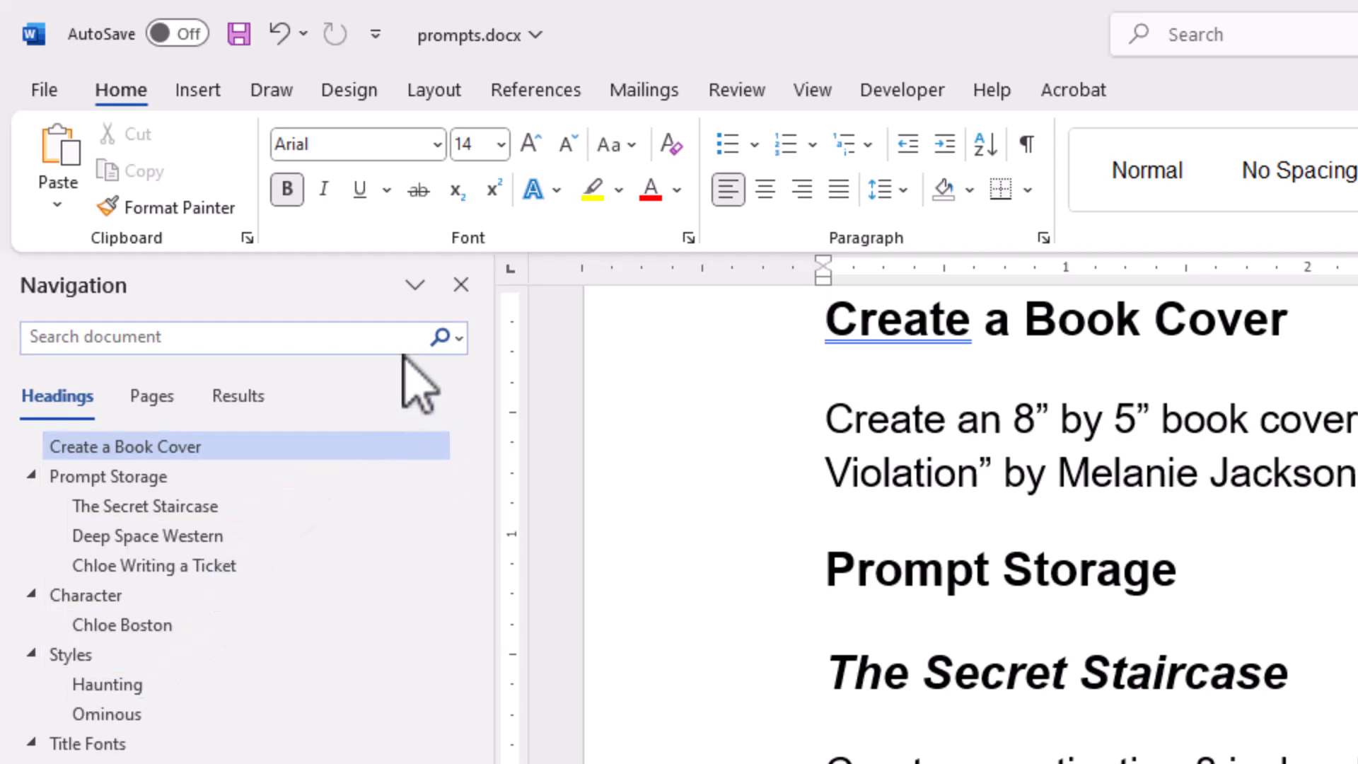
pyautogui.click(460, 285)
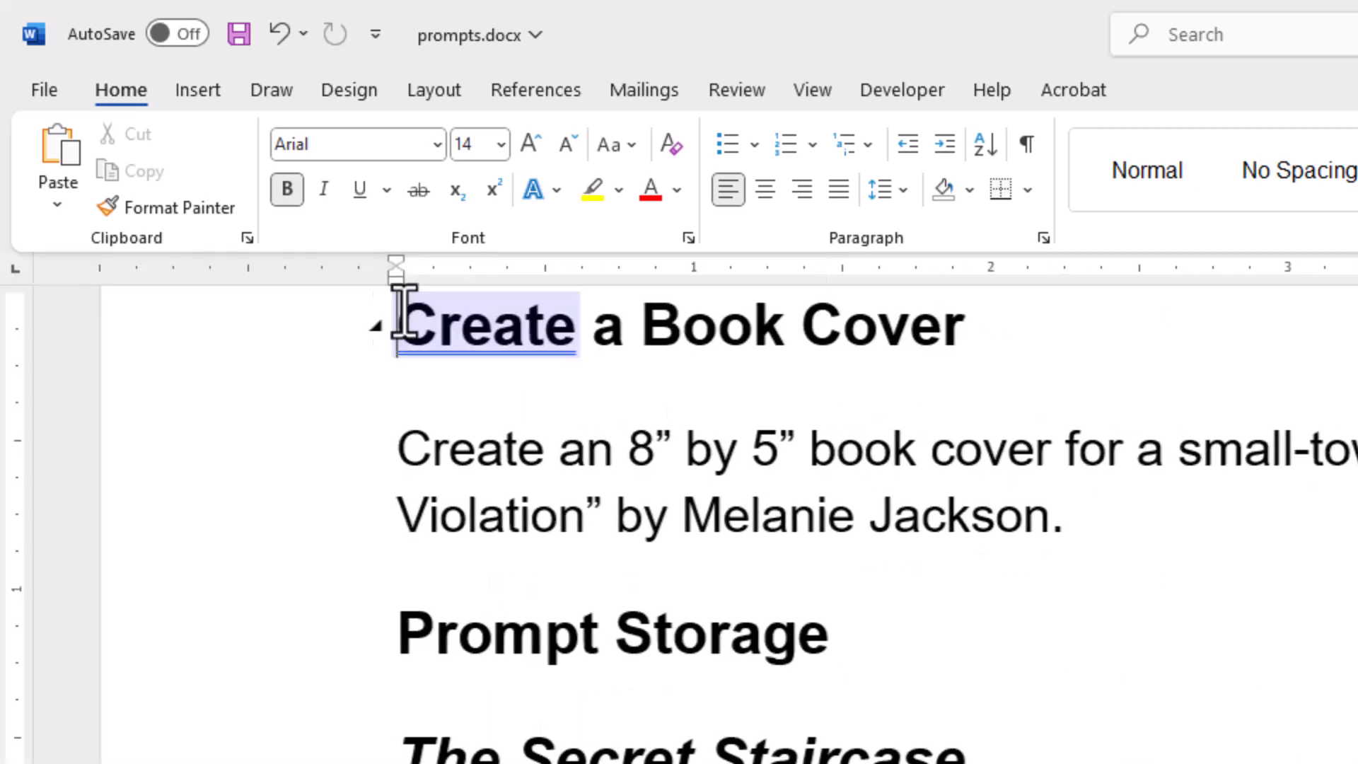
pyautogui.click(811, 90)
pyautogui.click(667, 207)
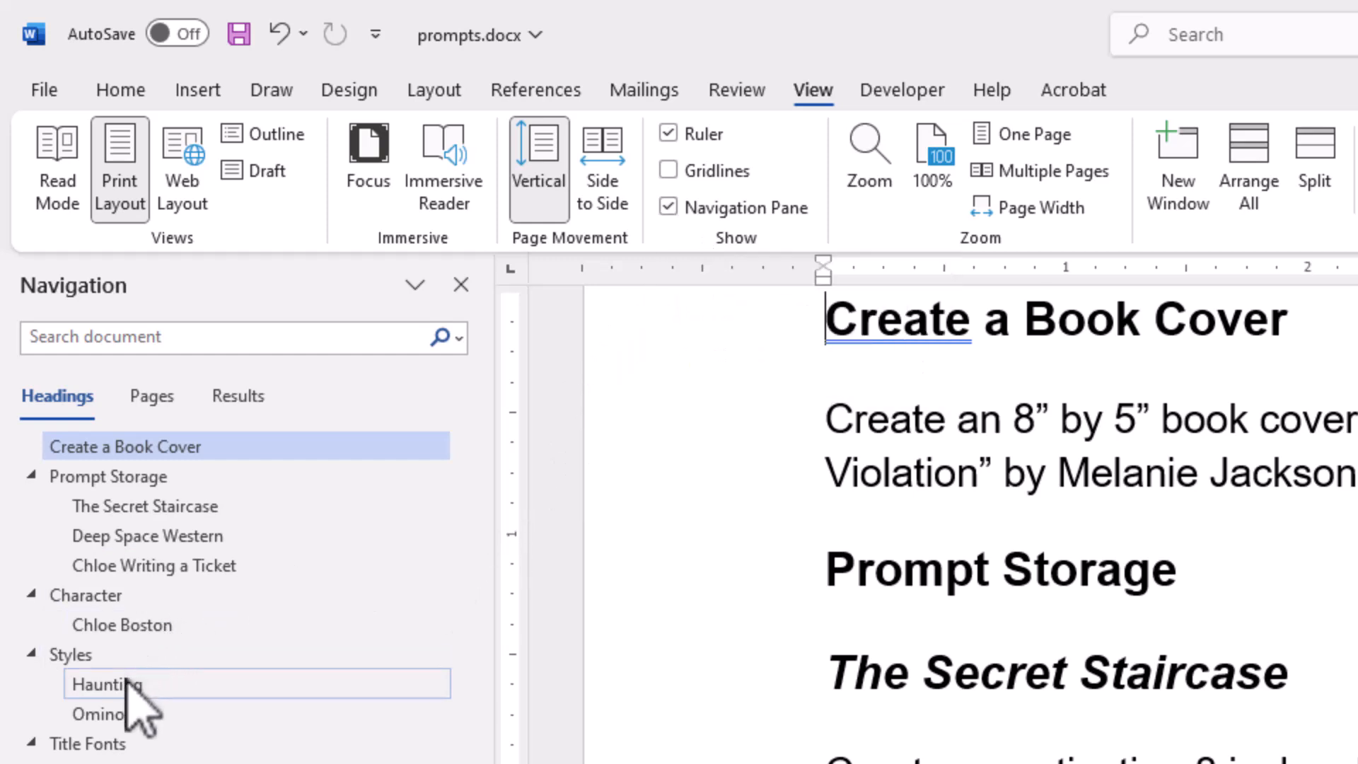
# Add a Heading 2 entry named "Scary" directly after the Ominous prompt in the Styles section
pyautogui.click(106, 715)
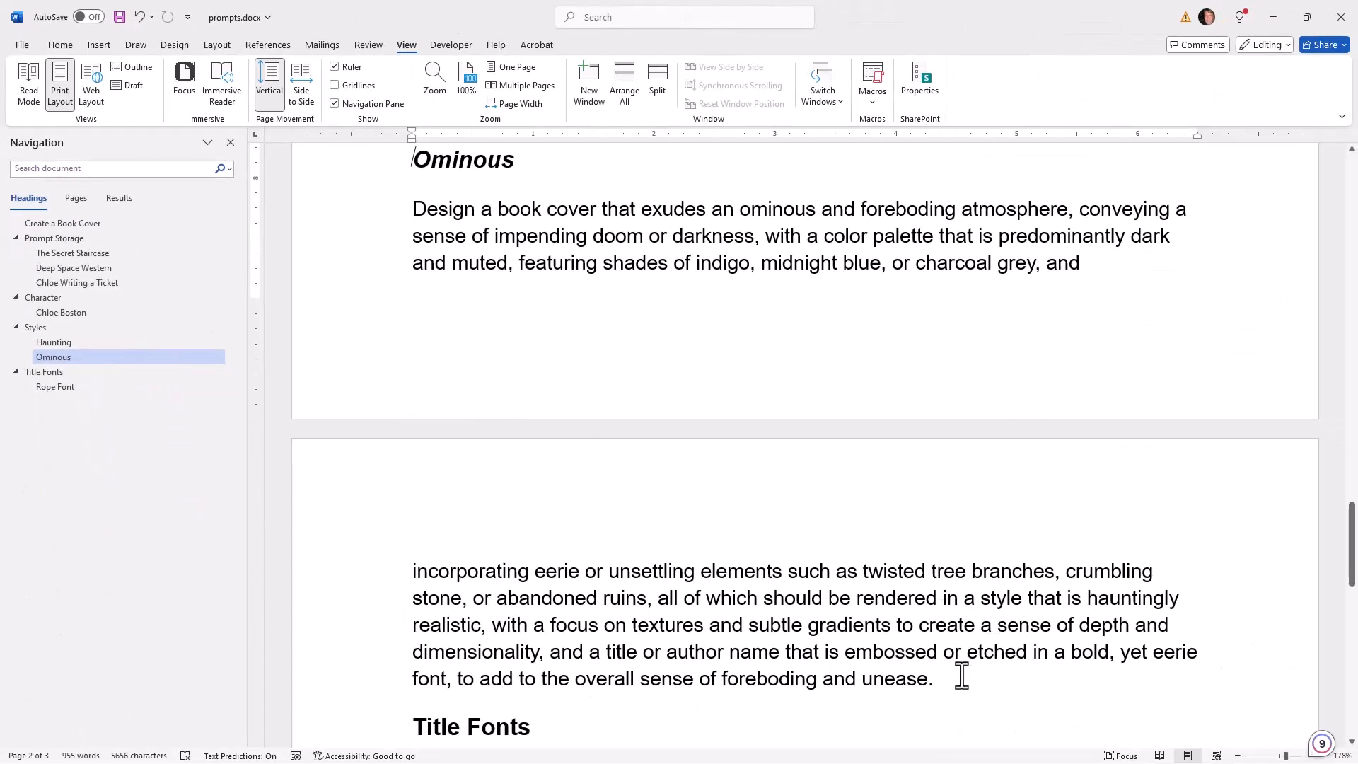
pyautogui.click(955, 676)
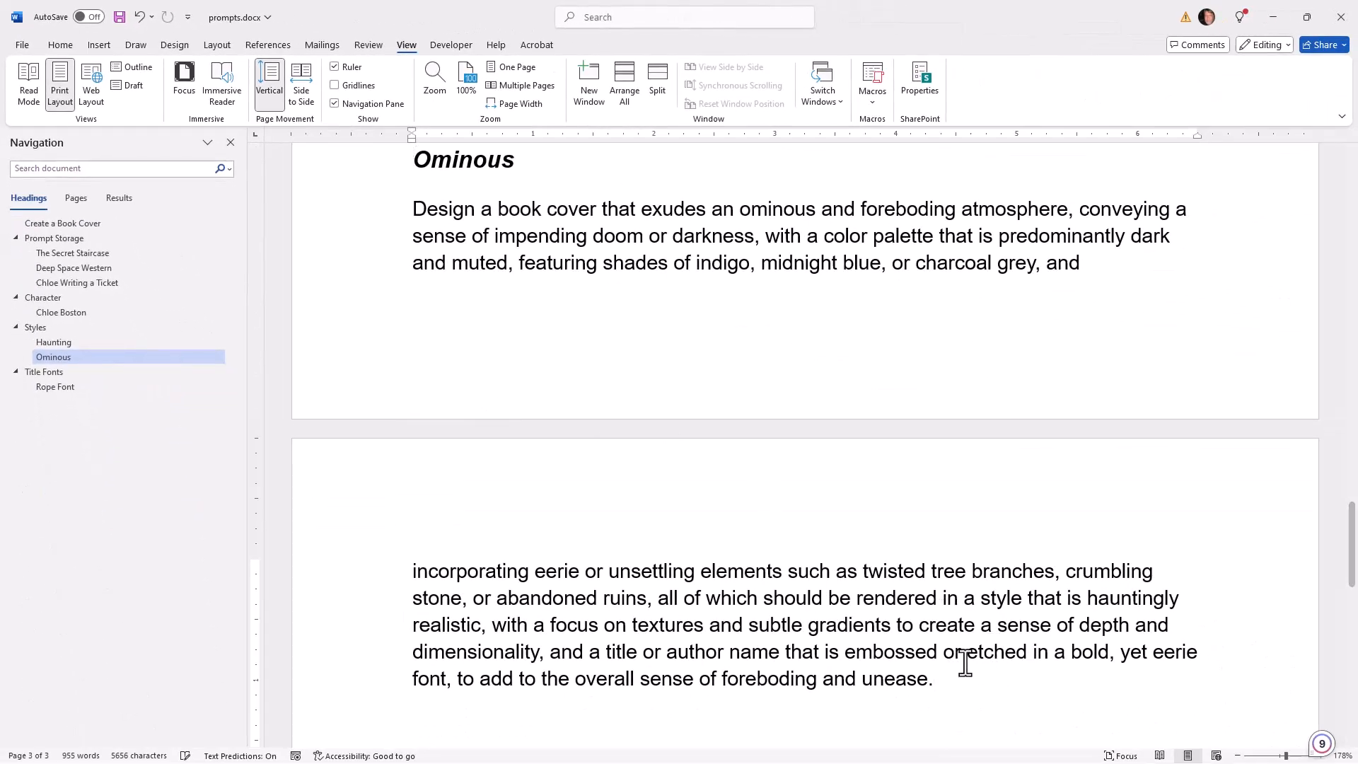
pyautogui.press('Return')
pyautogui.scroll(-2, 562, 559)
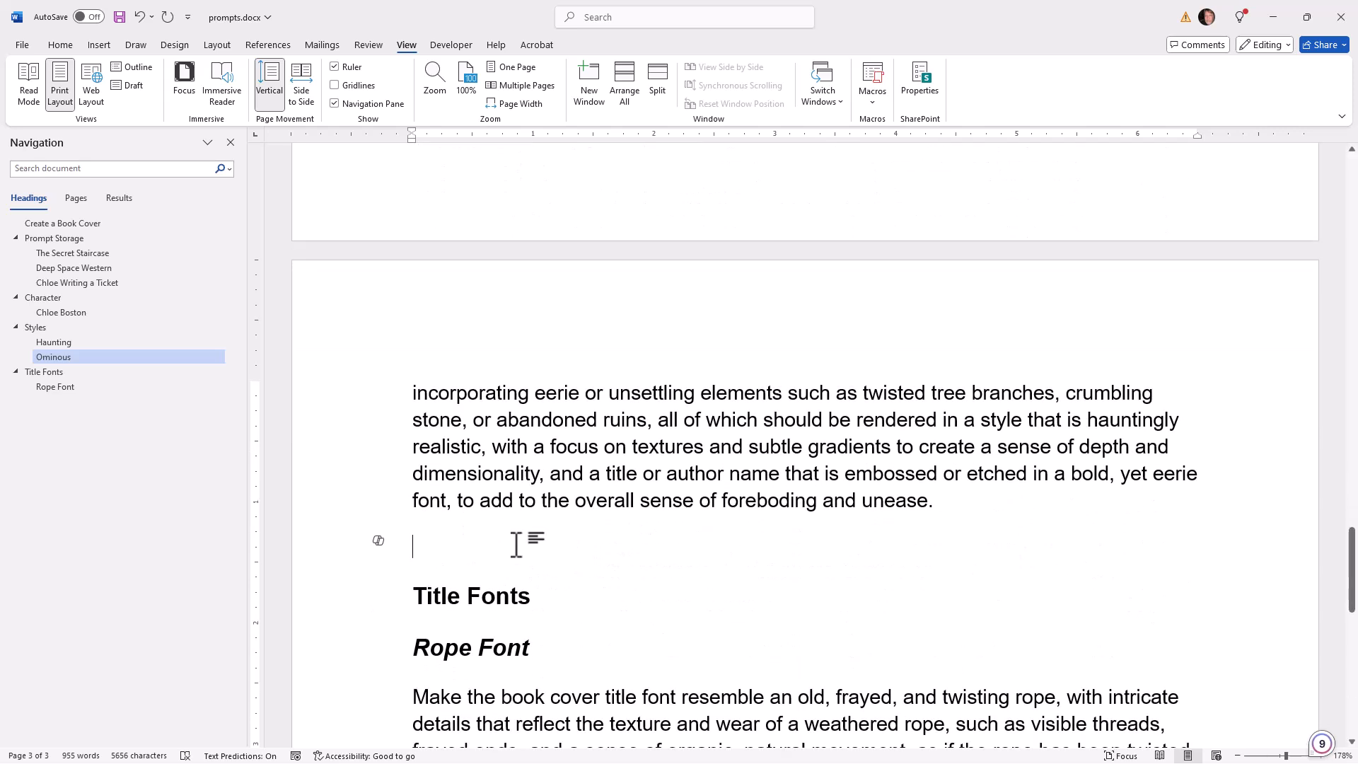
pyautogui.write('Scary')
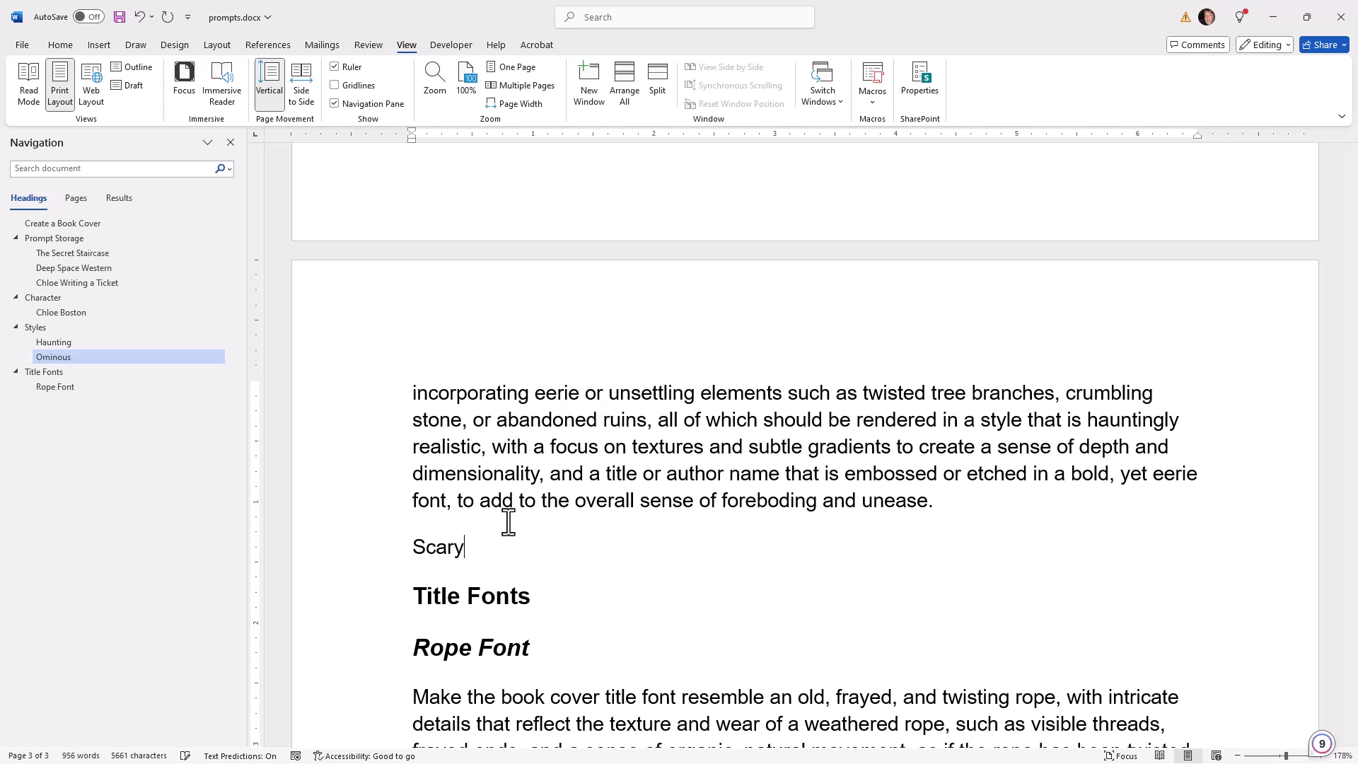
pyautogui.click(61, 45)
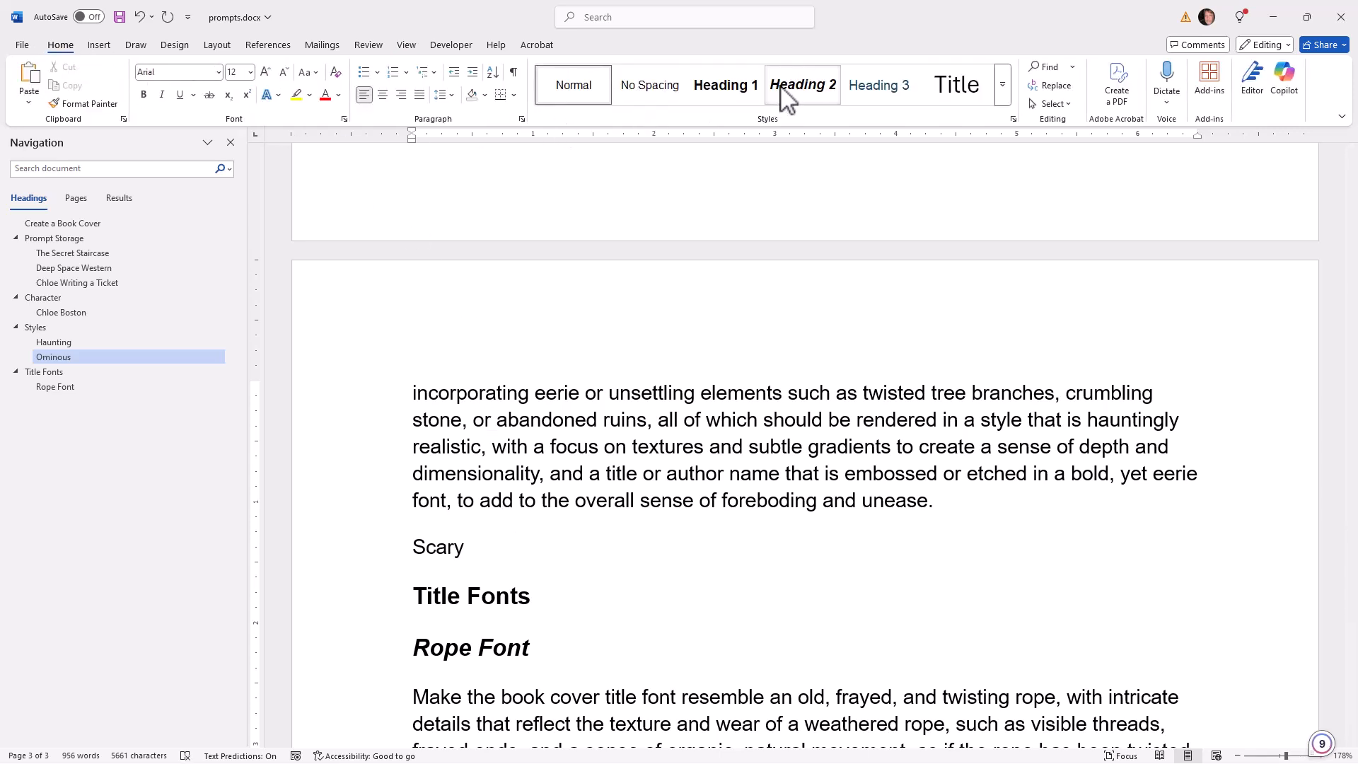
pyautogui.click(799, 87)
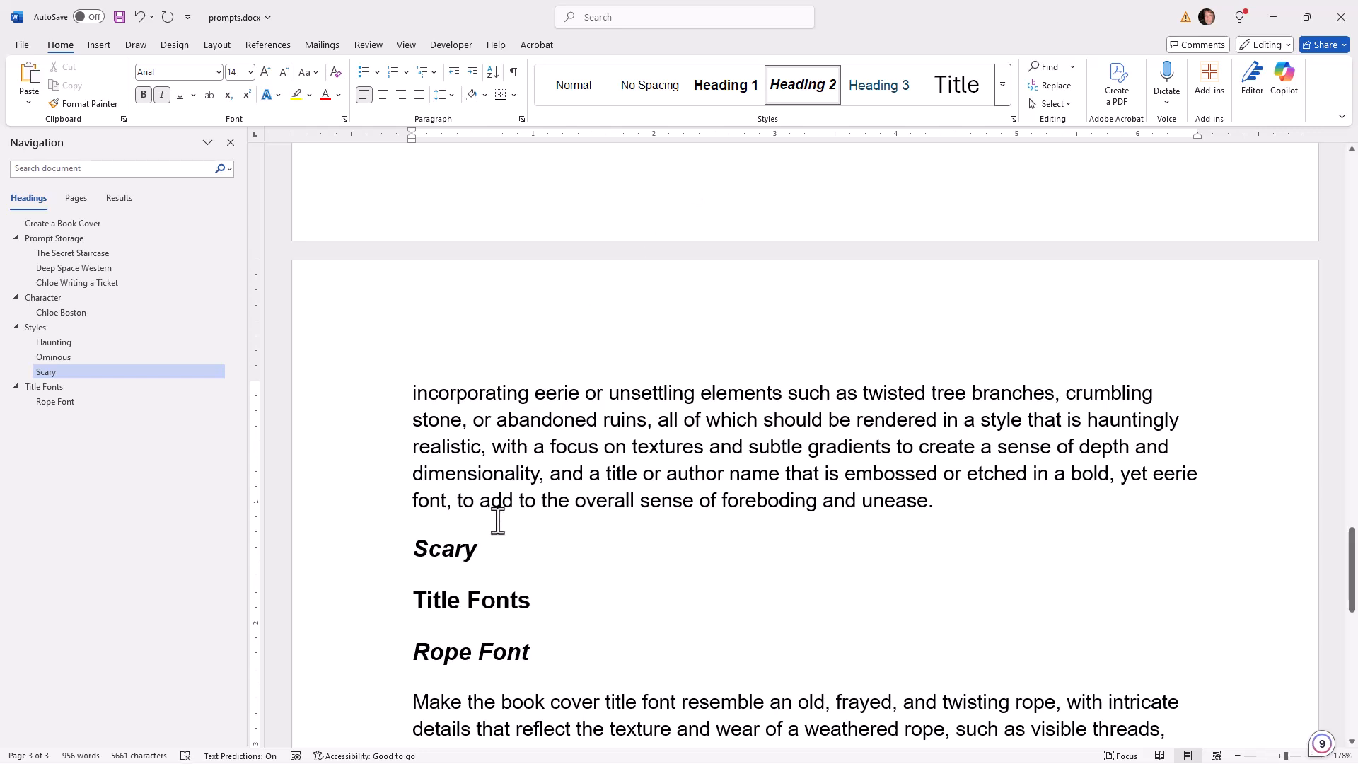
# Paste the copied prompt as text only in a new paragraph under the Scary heading
pyautogui.press('Return')
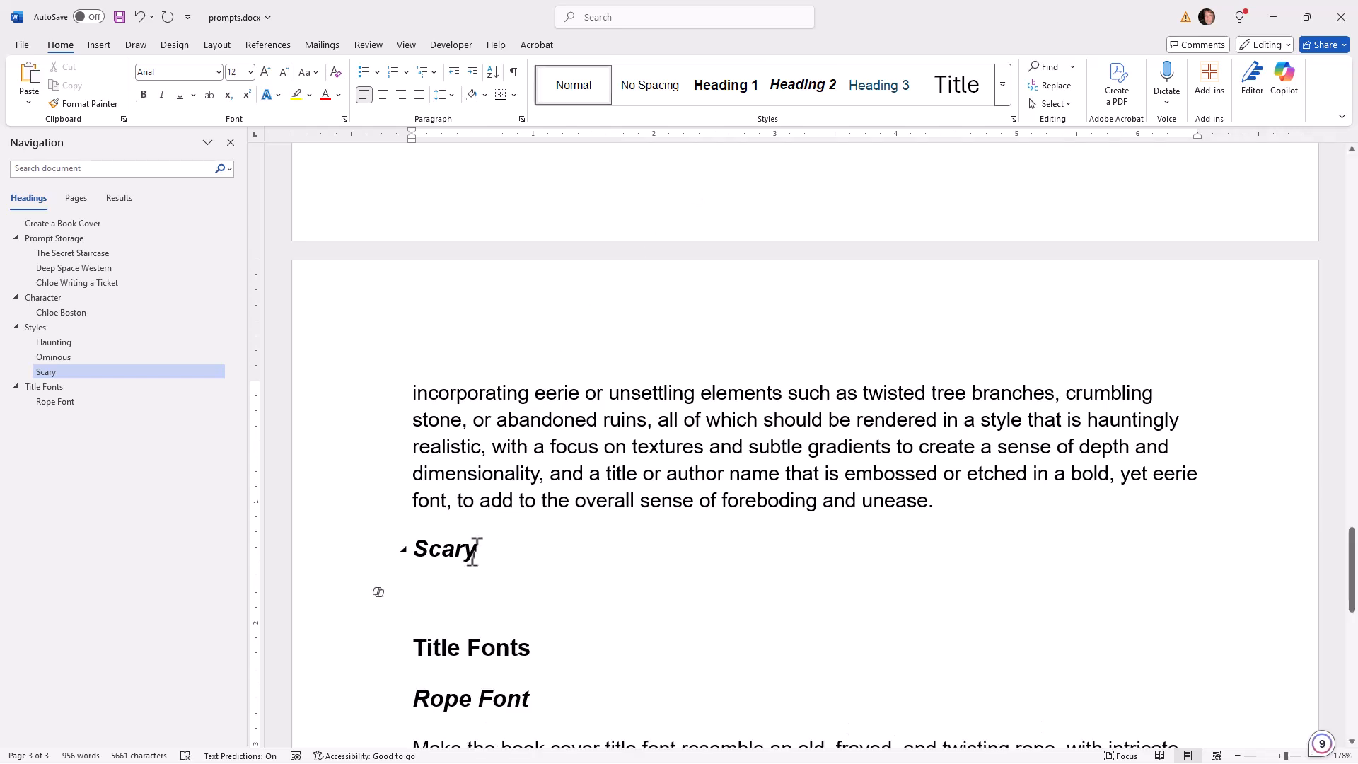
pyautogui.rightClick(456, 587)
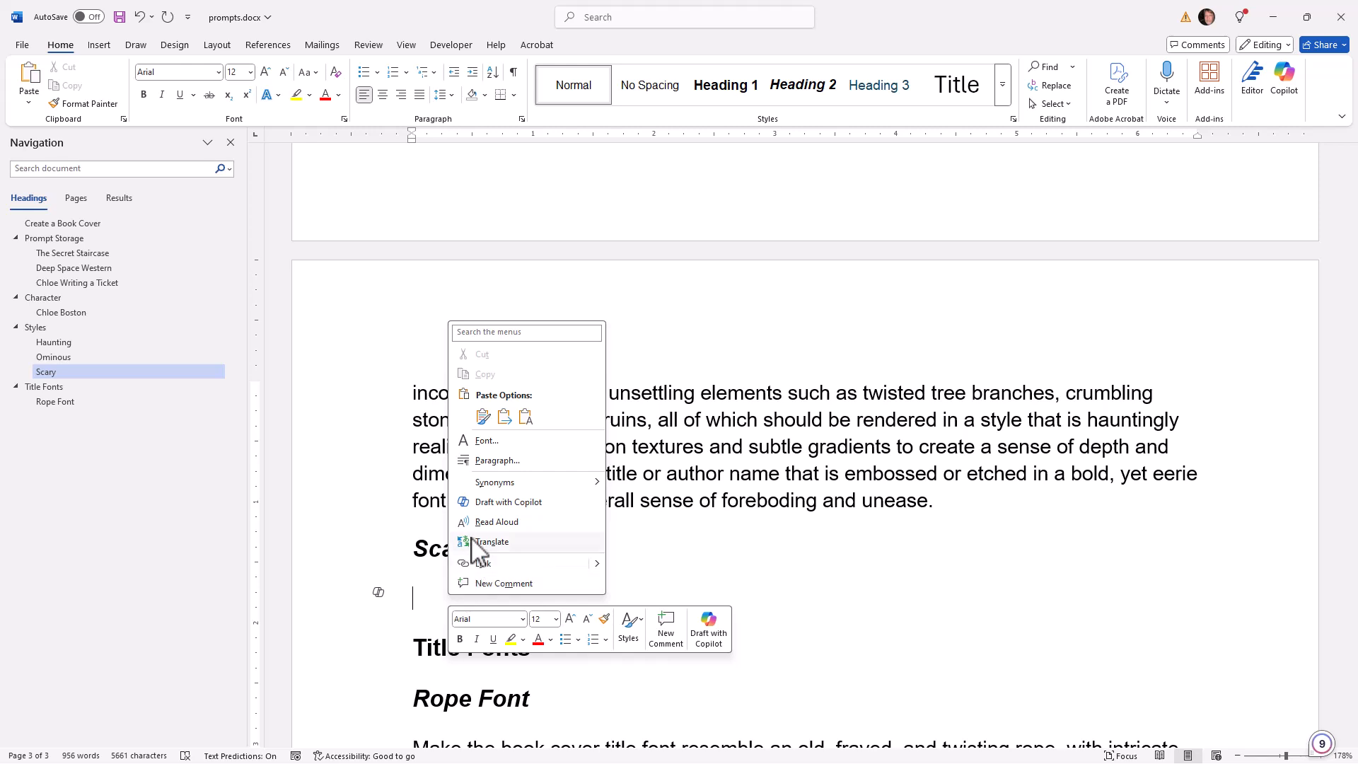
pyautogui.click(525, 417)
pyautogui.scroll(-2, 524, 439)
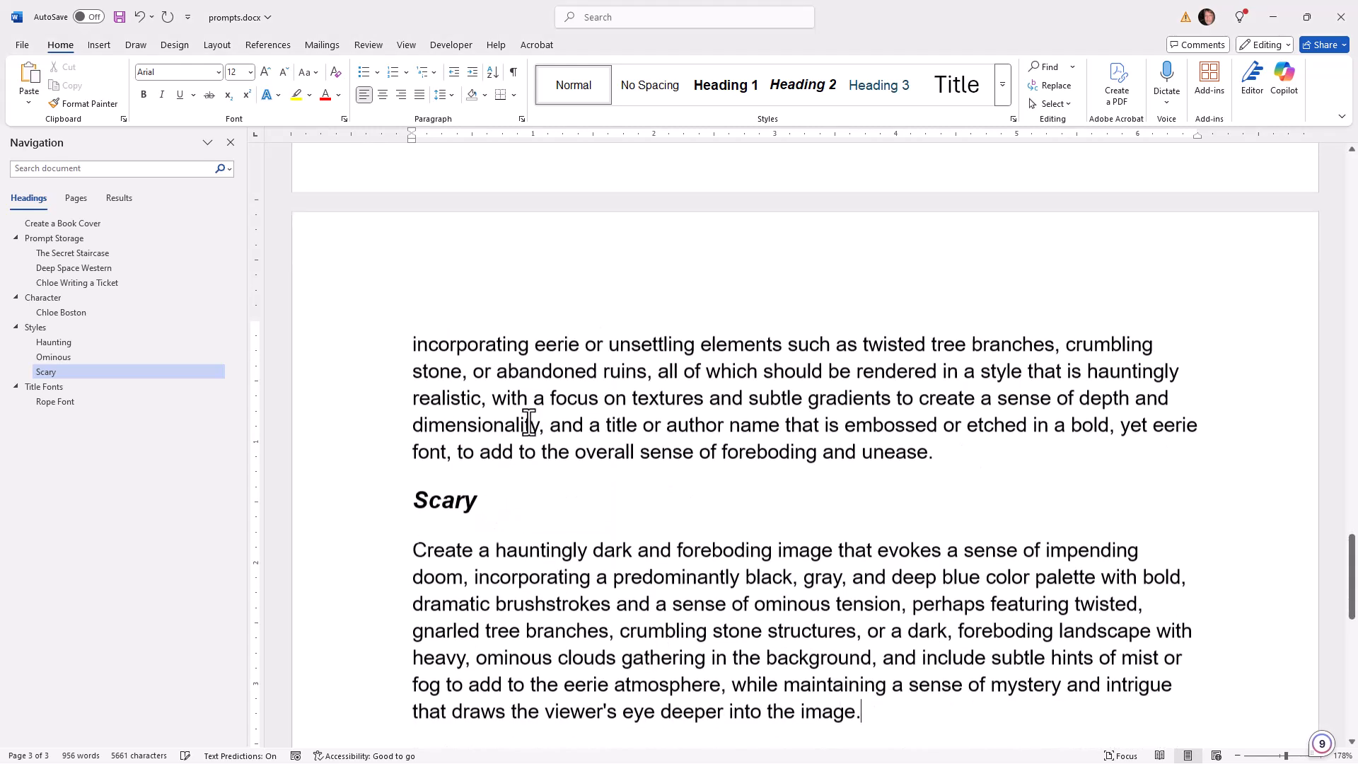
pyautogui.scroll(-1, 500, 479)
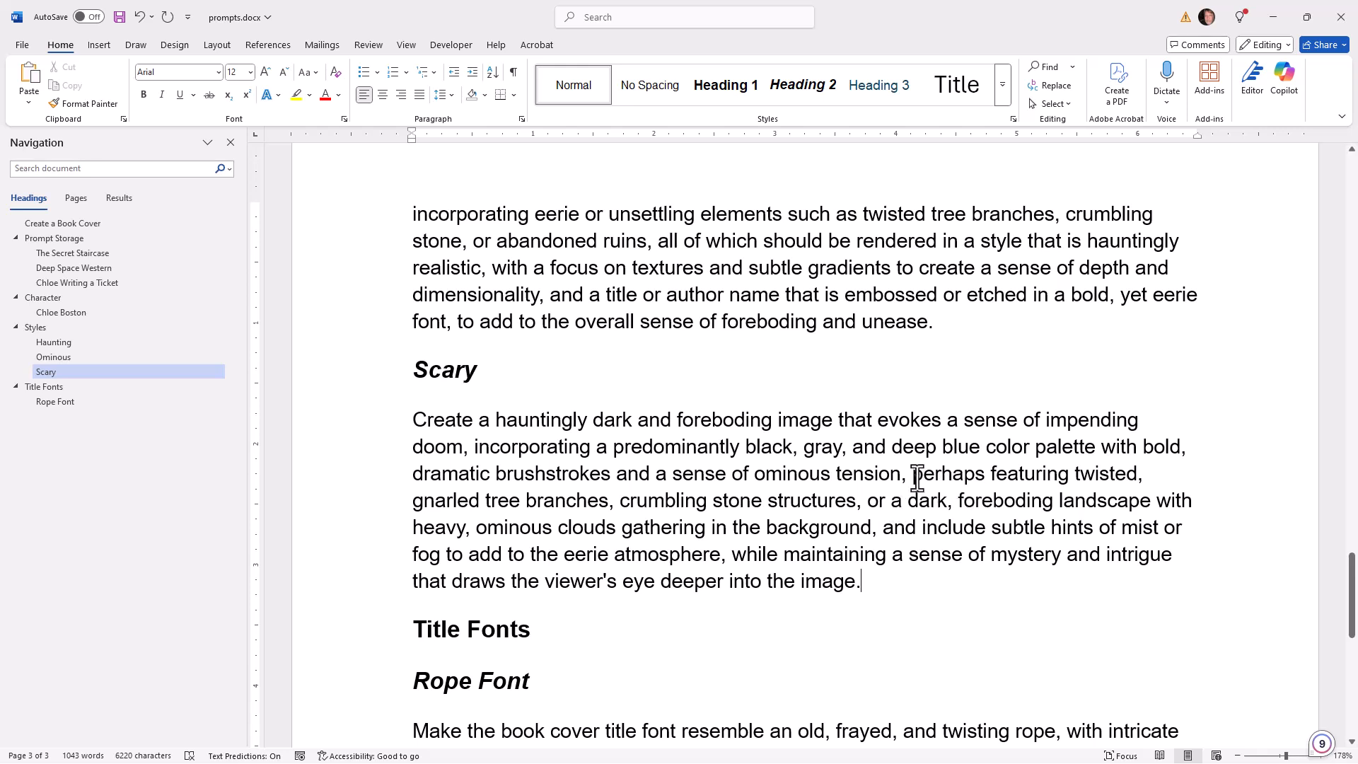
# Delete the phrase from "perhaps featuring twisted" through "in the background," in the Scary prompt, including the leftover comma and space
pyautogui.moveTo(914, 485); pyautogui.dragTo(919, 505)
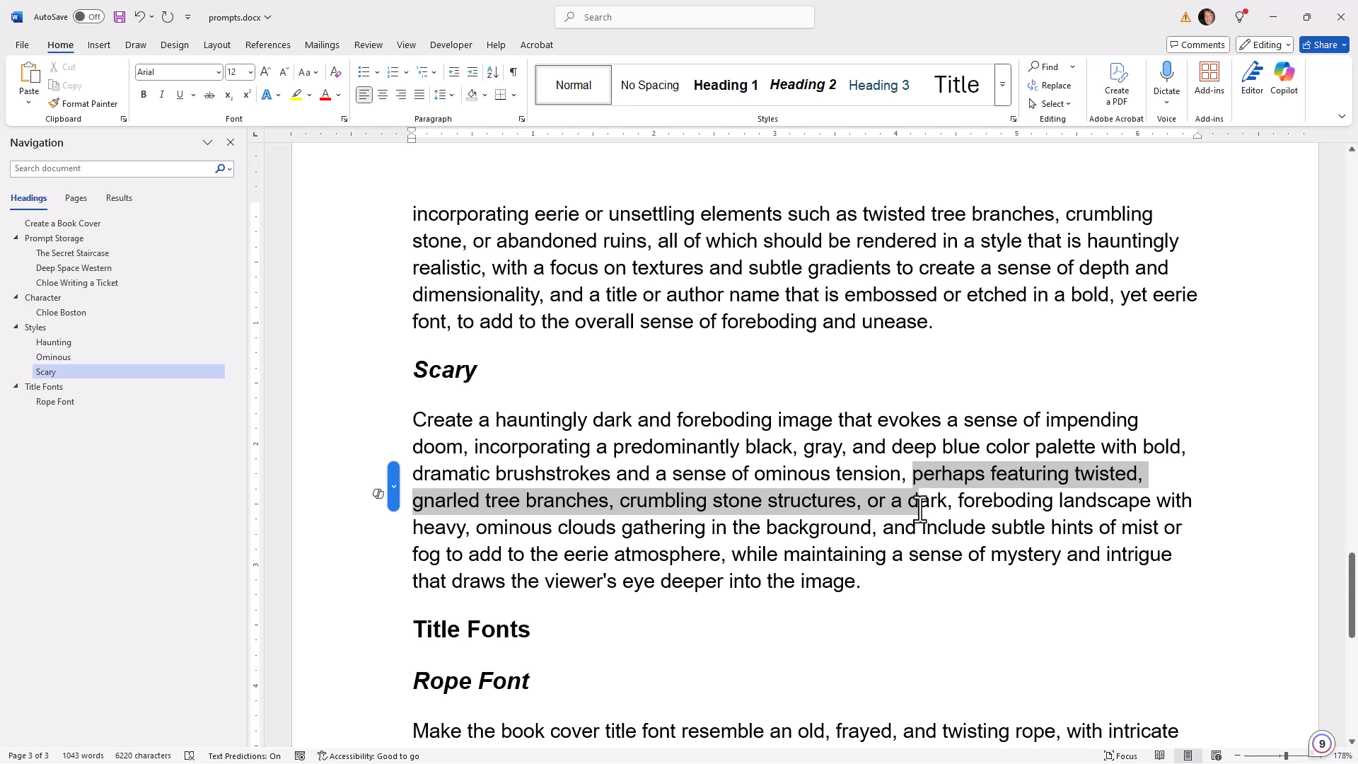
pyautogui.moveTo(912, 520); pyautogui.dragTo(874, 534)
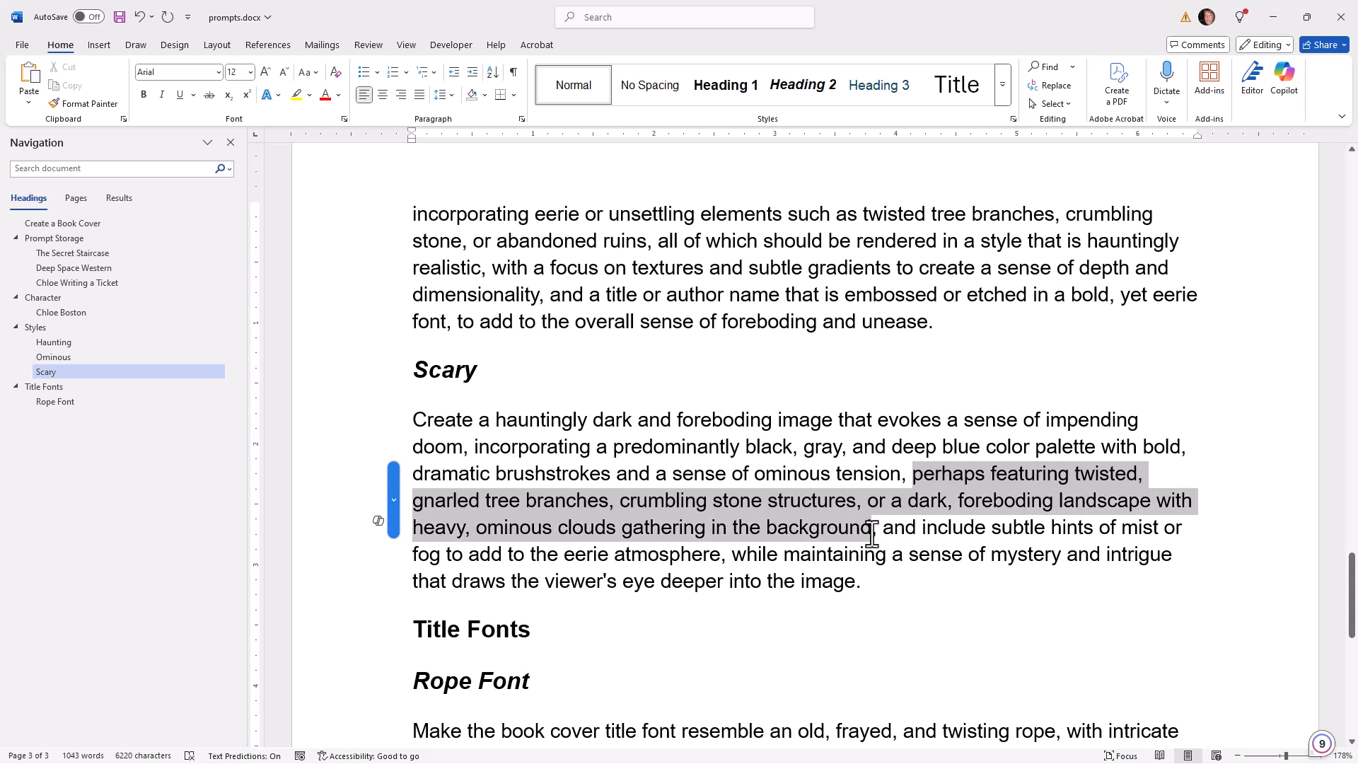
pyautogui.press('Delete')
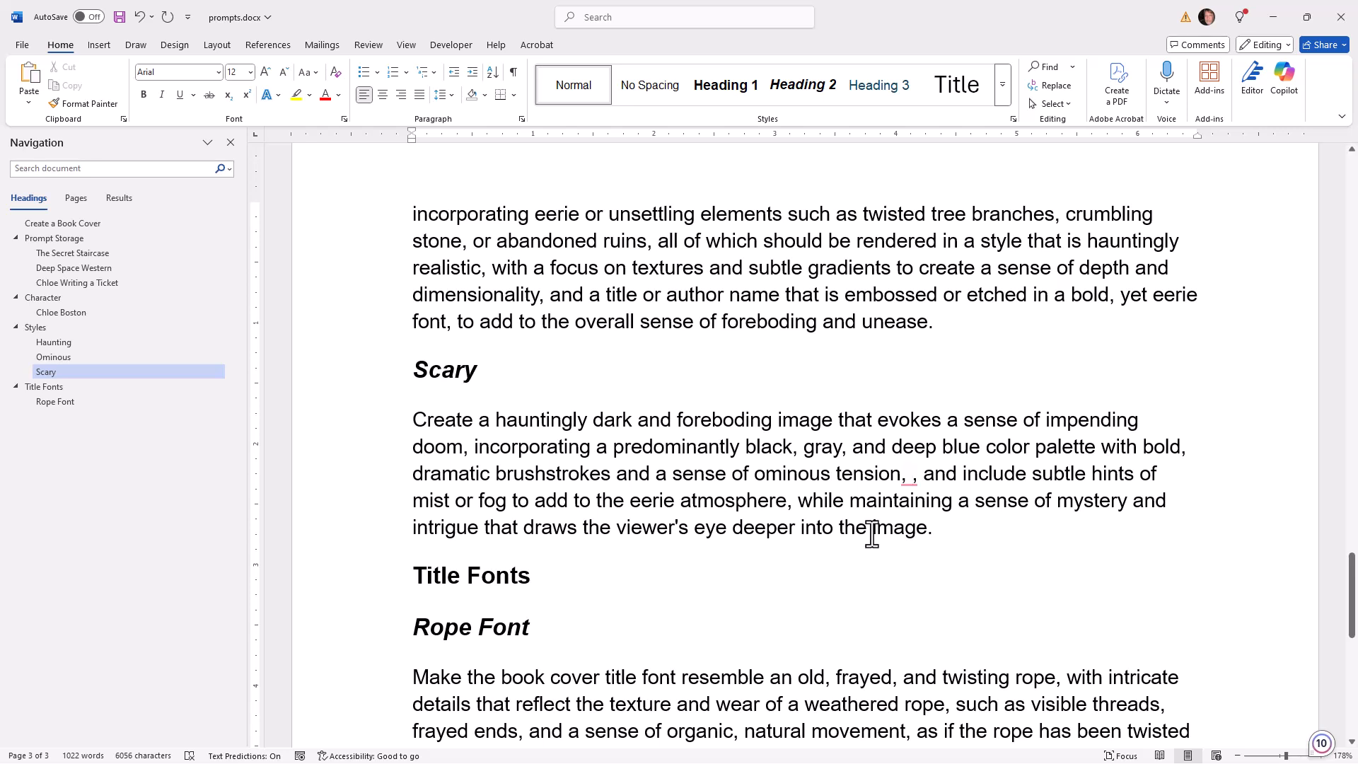
pyautogui.press('Delete')
pyautogui.press('Delete')
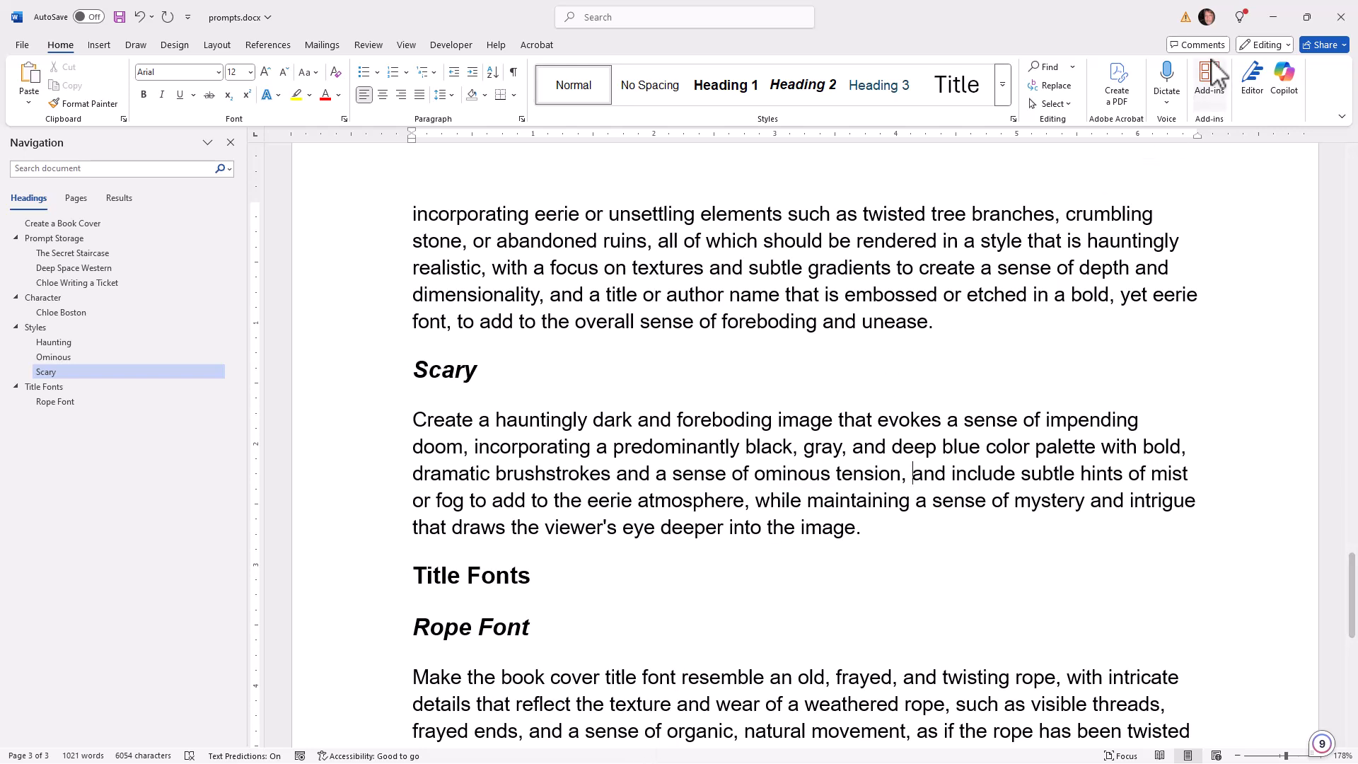
# Switch back to Artistly in Chrome and close the Rewrite Prompt with AI dialog
pyautogui.click(1271, 19)
pyautogui.moveTo(651, 762)
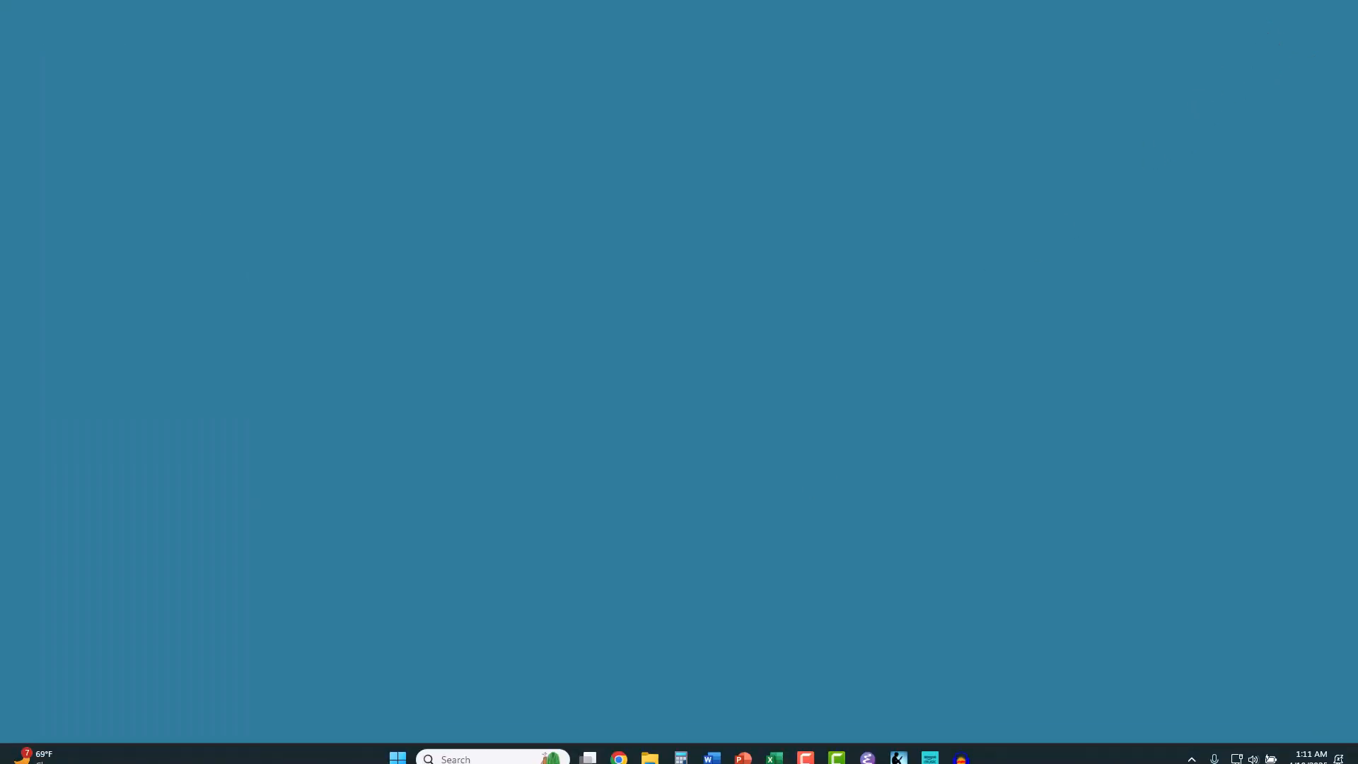
pyautogui.click(605, 680)
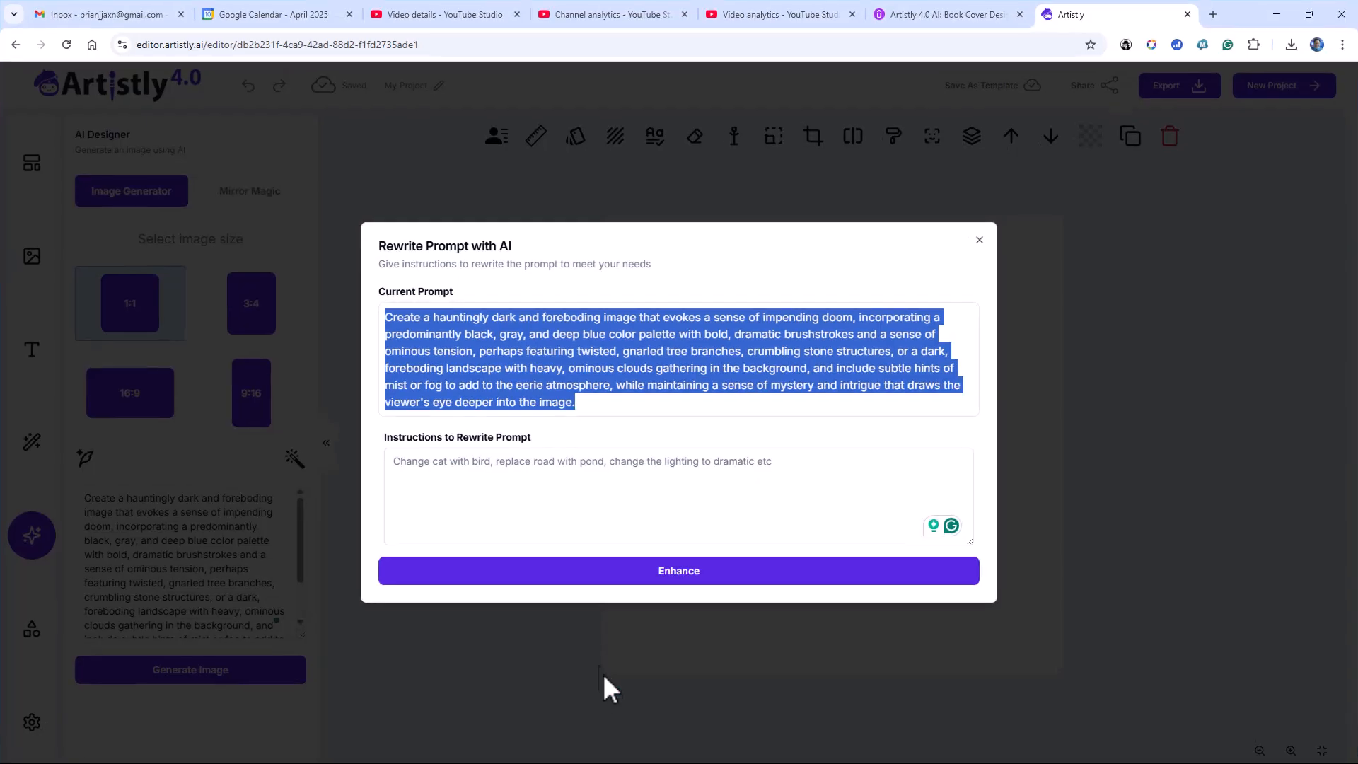
pyautogui.click(980, 242)
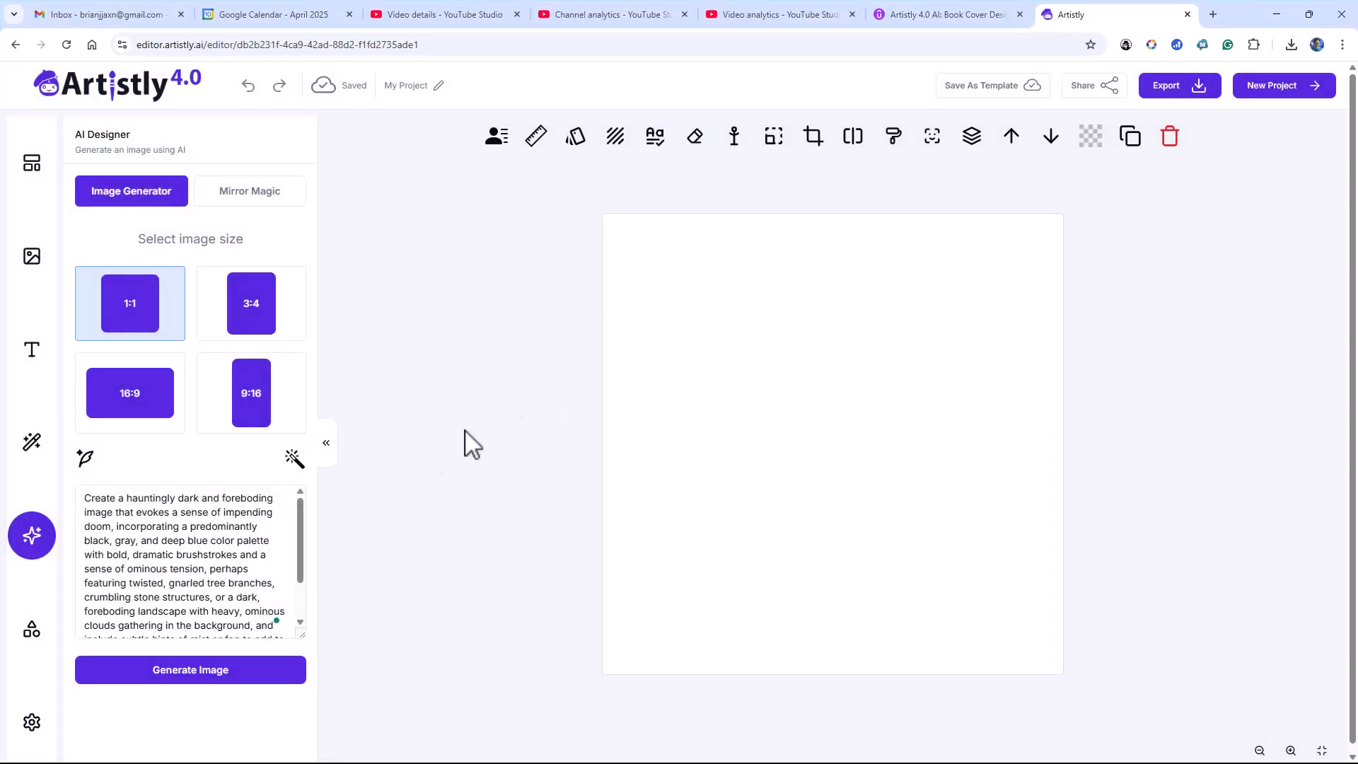
# Create a new project with a custom size of 1500 x 2400
pyautogui.click(1257, 89)
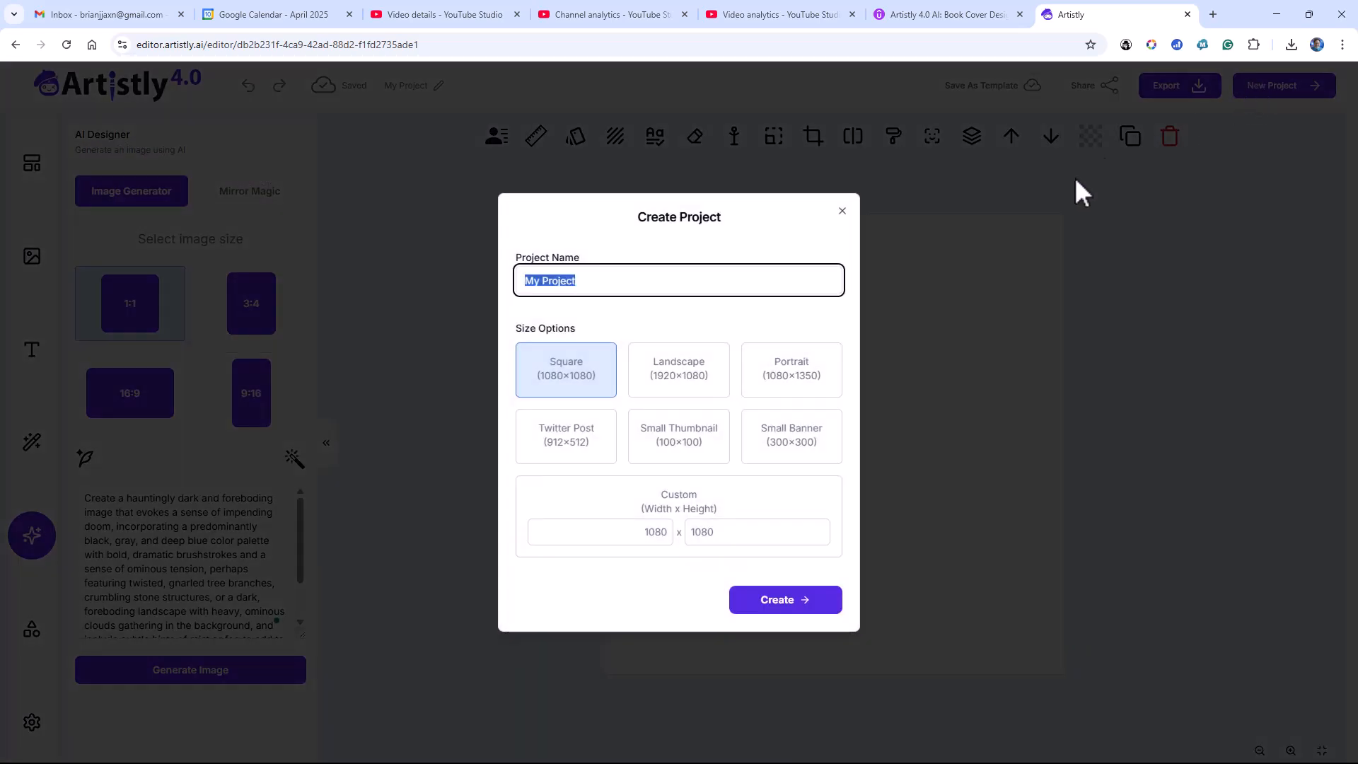
pyautogui.doubleClick(658, 536)
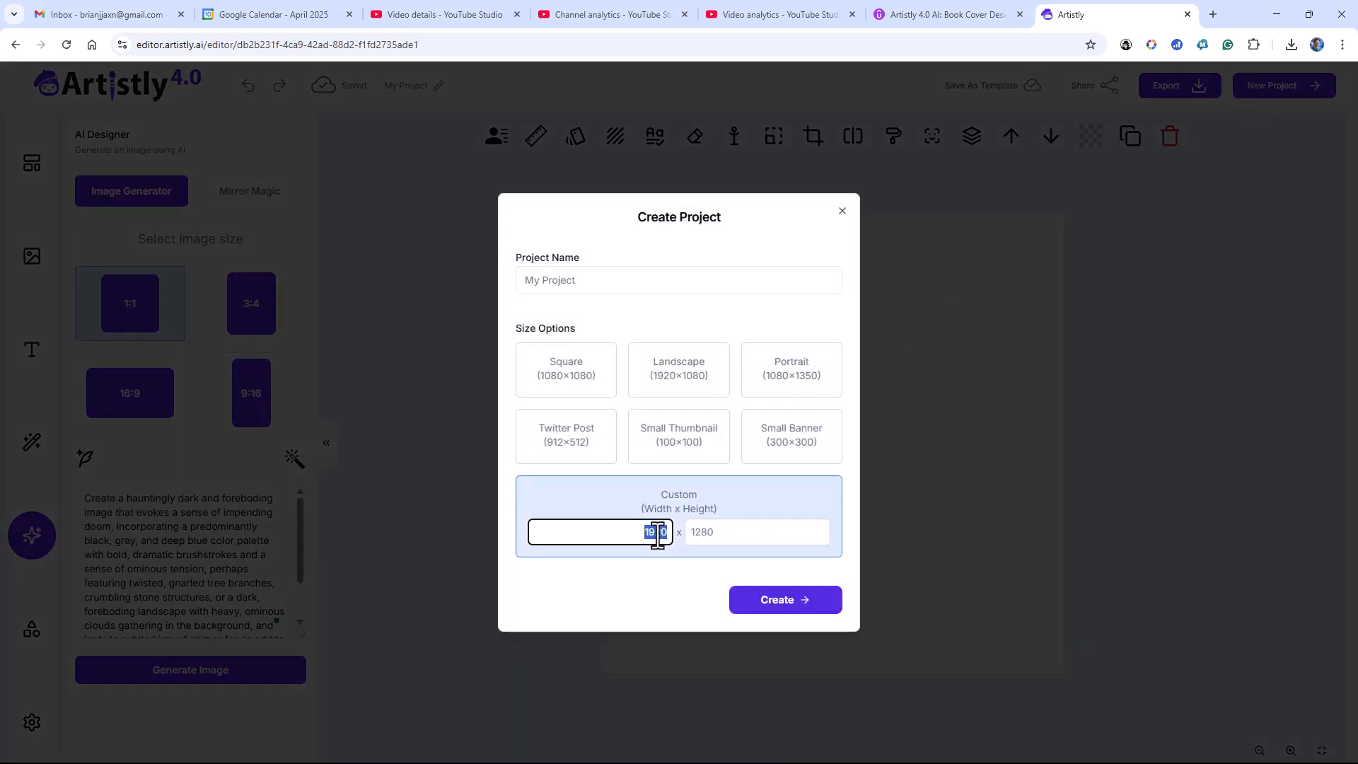
pyautogui.write('1500')
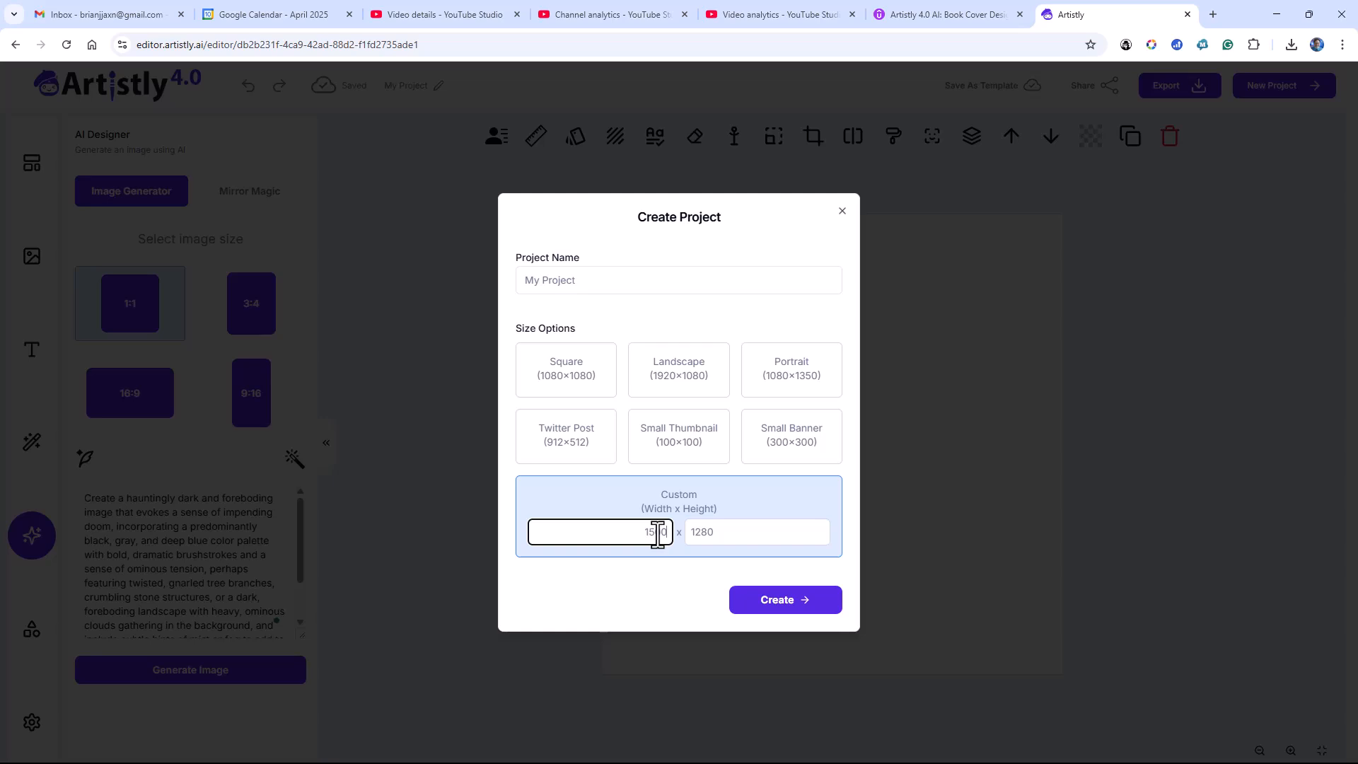
pyautogui.press('Tab')
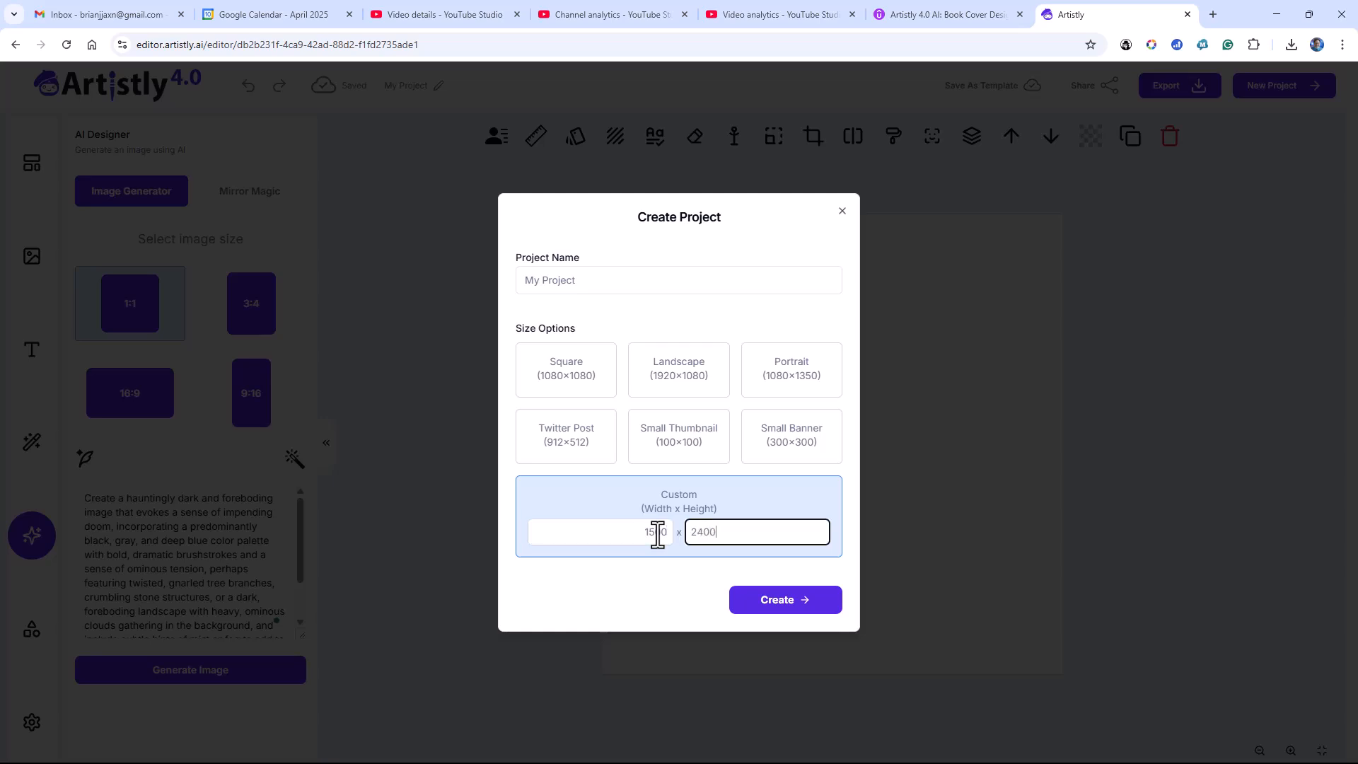
pyautogui.write('2400')
pyautogui.click(767, 607)
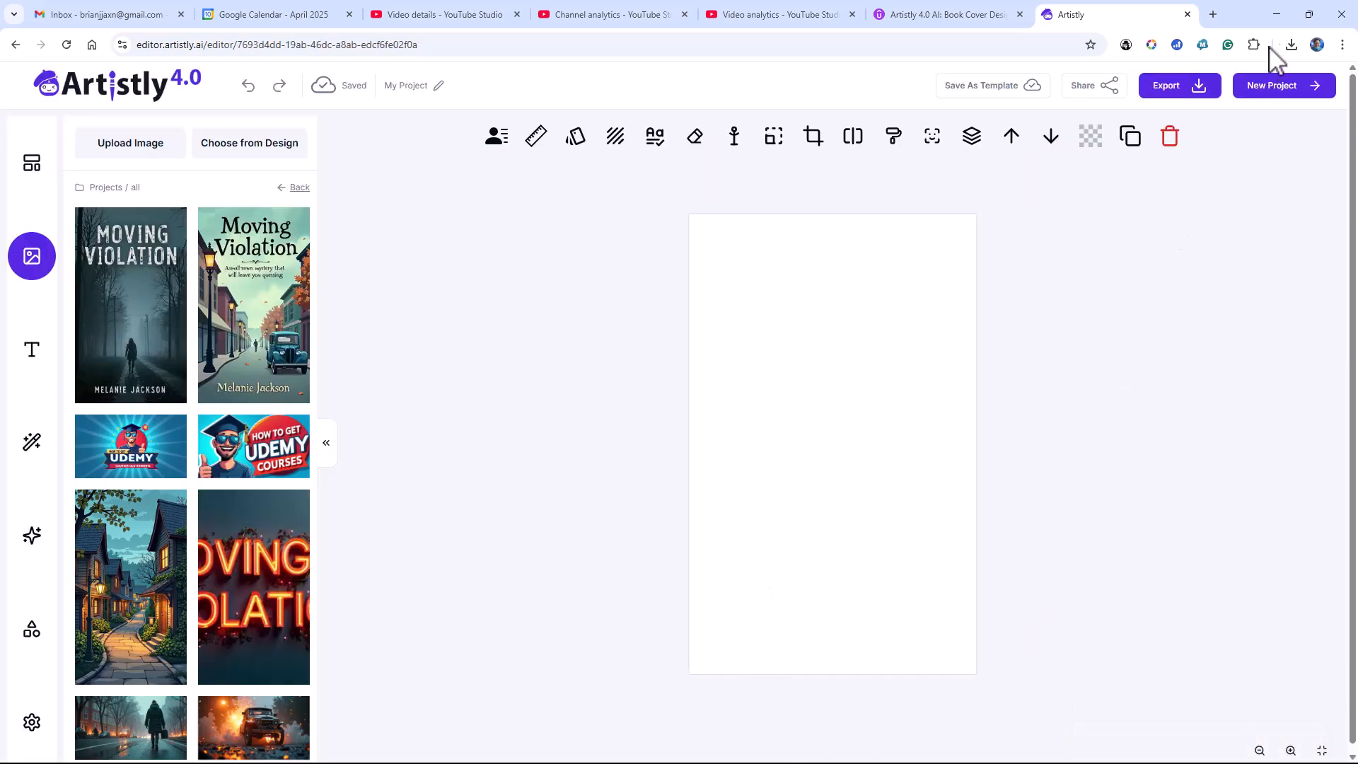
# Switch to prompts.docx in Word and copy the paragraph under the Create a Book Cover heading
pyautogui.click(1277, 15)
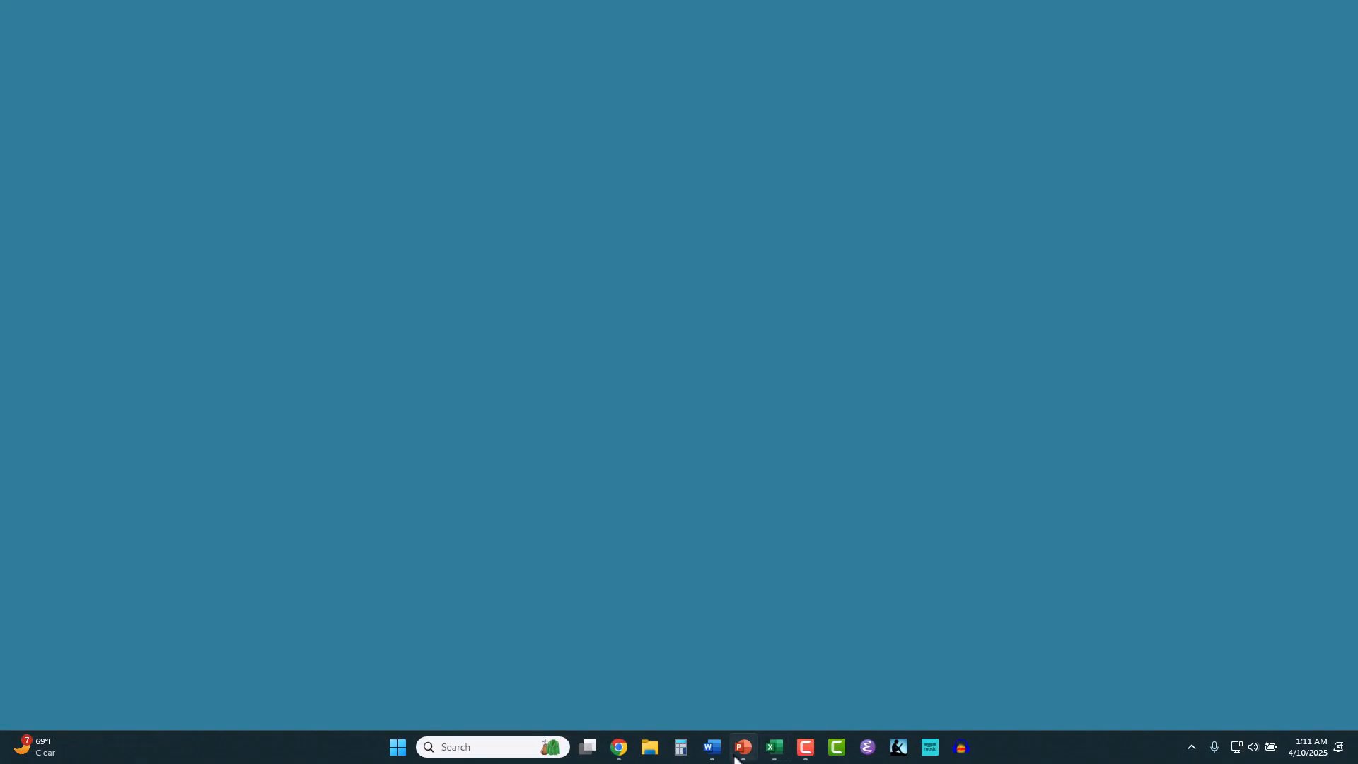
pyautogui.moveTo(716, 747)
pyautogui.click(718, 692)
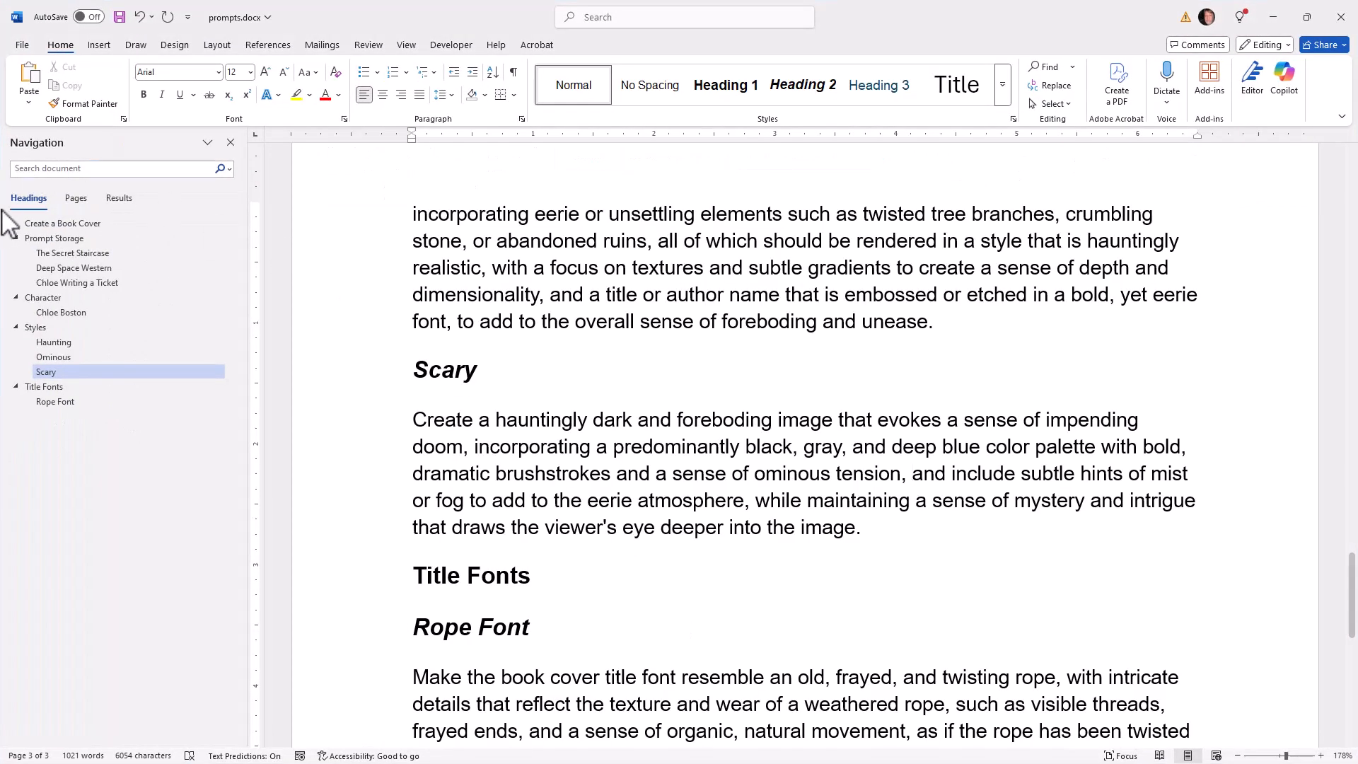
pyautogui.click(49, 223)
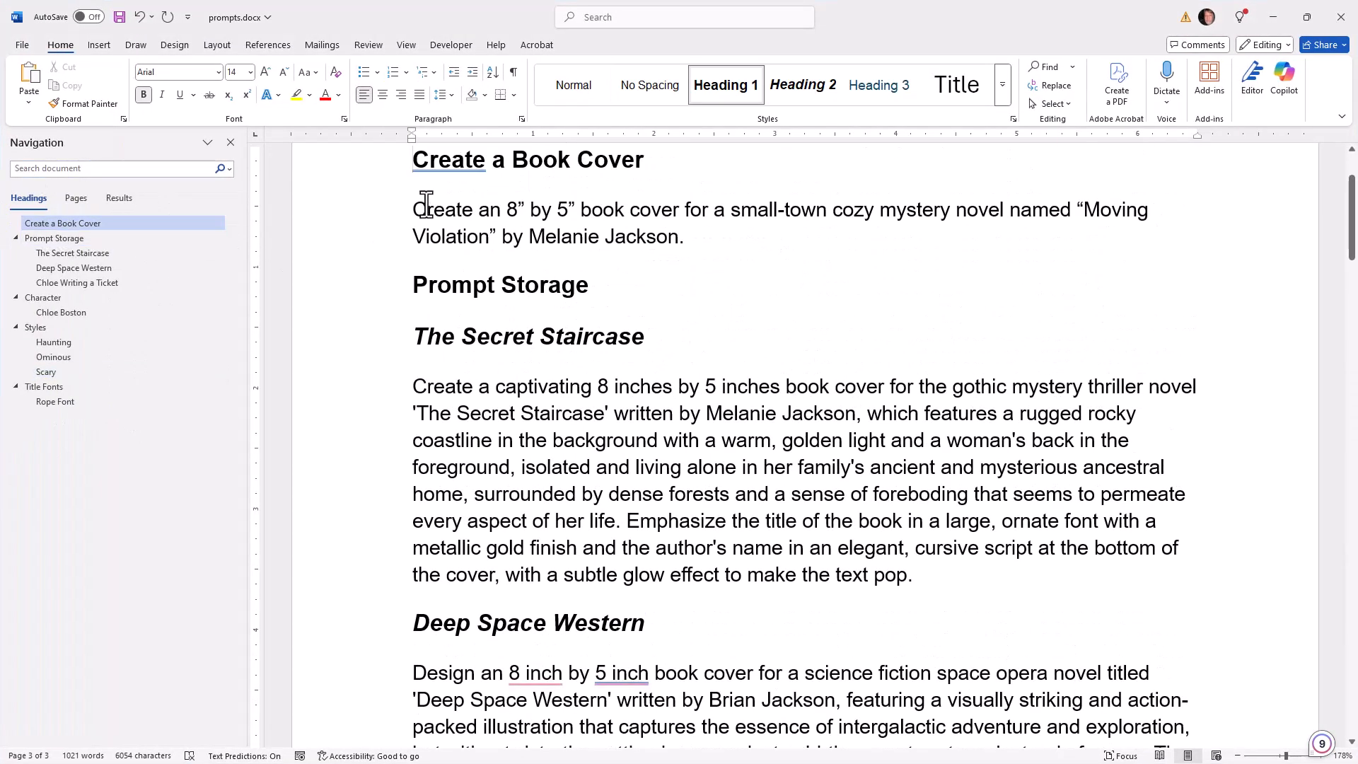
pyautogui.tripleClick(424, 205)
pyautogui.hotkey('ctrl', 'c')
pyautogui.rightClick(425, 205)
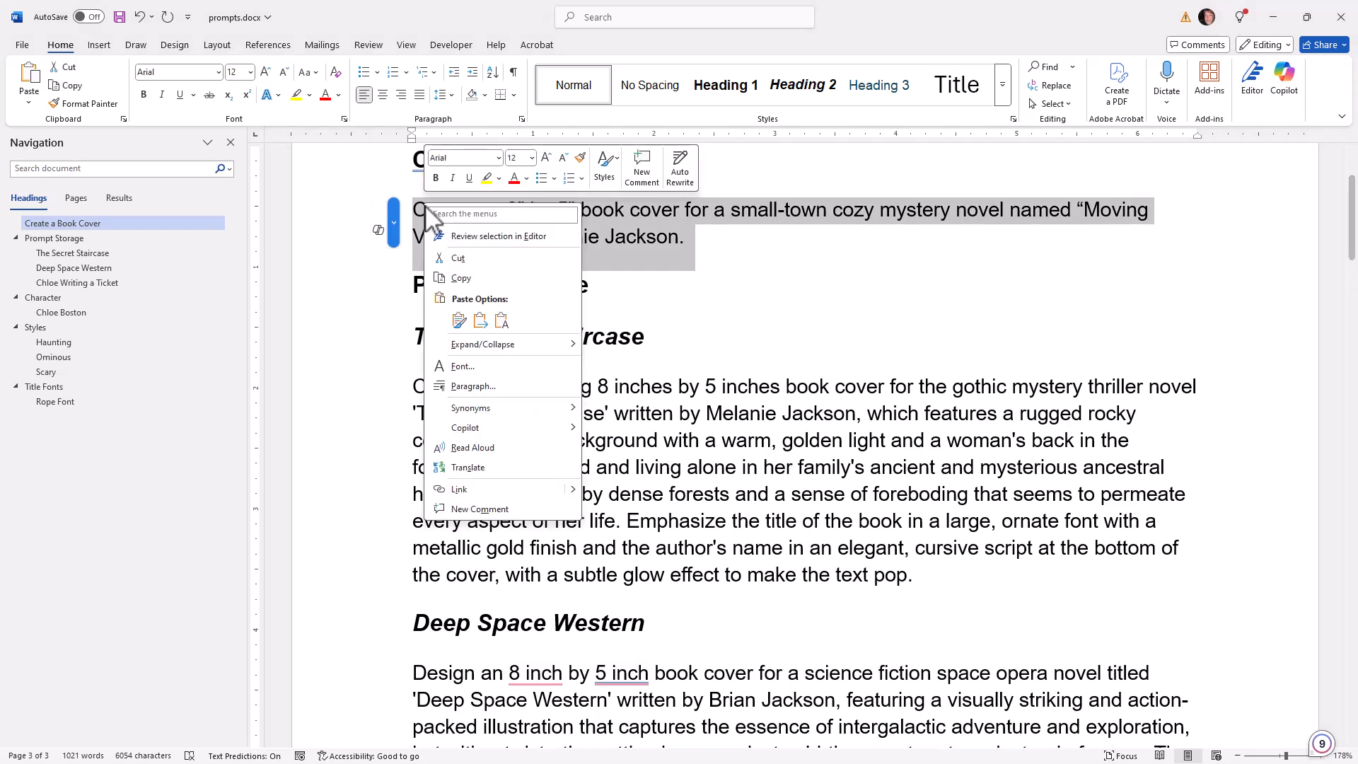
pyautogui.click(462, 278)
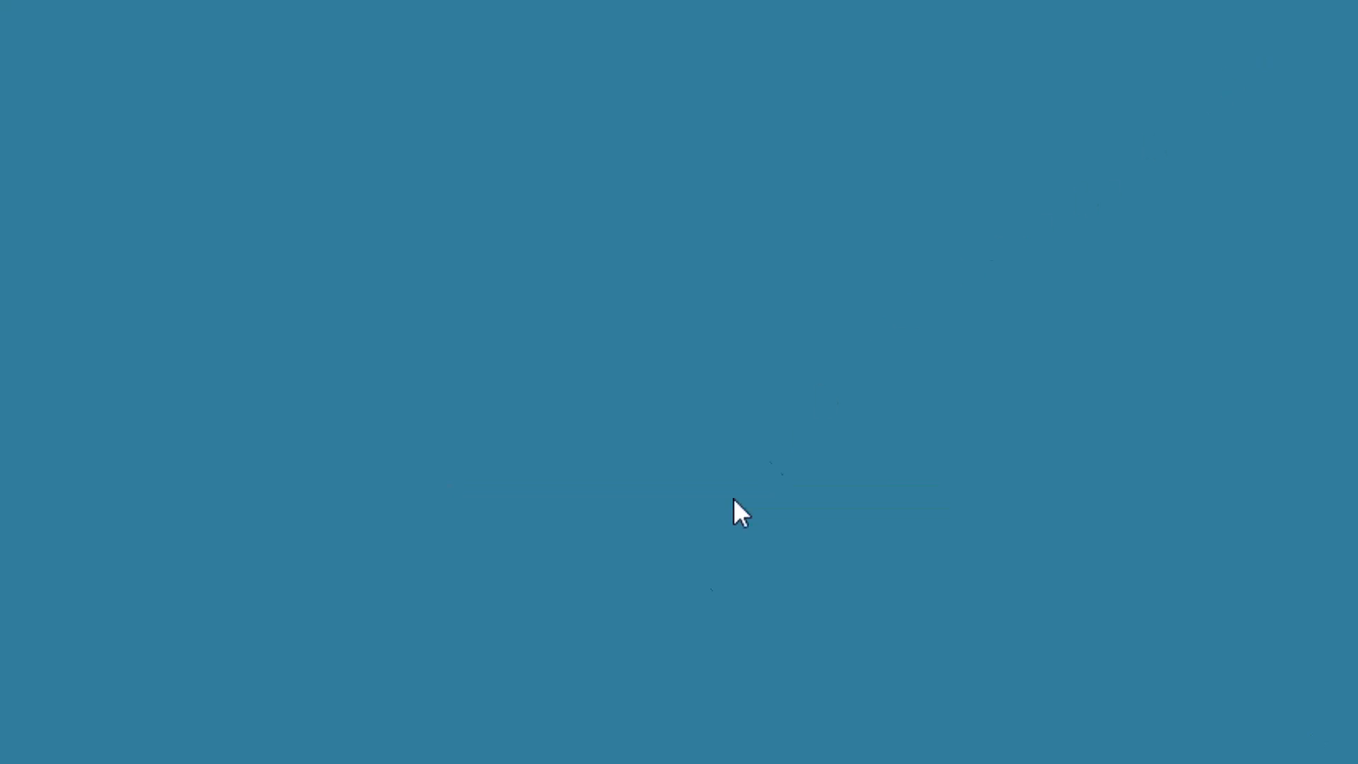
# Switch back to Artistly in Chrome, paste the copied prompt into the AI Designer's Image Generator and expand it with Magic Prompt
pyautogui.moveTo(650, 763)
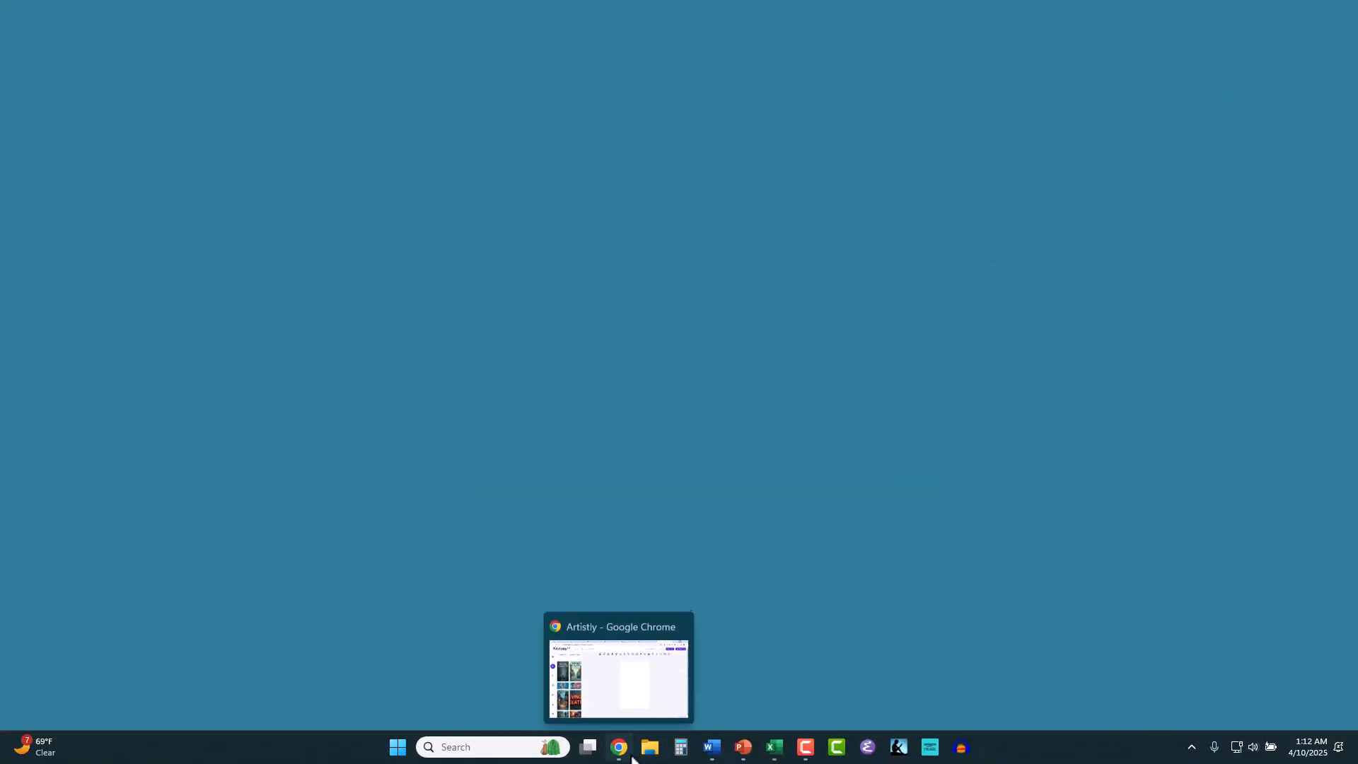
pyautogui.click(619, 670)
pyautogui.moveTo(208, 444)
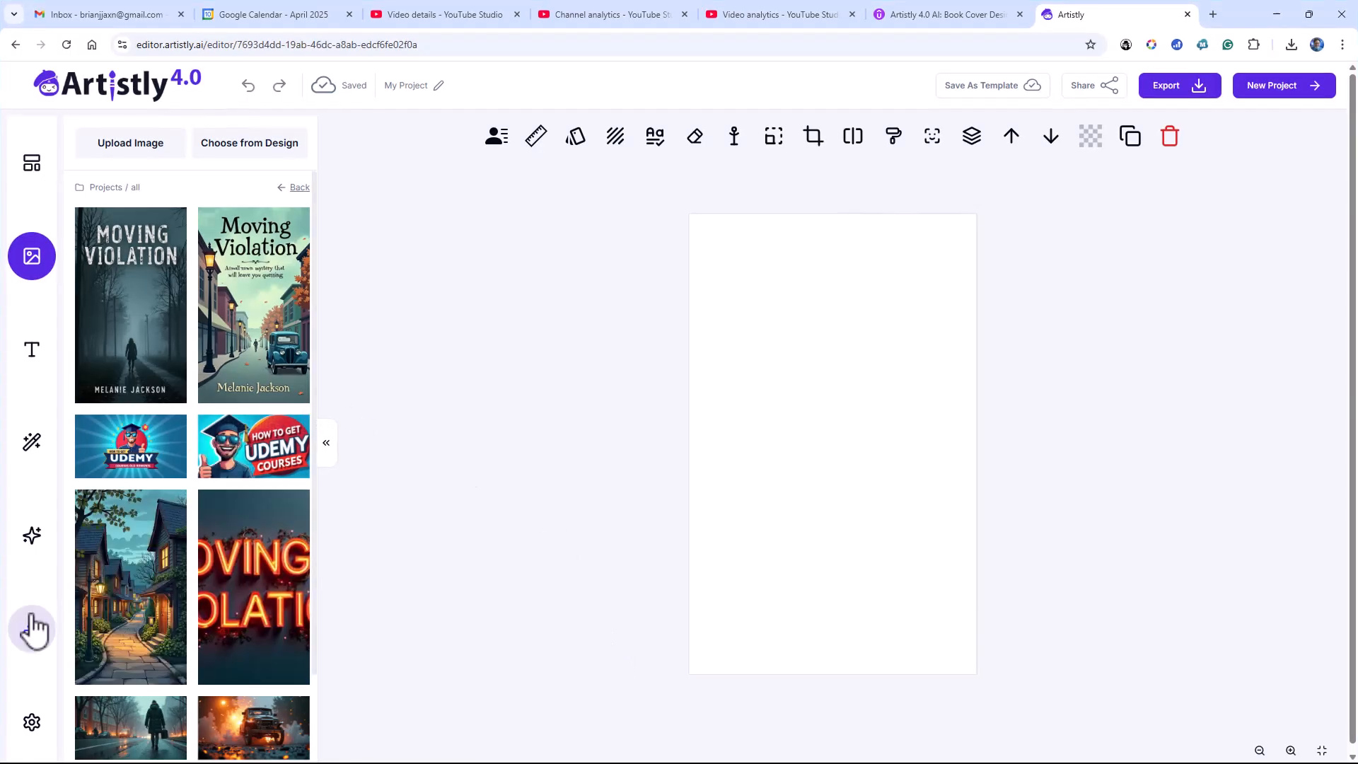
pyautogui.click(29, 539)
pyautogui.click(157, 470)
pyautogui.rightClick(157, 468)
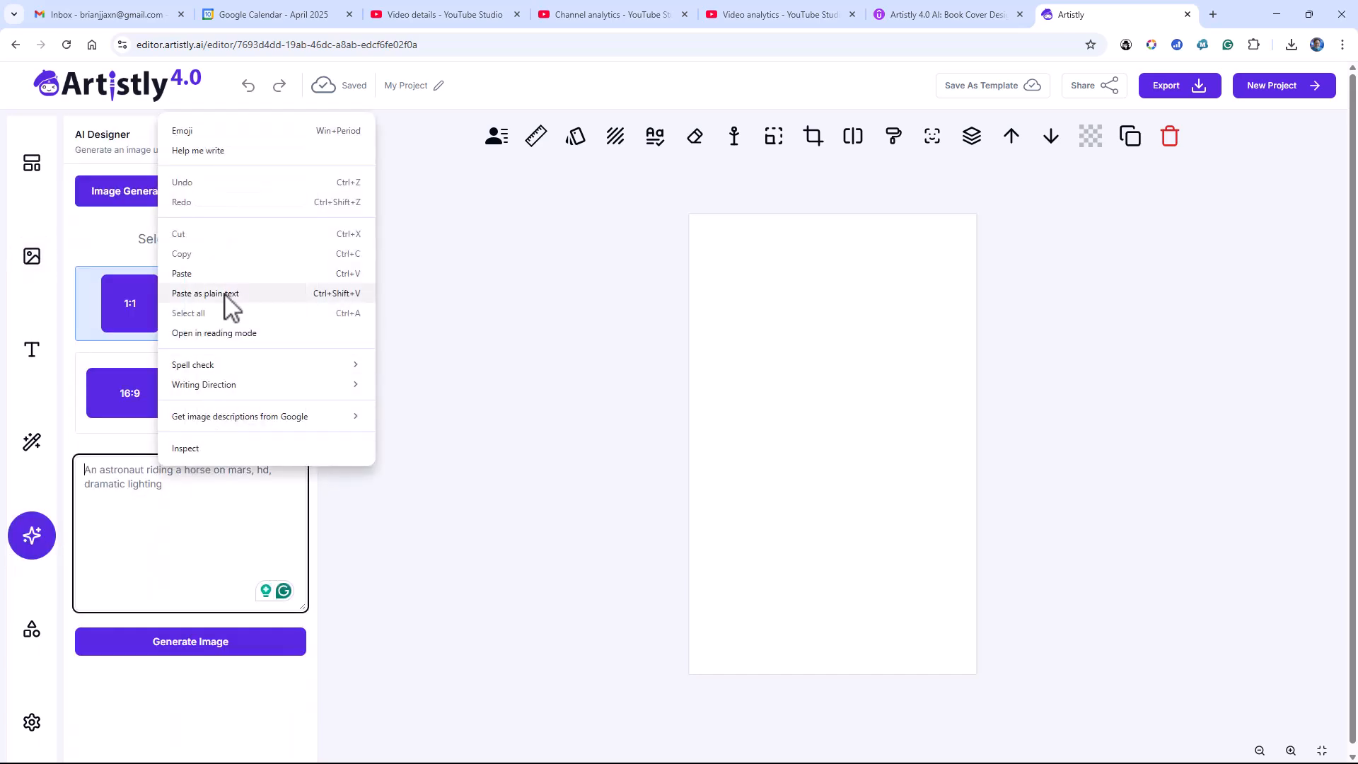
pyautogui.click(221, 273)
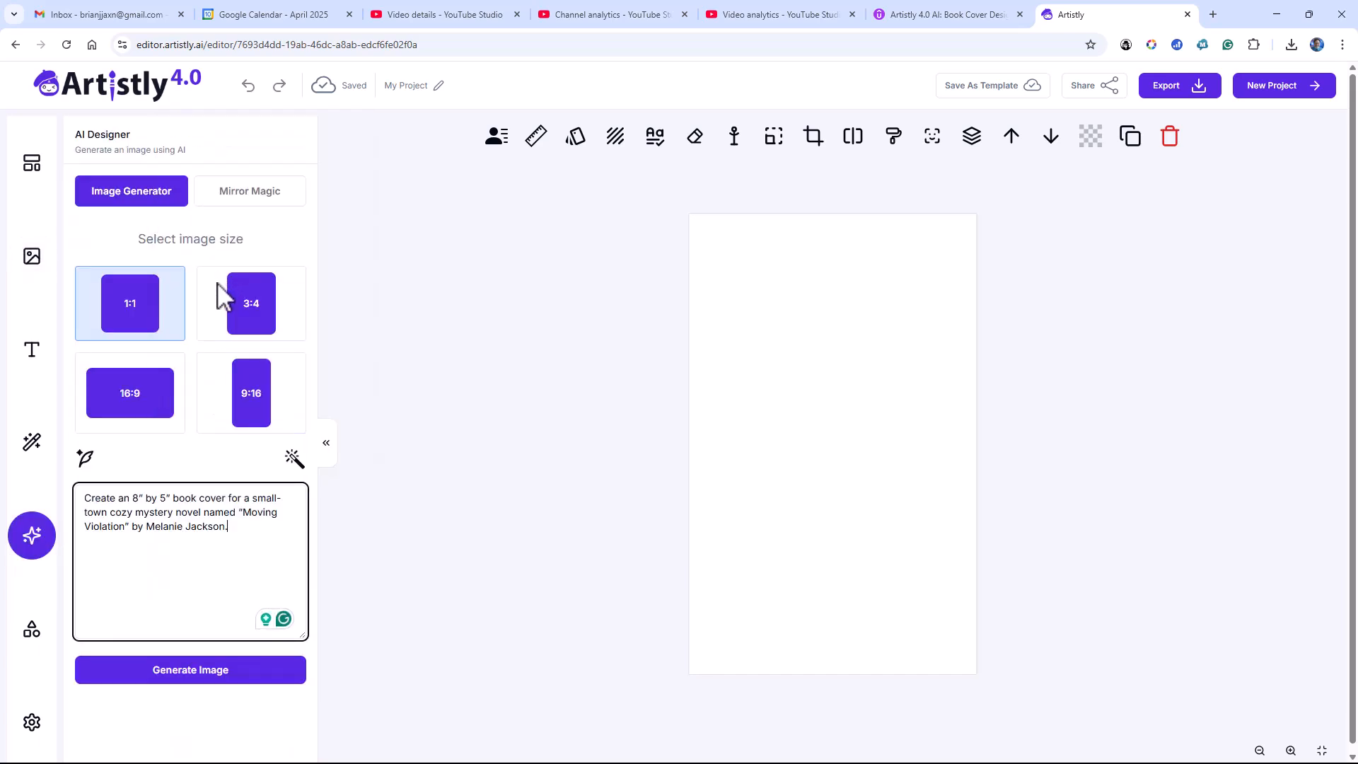
pyautogui.click(85, 459)
pyautogui.click(617, 469)
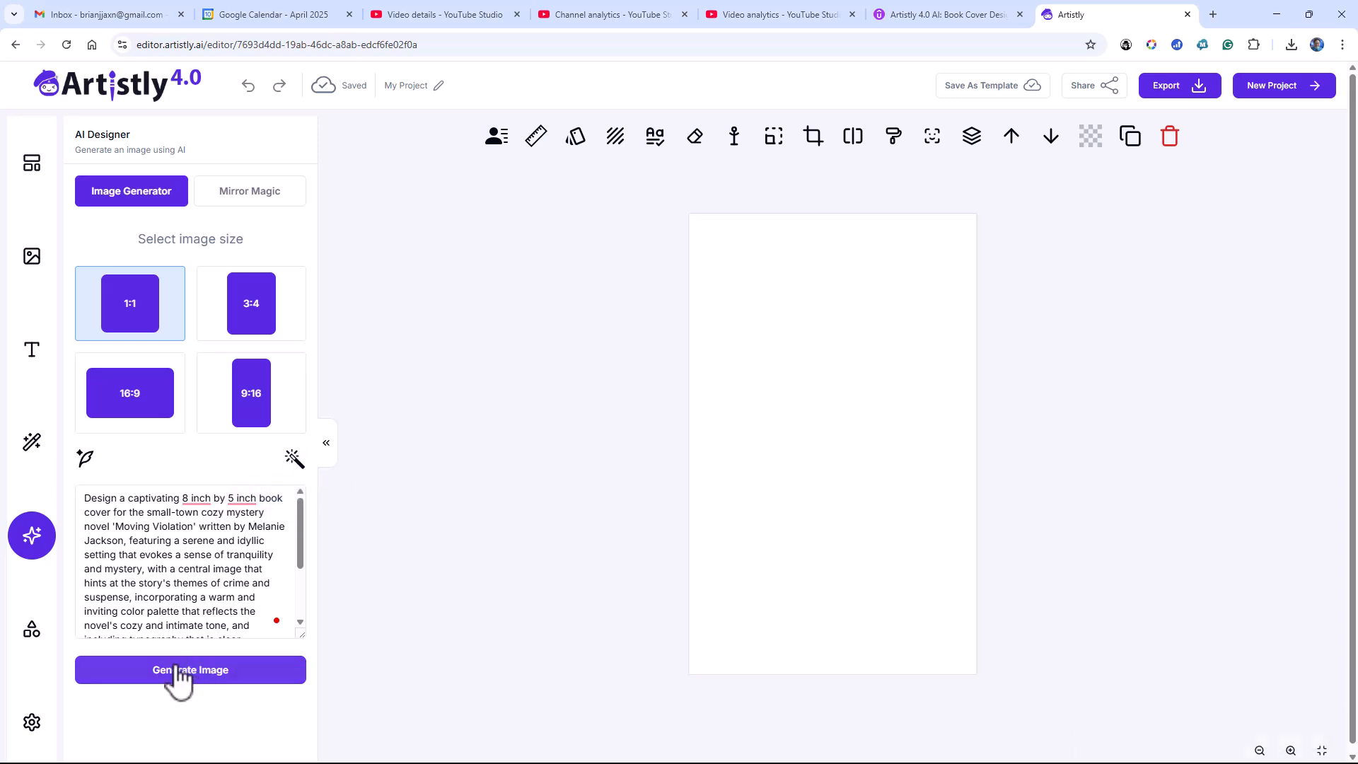
# Generate a 9:16 image from the expanded prompt and add it to the canvas
pyautogui.click(247, 419)
pyautogui.click(200, 676)
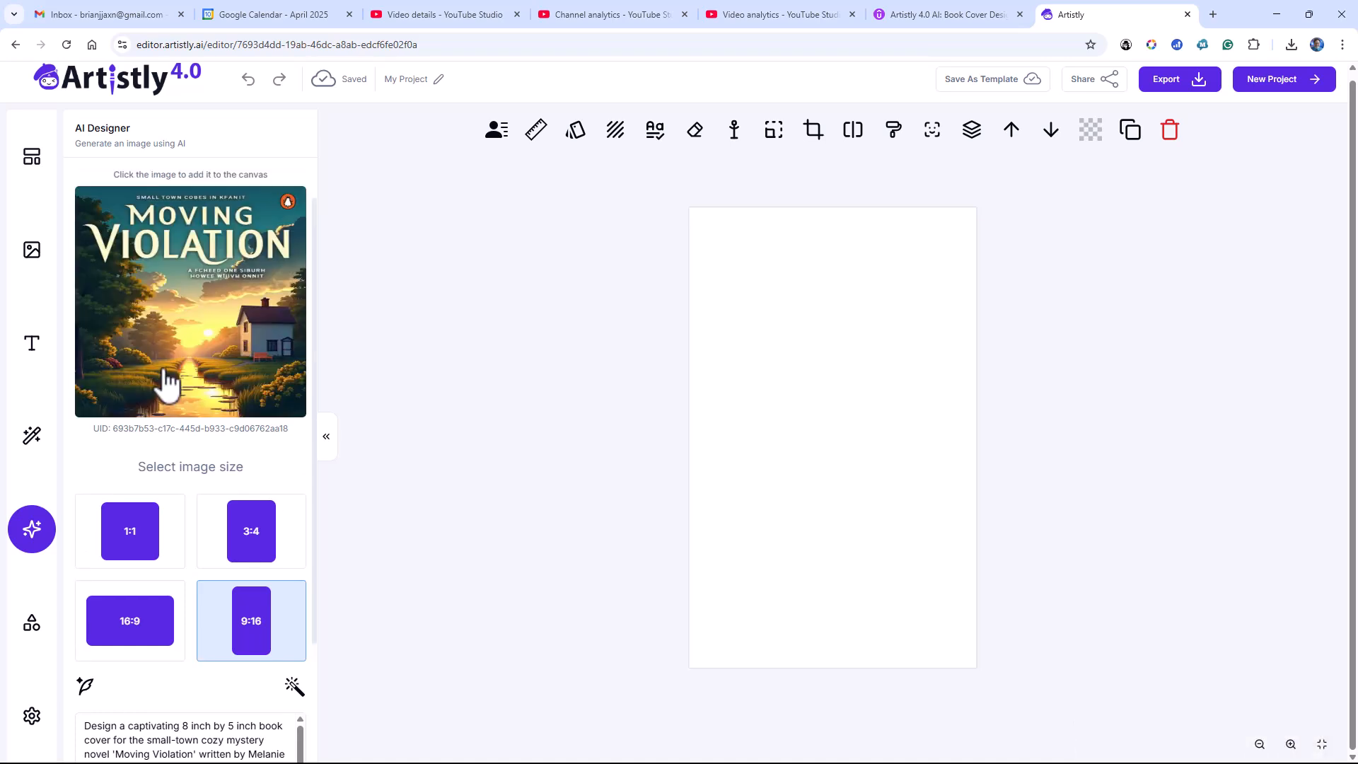
pyautogui.click(165, 375)
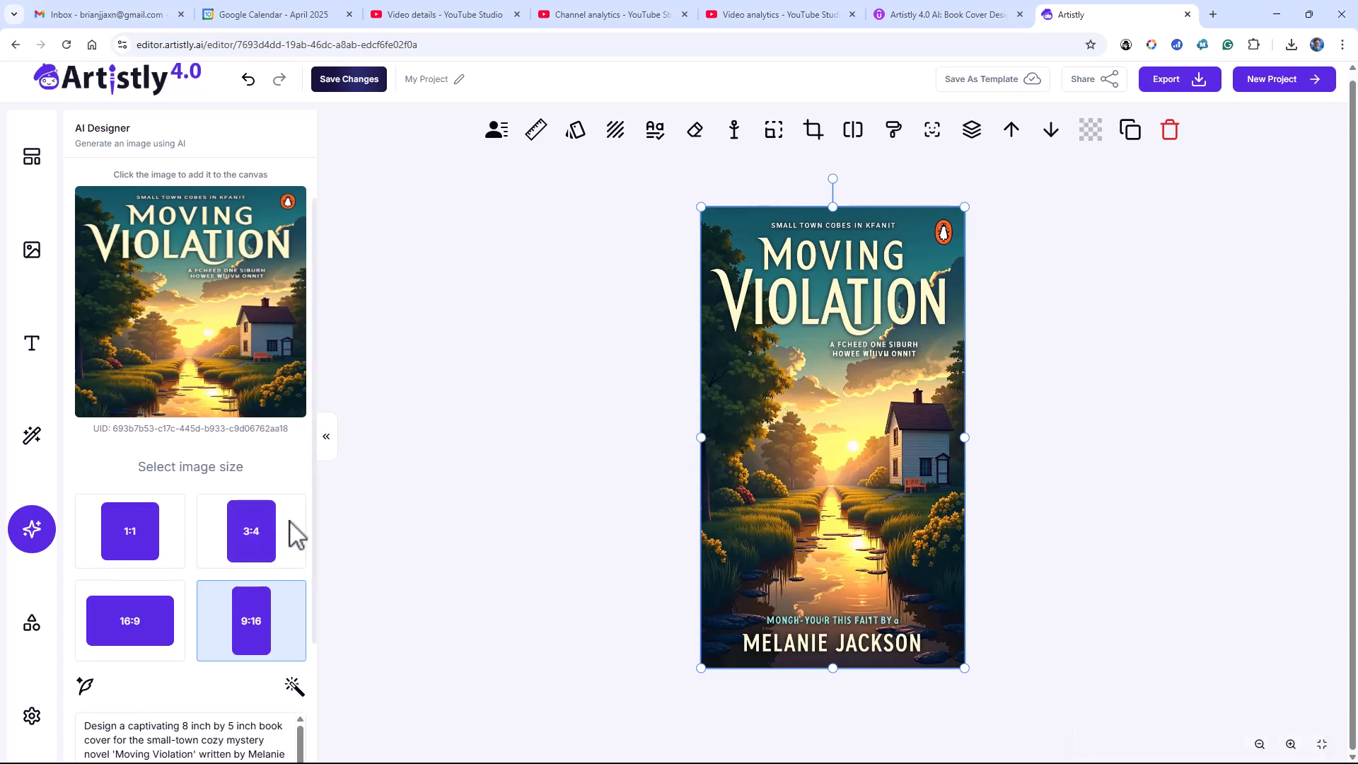
# Open the Rewrite Prompt with AI dialog, and copy the paragraph under the Scary heading in the Word document
pyautogui.scroll(-2, 295, 535)
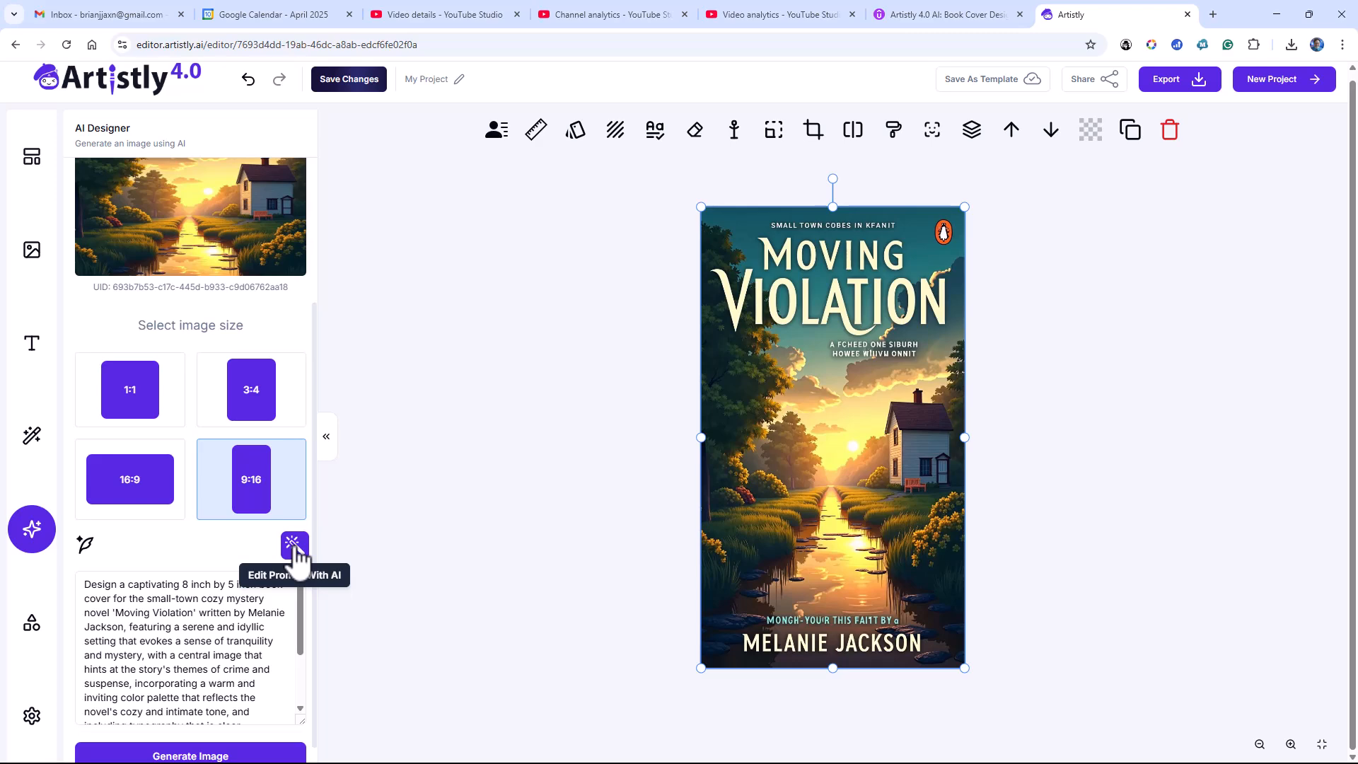
pyautogui.click(294, 547)
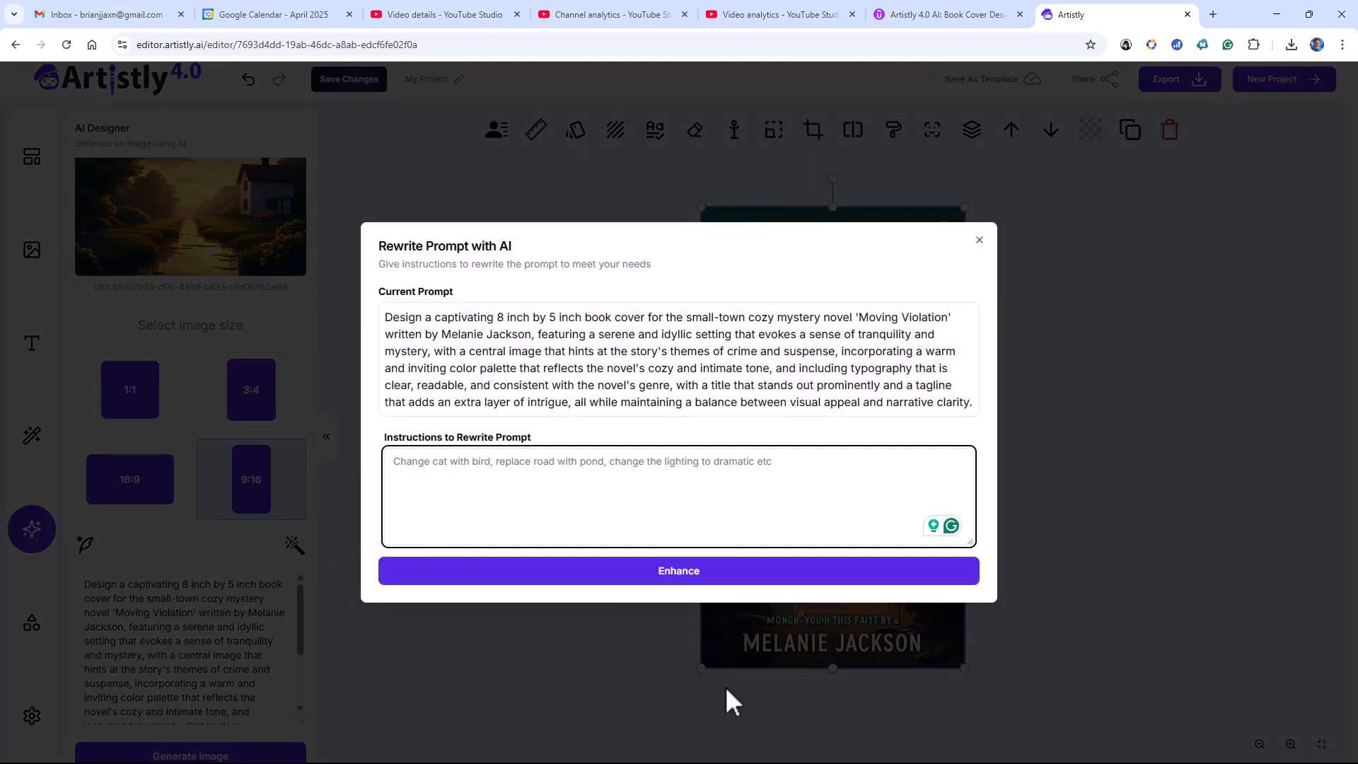
pyautogui.click(1278, 16)
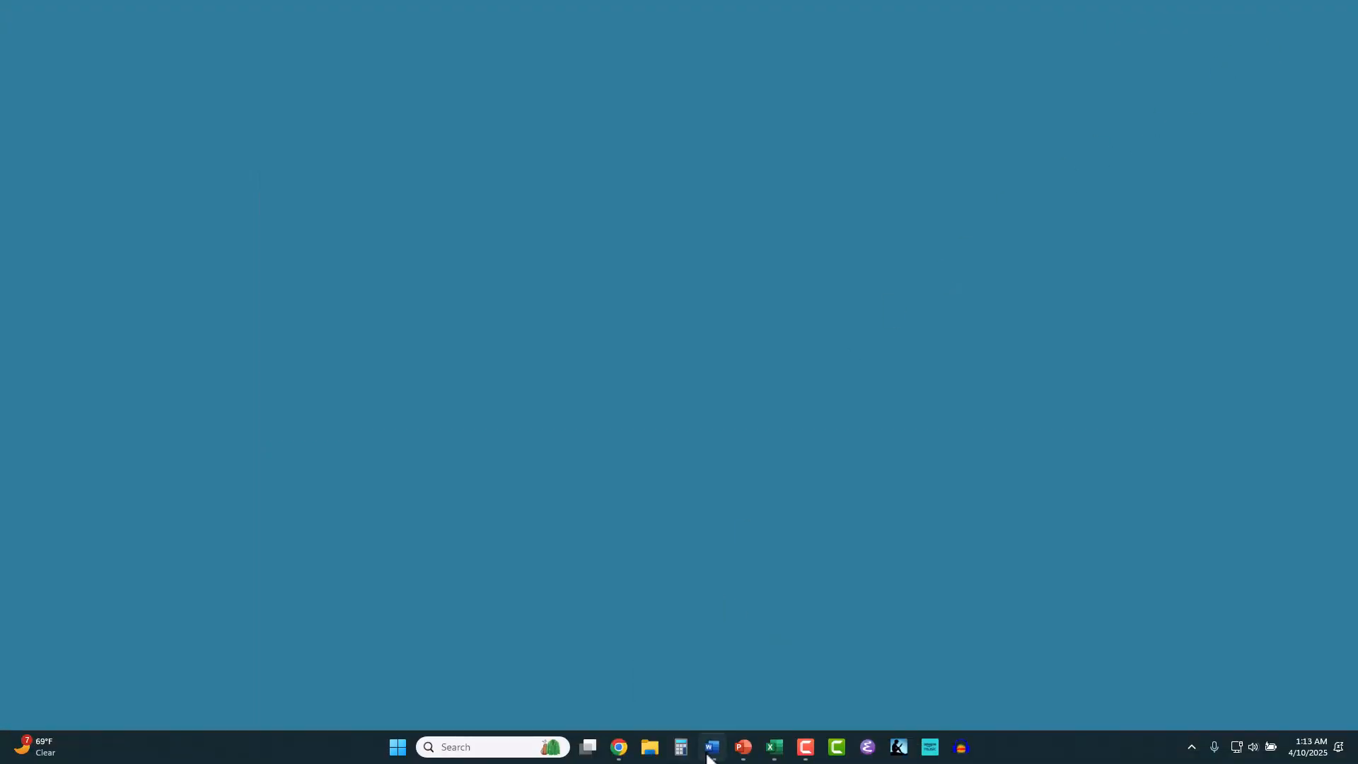
pyautogui.click(711, 748)
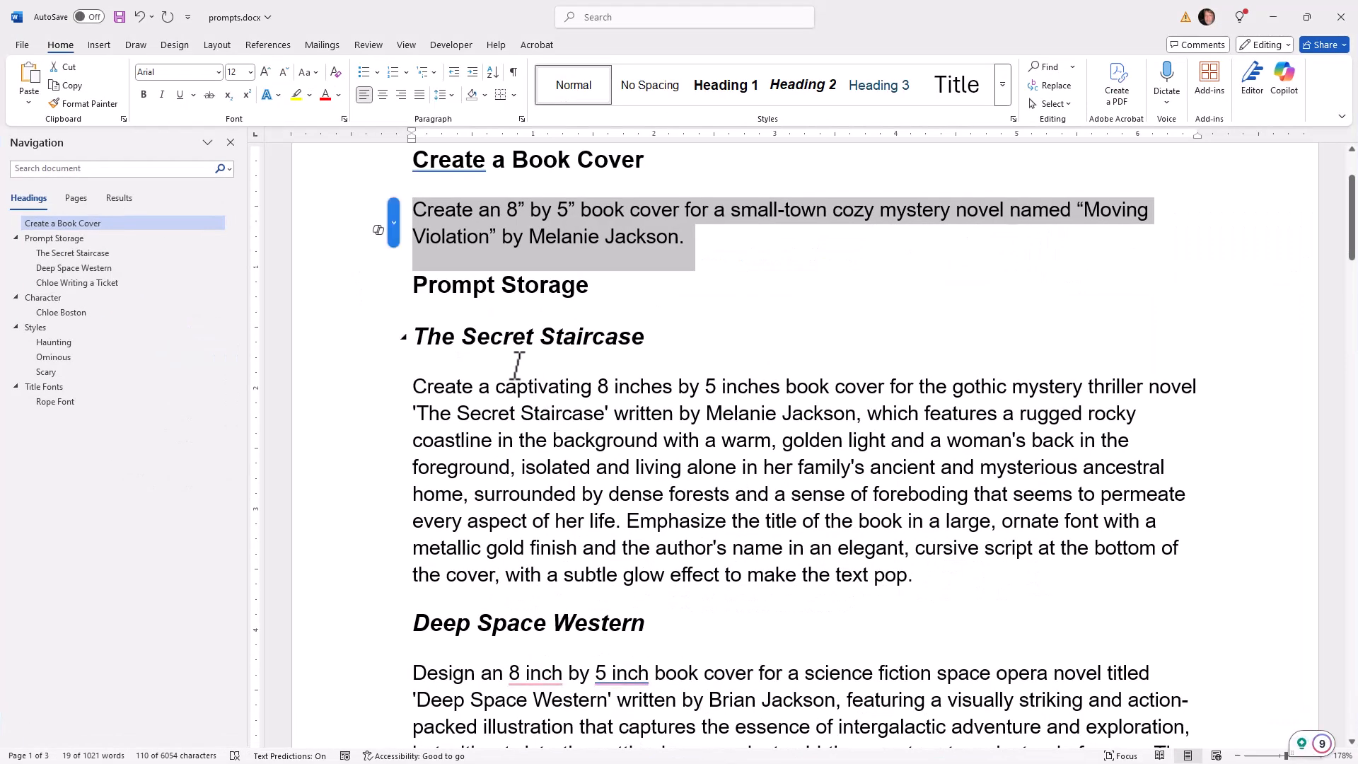
pyautogui.click(71, 374)
pyautogui.doubleClick(526, 206)
pyautogui.click(526, 206)
pyautogui.tripleClick(526, 206)
pyautogui.click(523, 210)
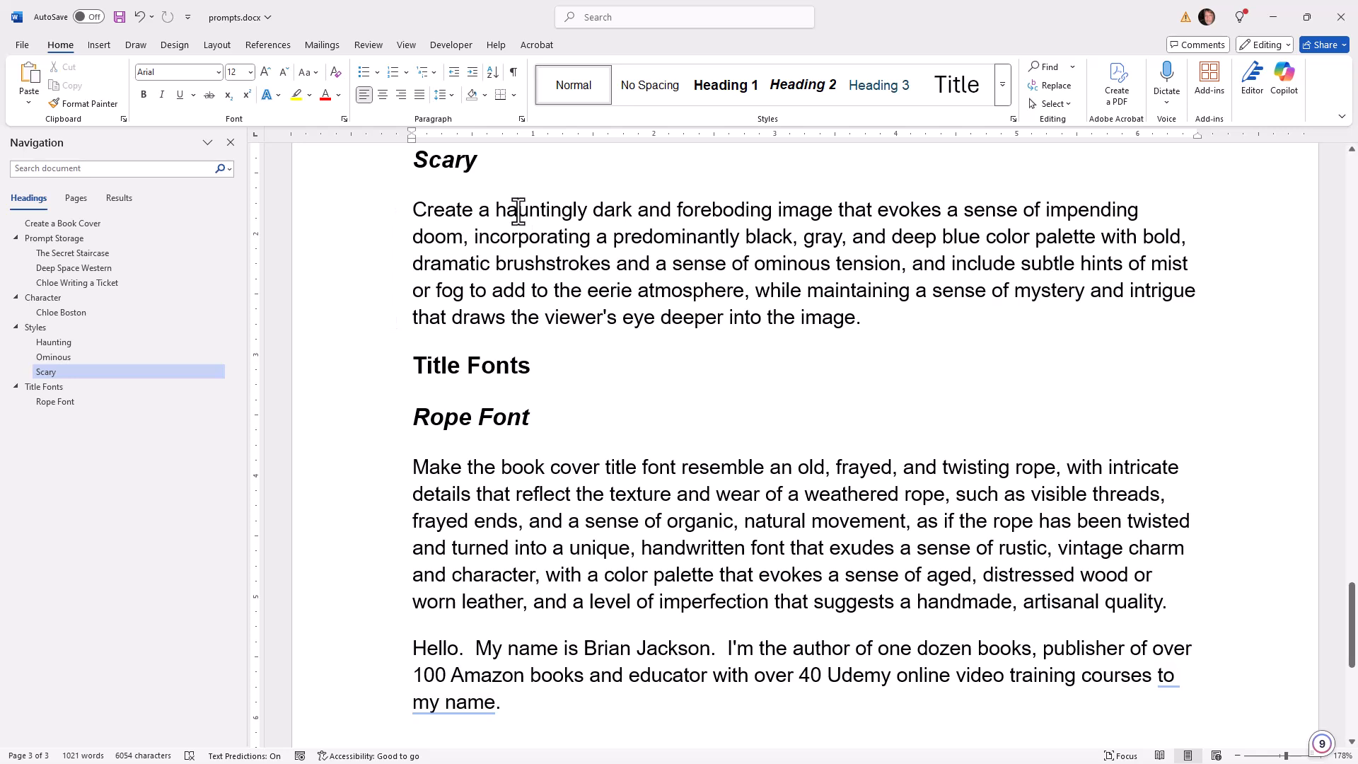
pyautogui.tripleClick(519, 210)
pyautogui.rightClick(520, 213)
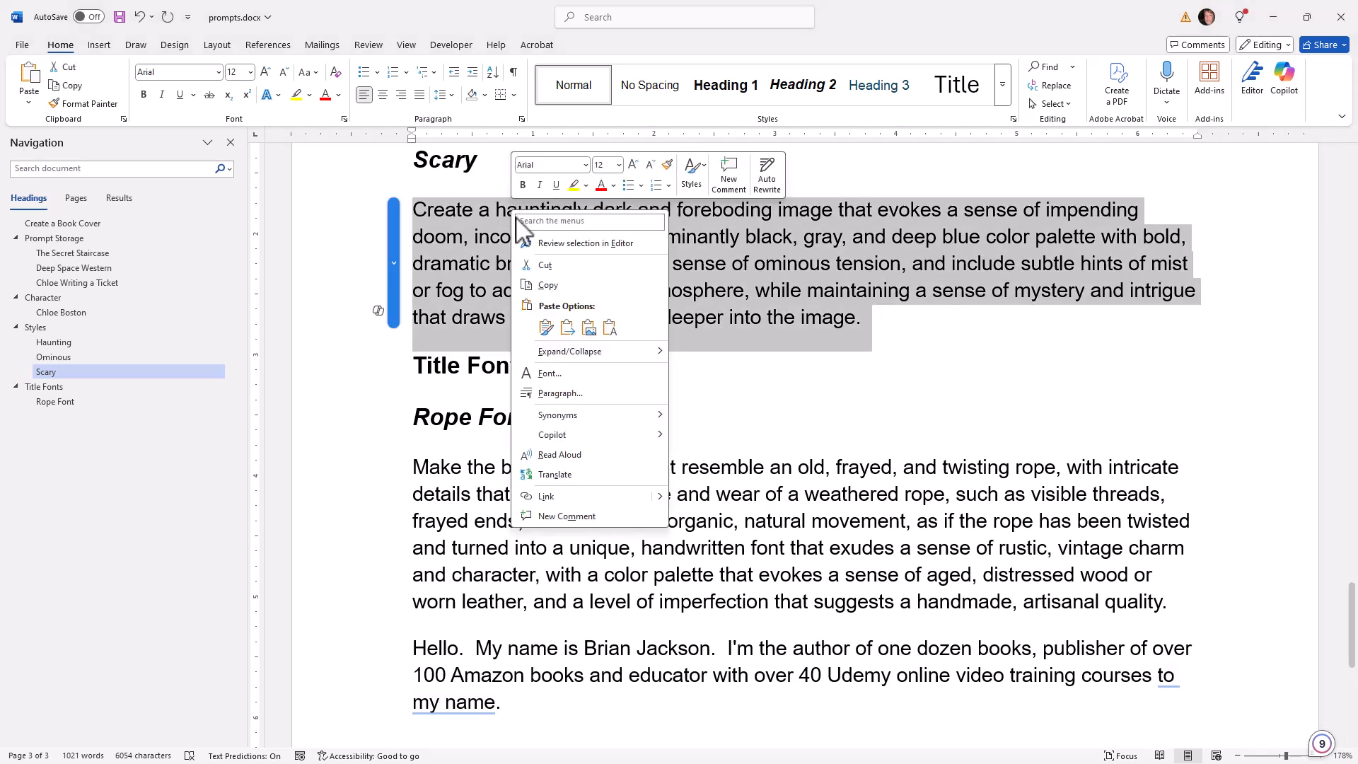
pyautogui.click(548, 285)
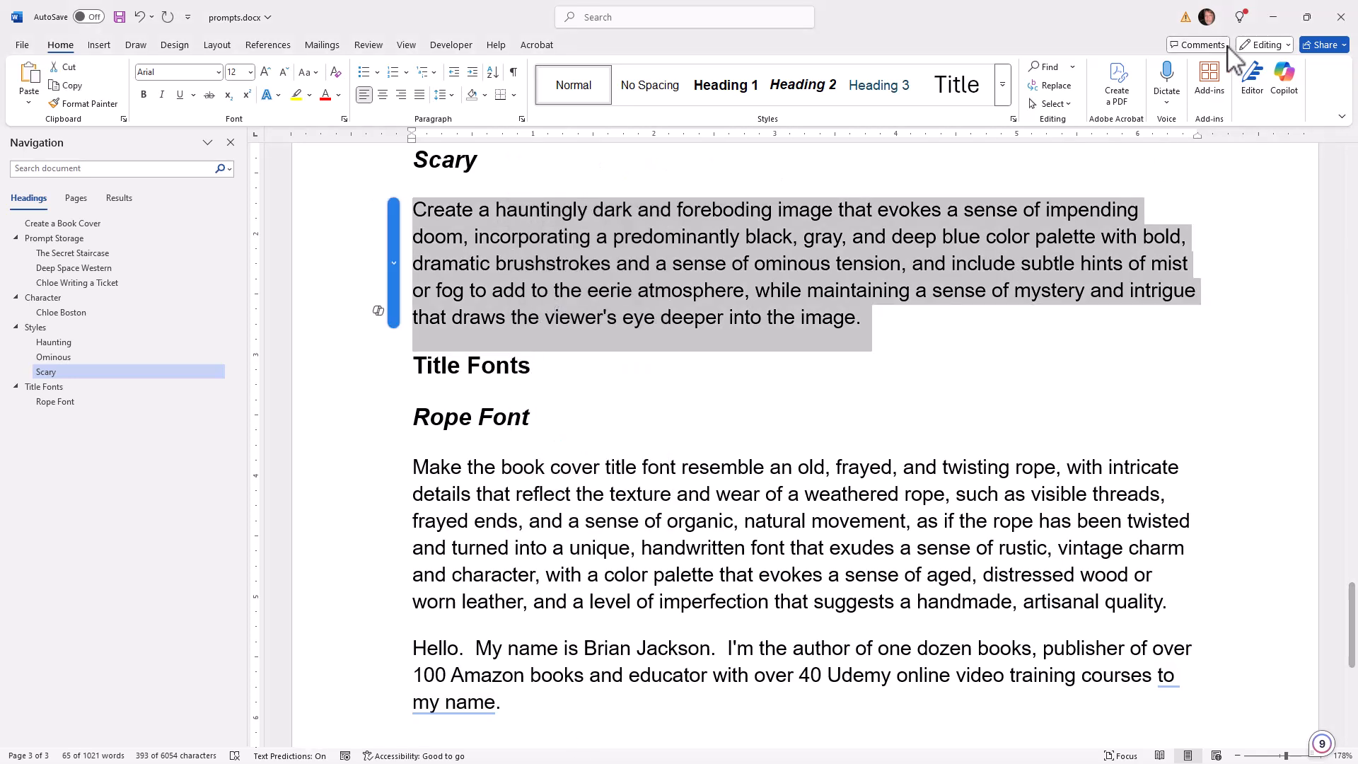
# Switch back to Artistly in Chrome, paste the Scary prompt as the rewrite instructions and enhance the current prompt with it
pyautogui.click(1273, 17)
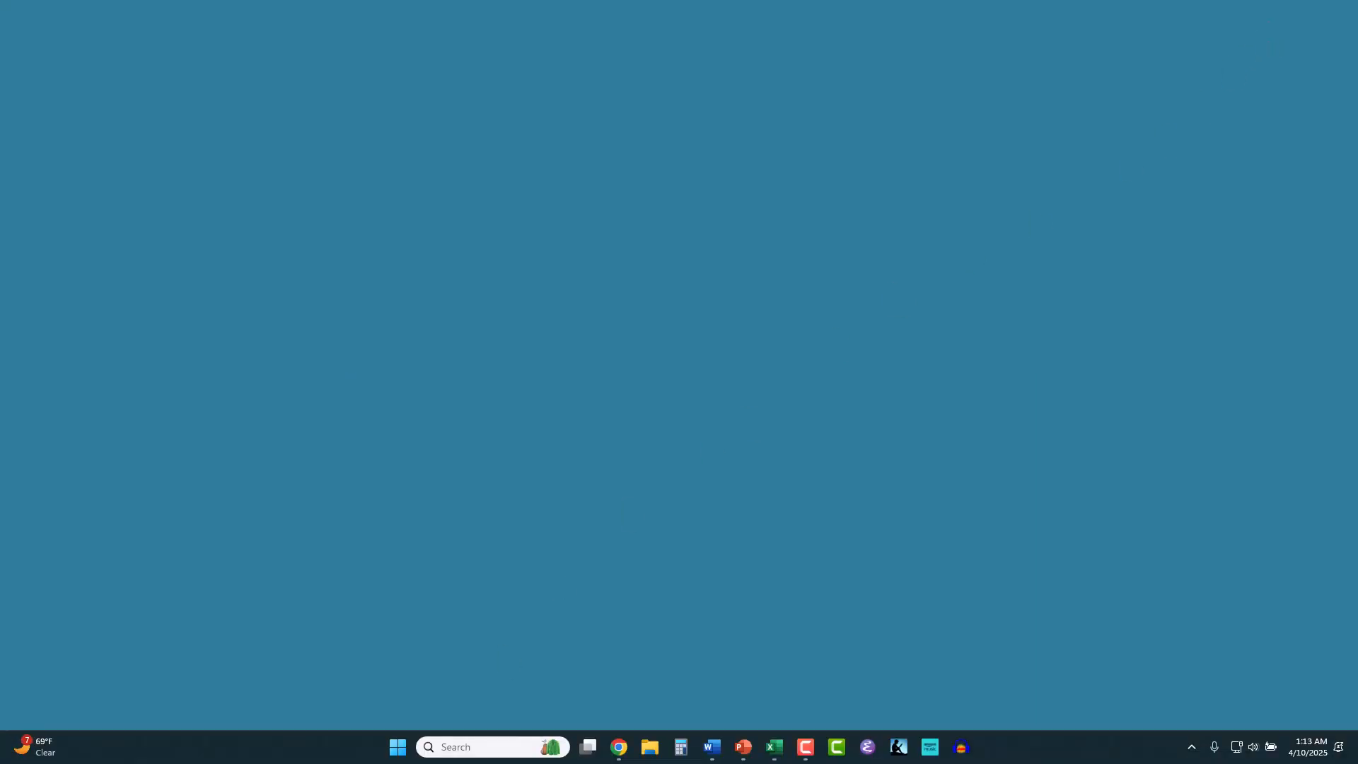
pyautogui.click(624, 748)
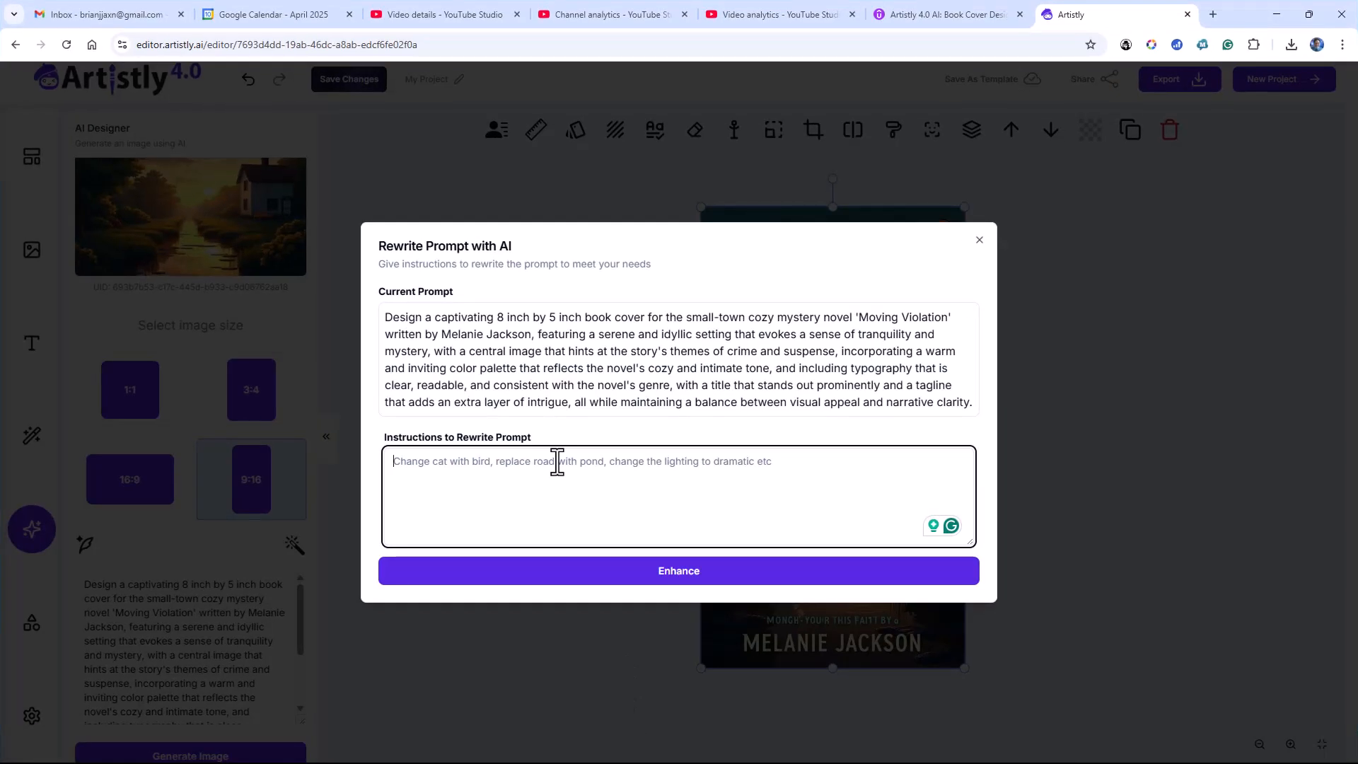
pyautogui.rightClick(557, 464)
pyautogui.click(594, 269)
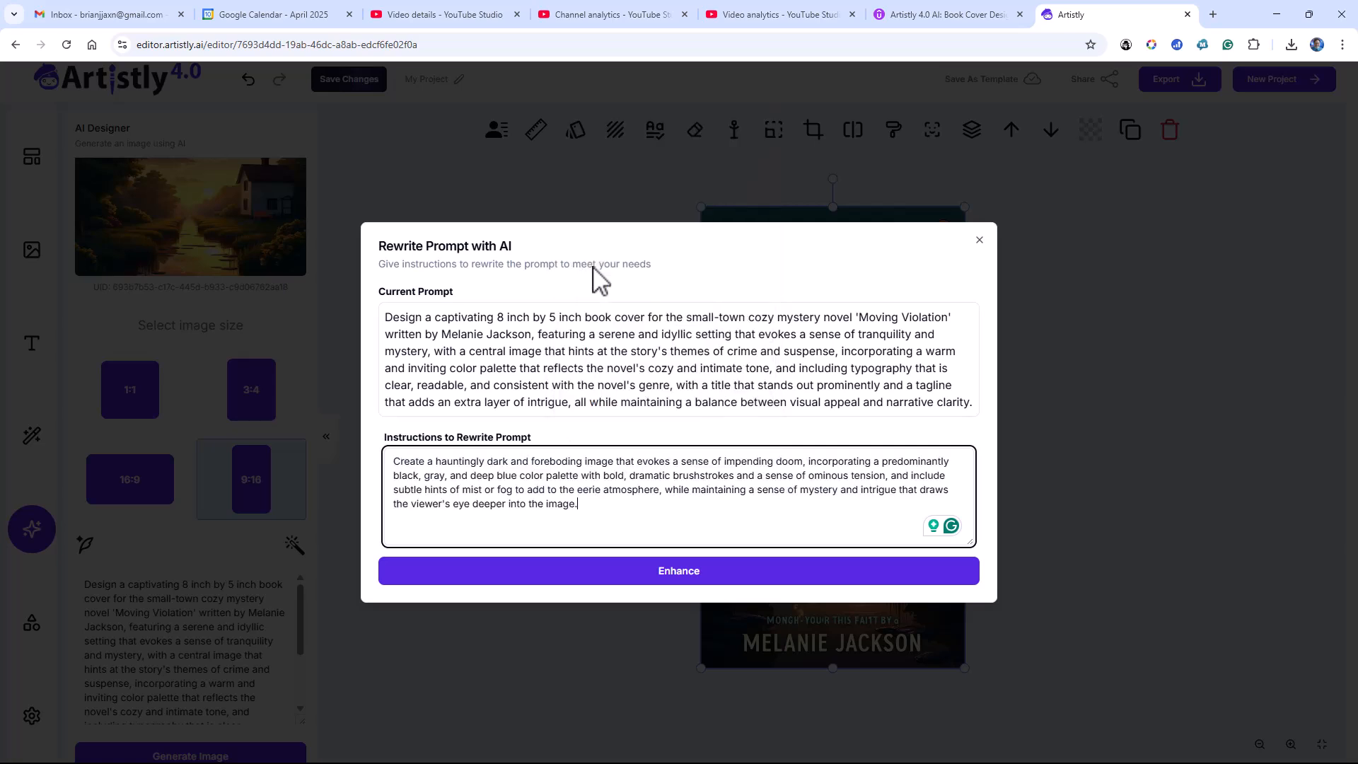
pyautogui.click(674, 575)
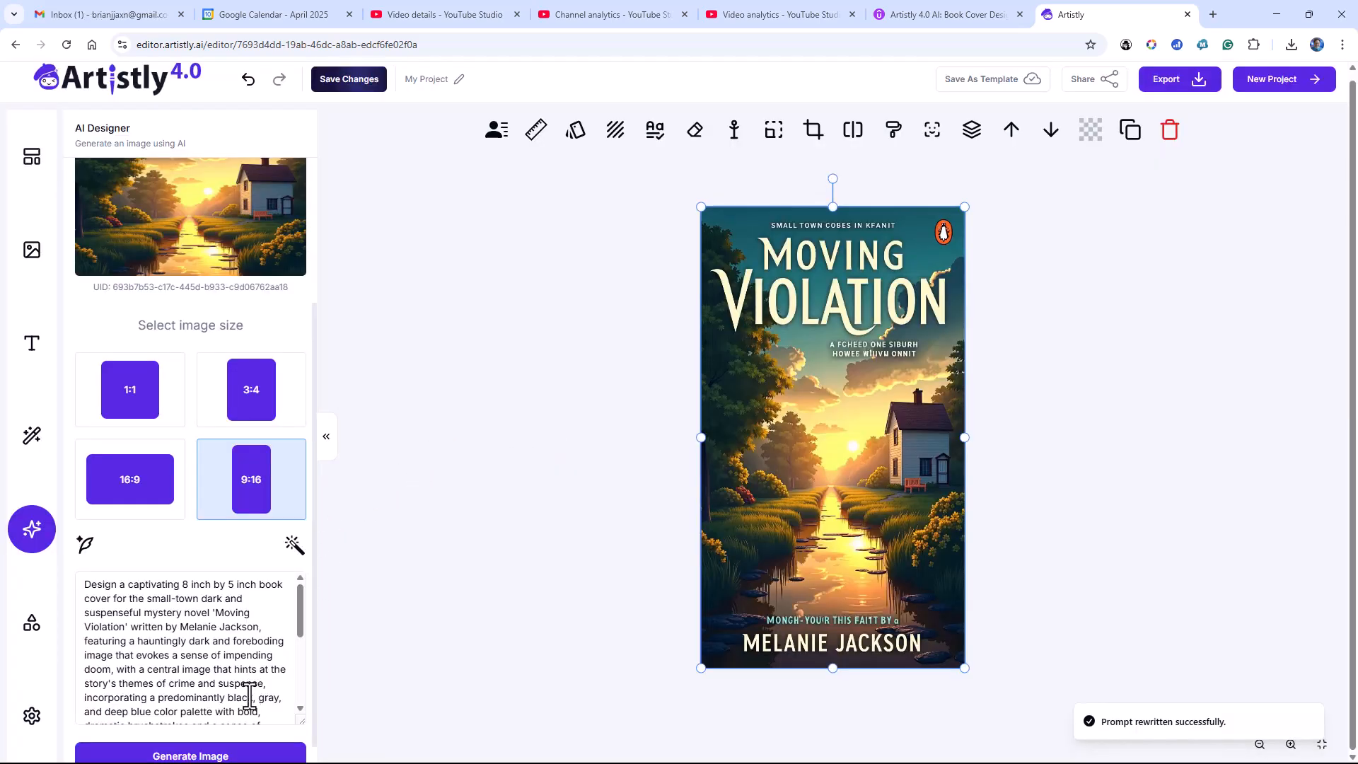
# Generate a new 9:16 cover image from the rewritten prompt and place it on the canvas
pyautogui.click(210, 756)
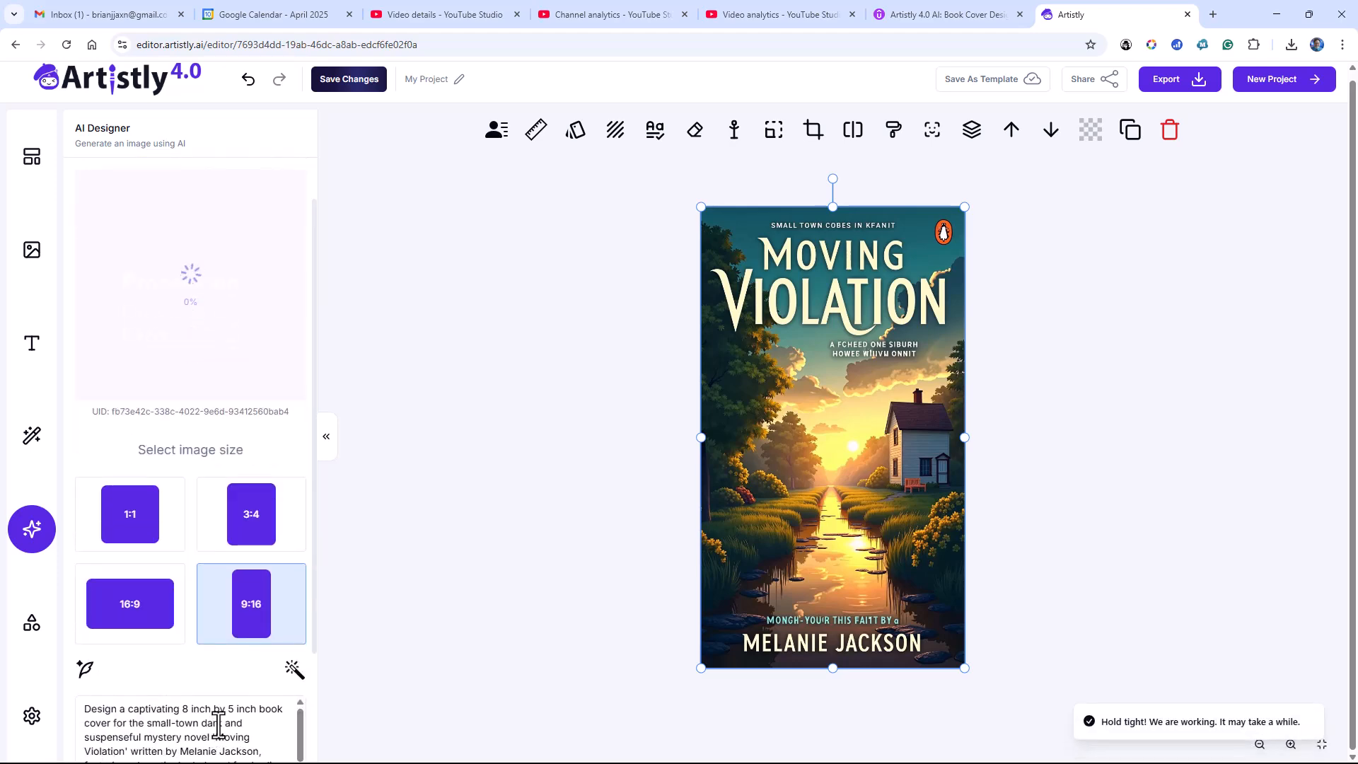
pyautogui.click(231, 393)
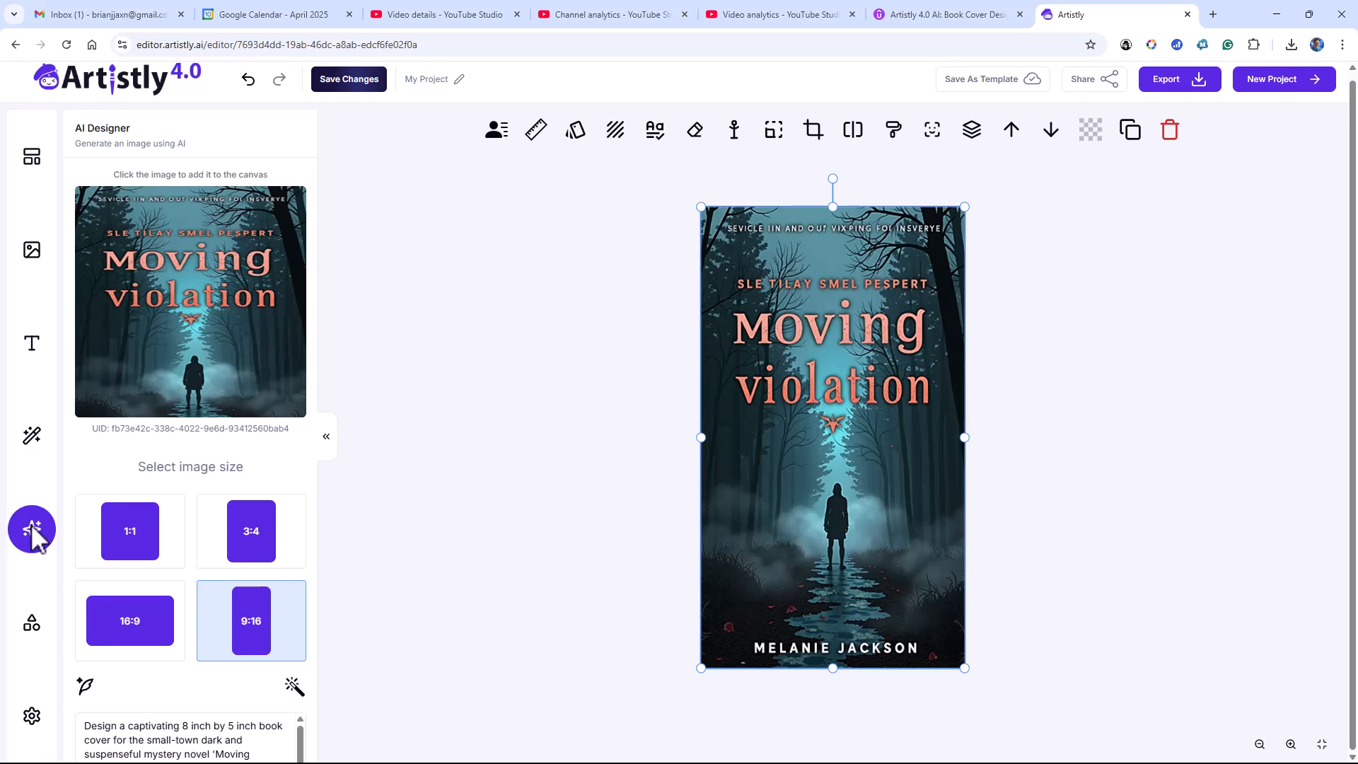
# Save the cover project's changes and create a new square 1080×1080 project
pyautogui.click(361, 80)
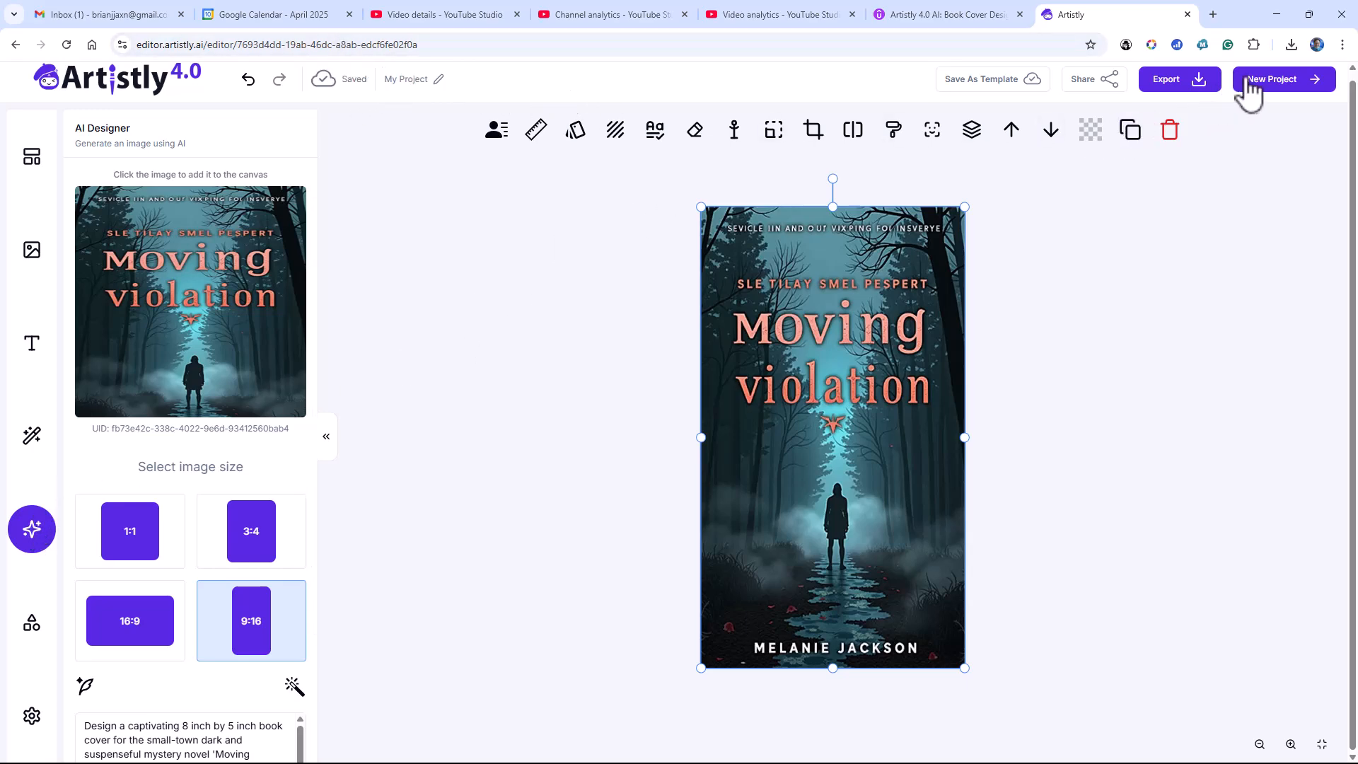
pyautogui.click(1251, 80)
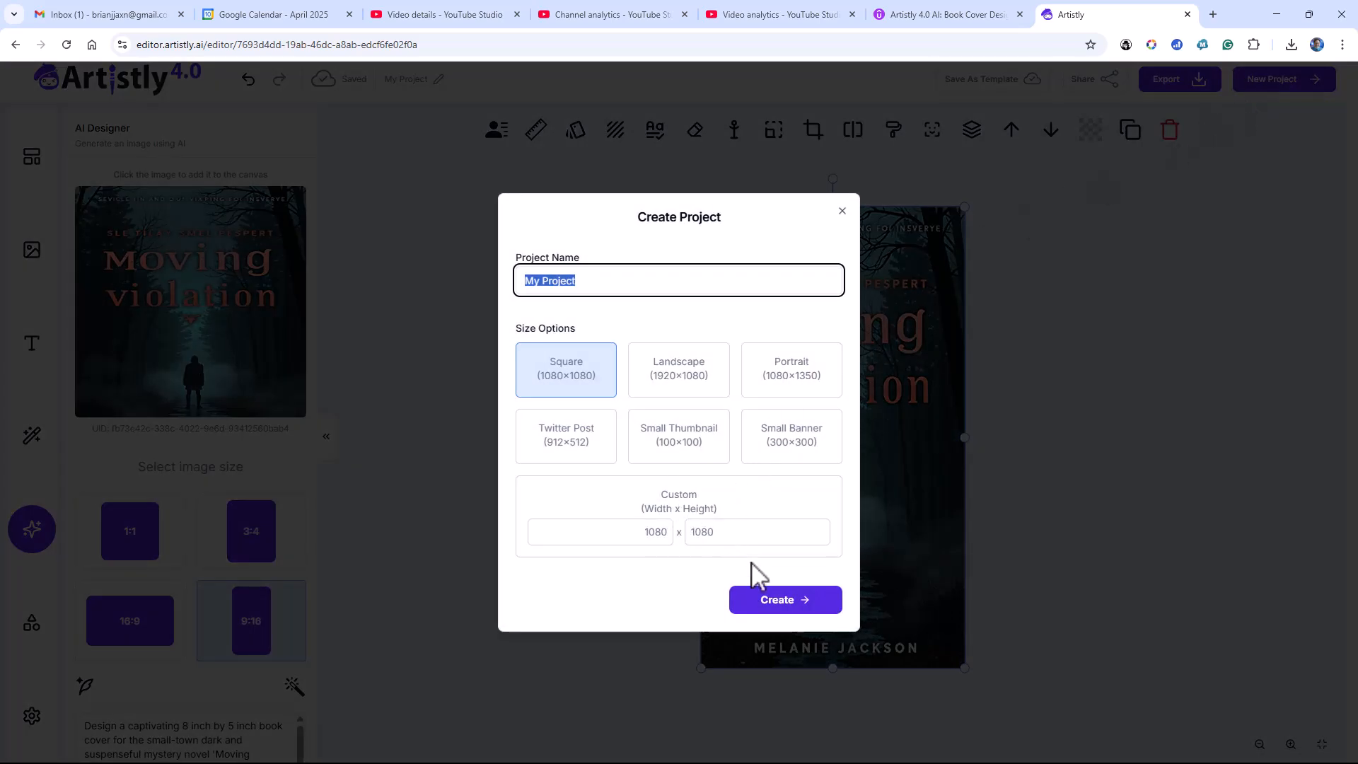
pyautogui.click(759, 600)
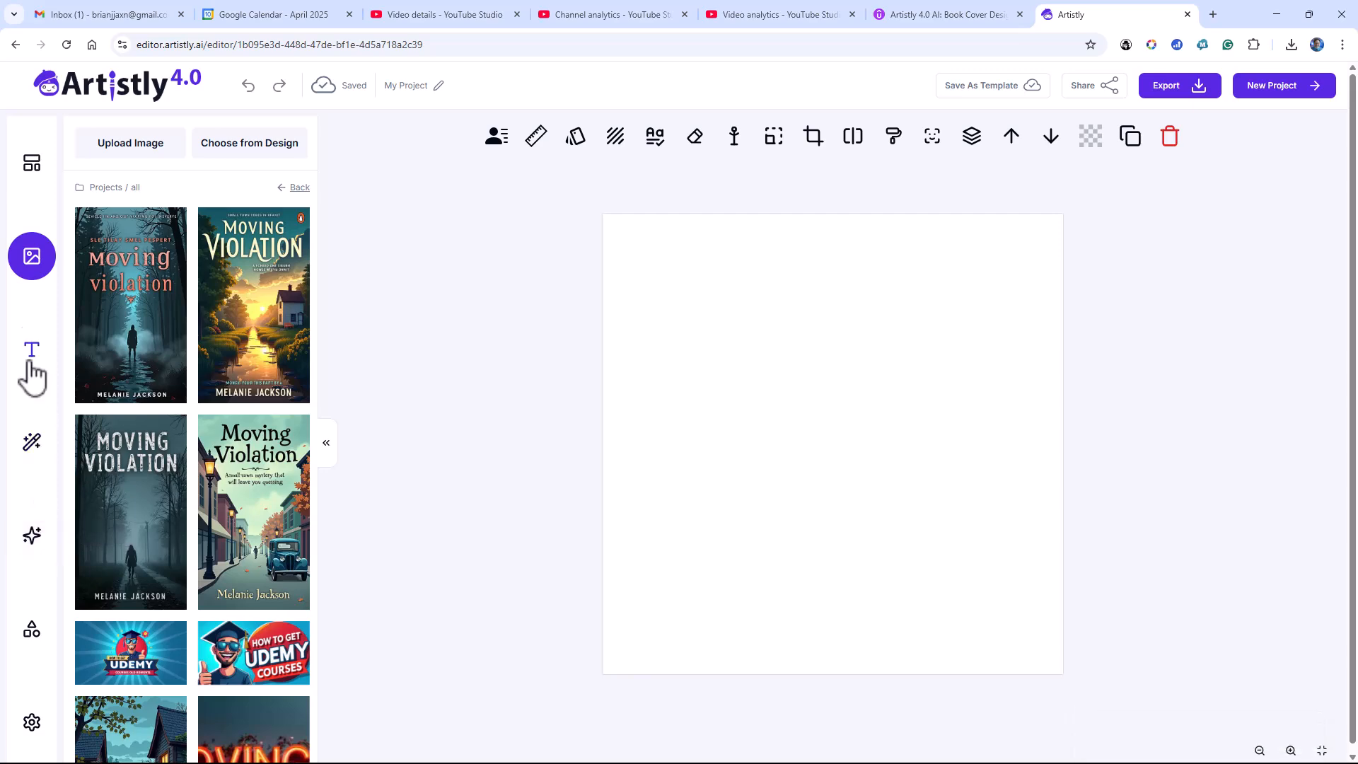
# Find the photo of the long-haired woman in the project images and place it on the canvas
pyautogui.scroll(-3, 137, 334)
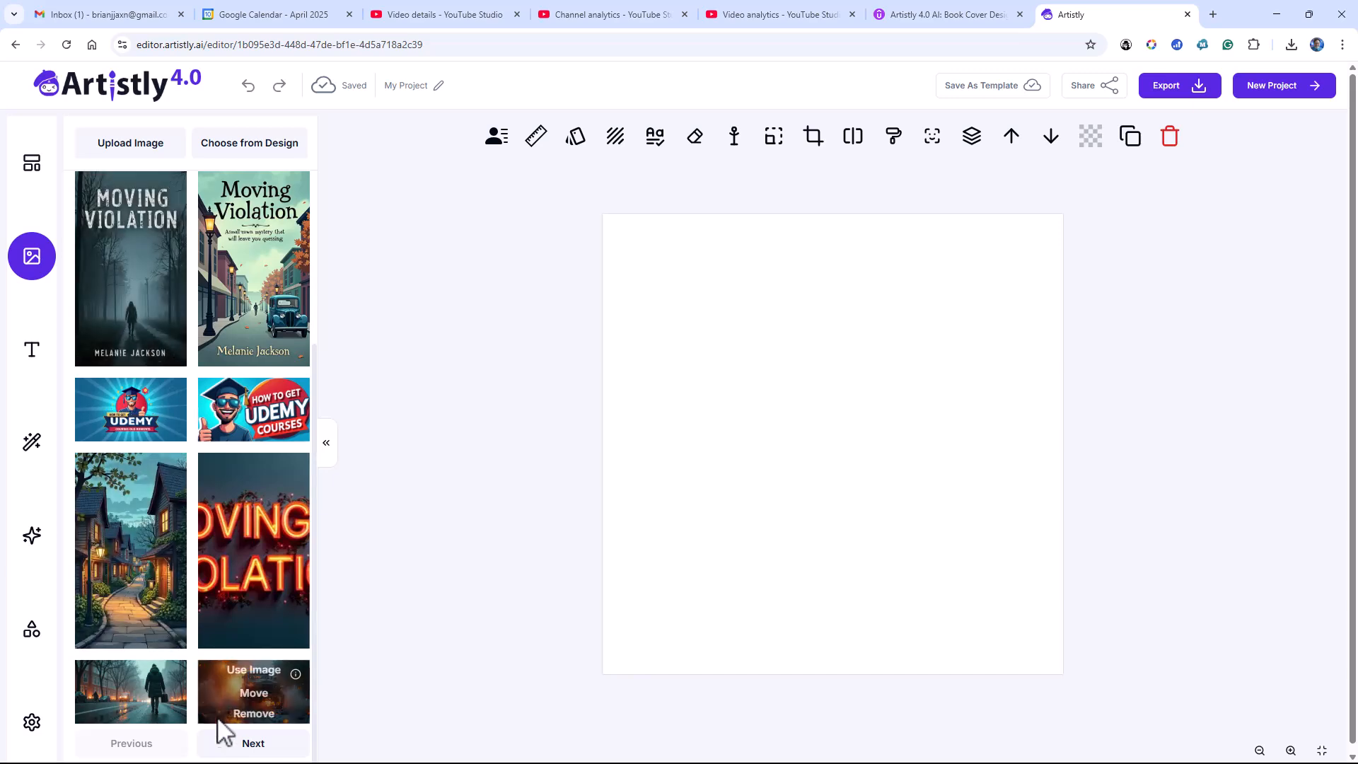
pyautogui.click(244, 744)
pyautogui.scroll(-5, 222, 649)
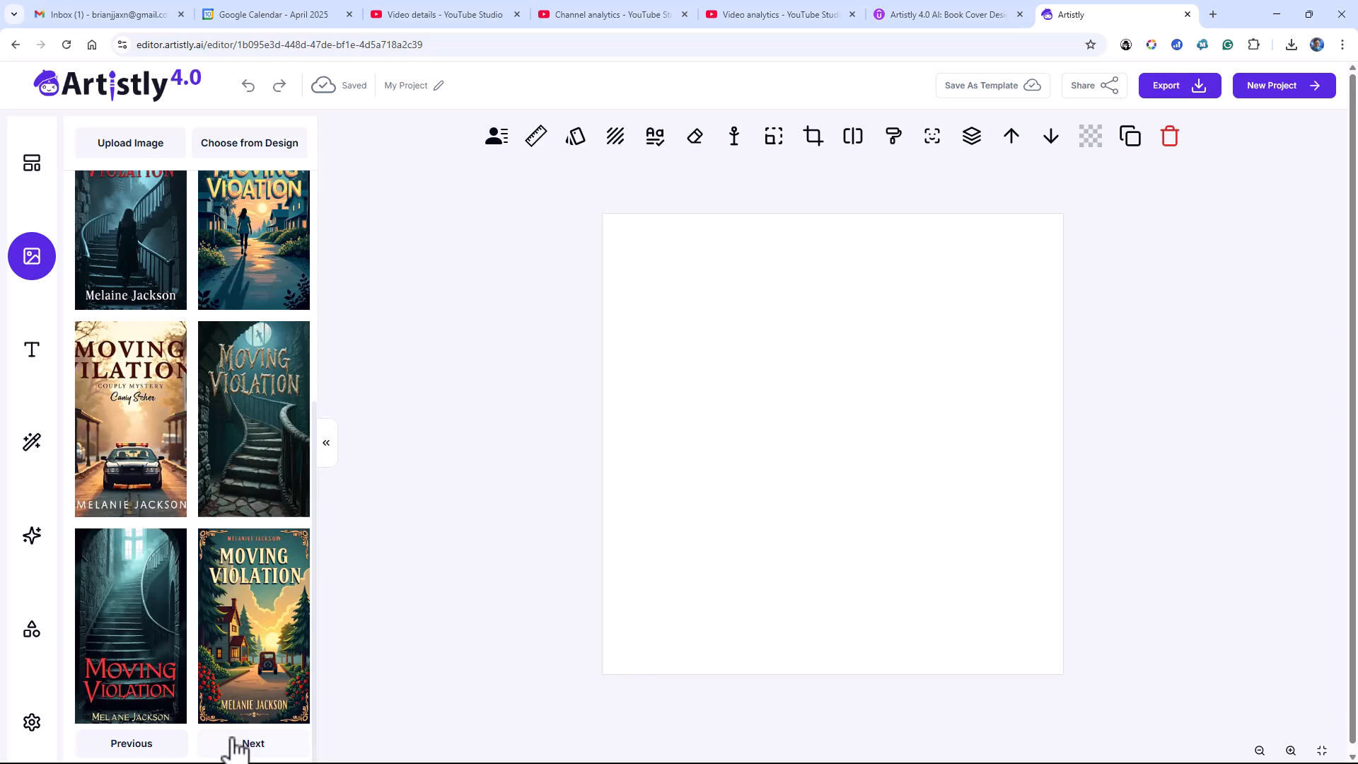
pyautogui.click(244, 744)
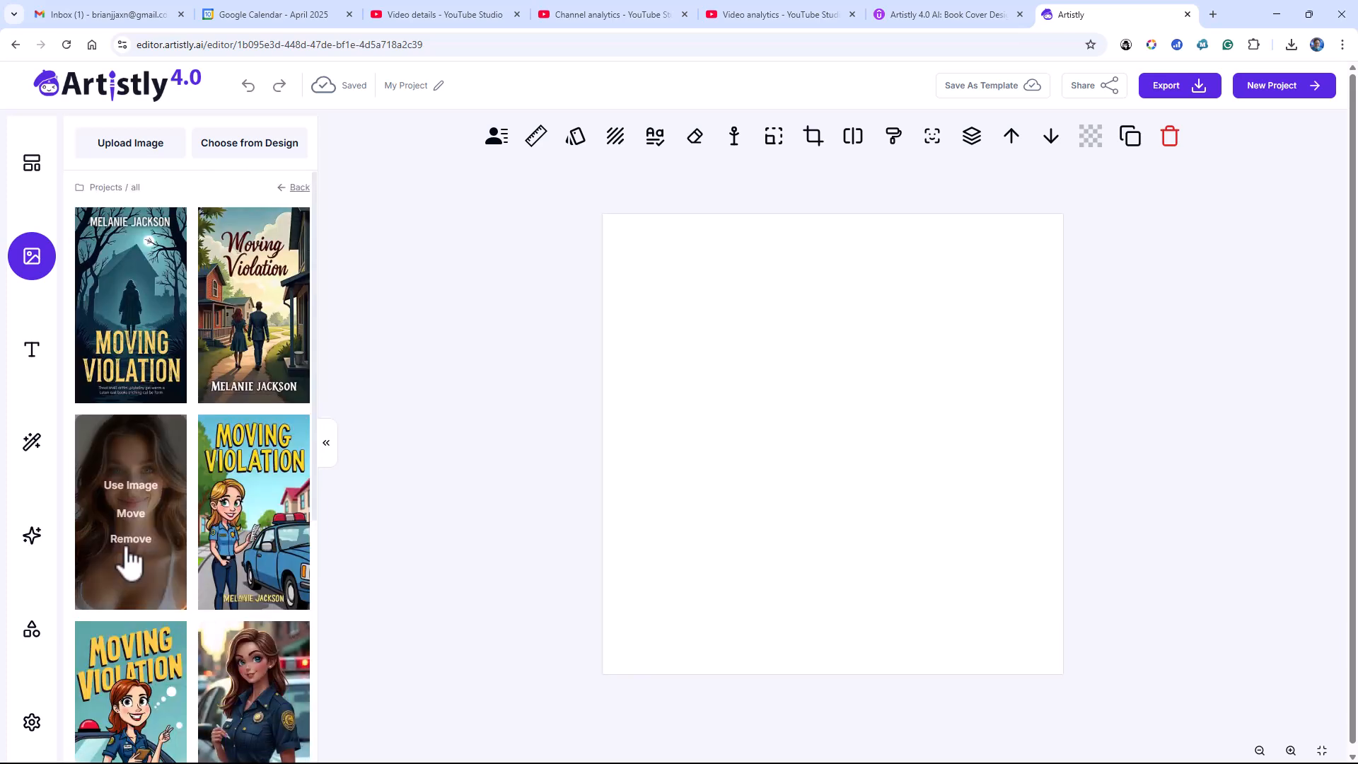
pyautogui.click(122, 485)
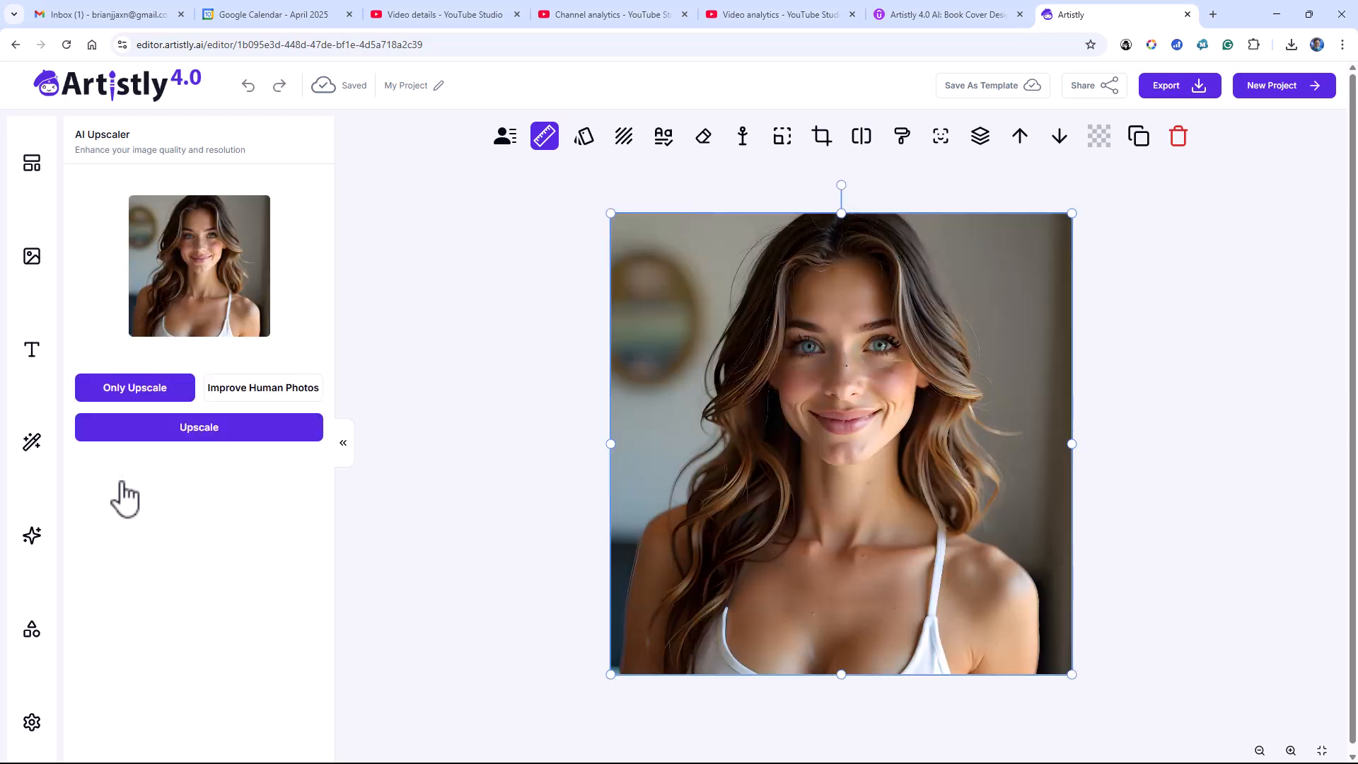
# Open Mirror Magic in the AI Designer and select the woman's photo on the canvas as its source image
pyautogui.click(39, 541)
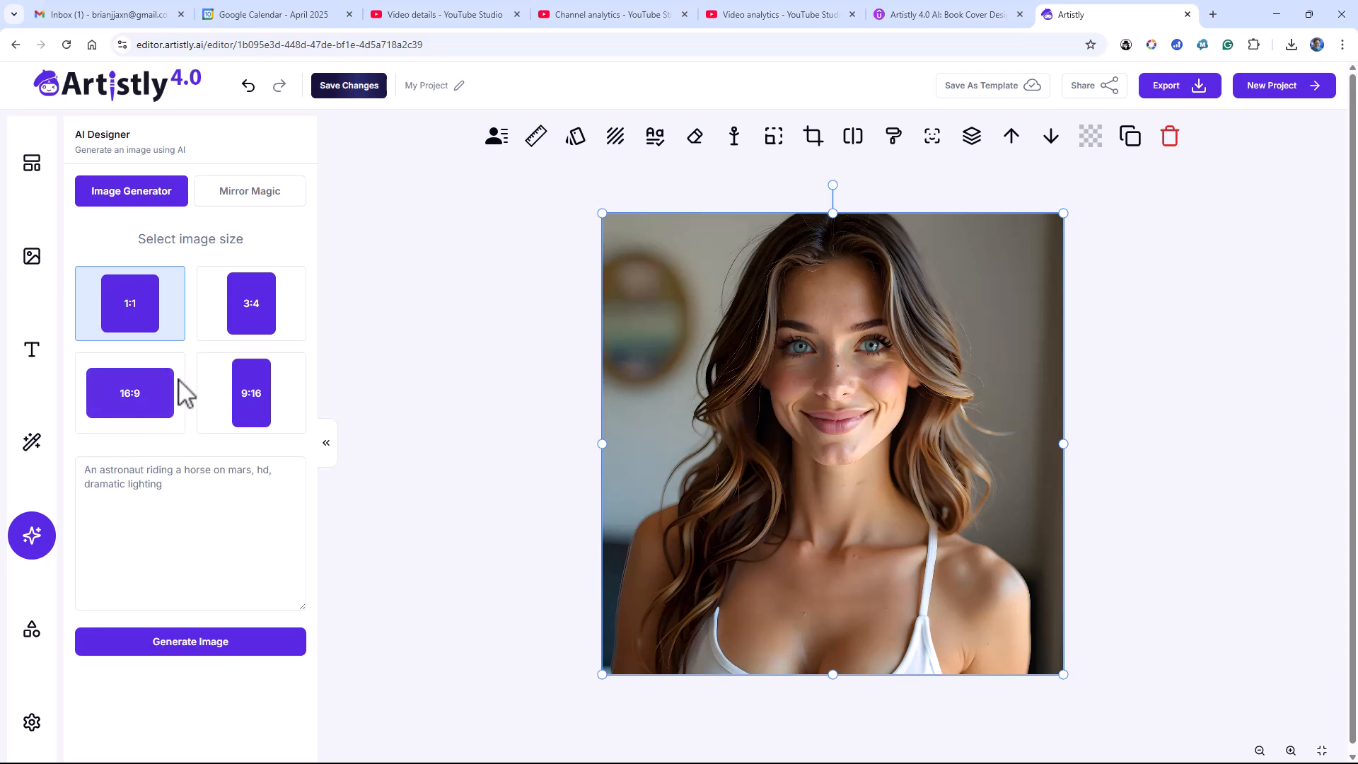
pyautogui.click(244, 201)
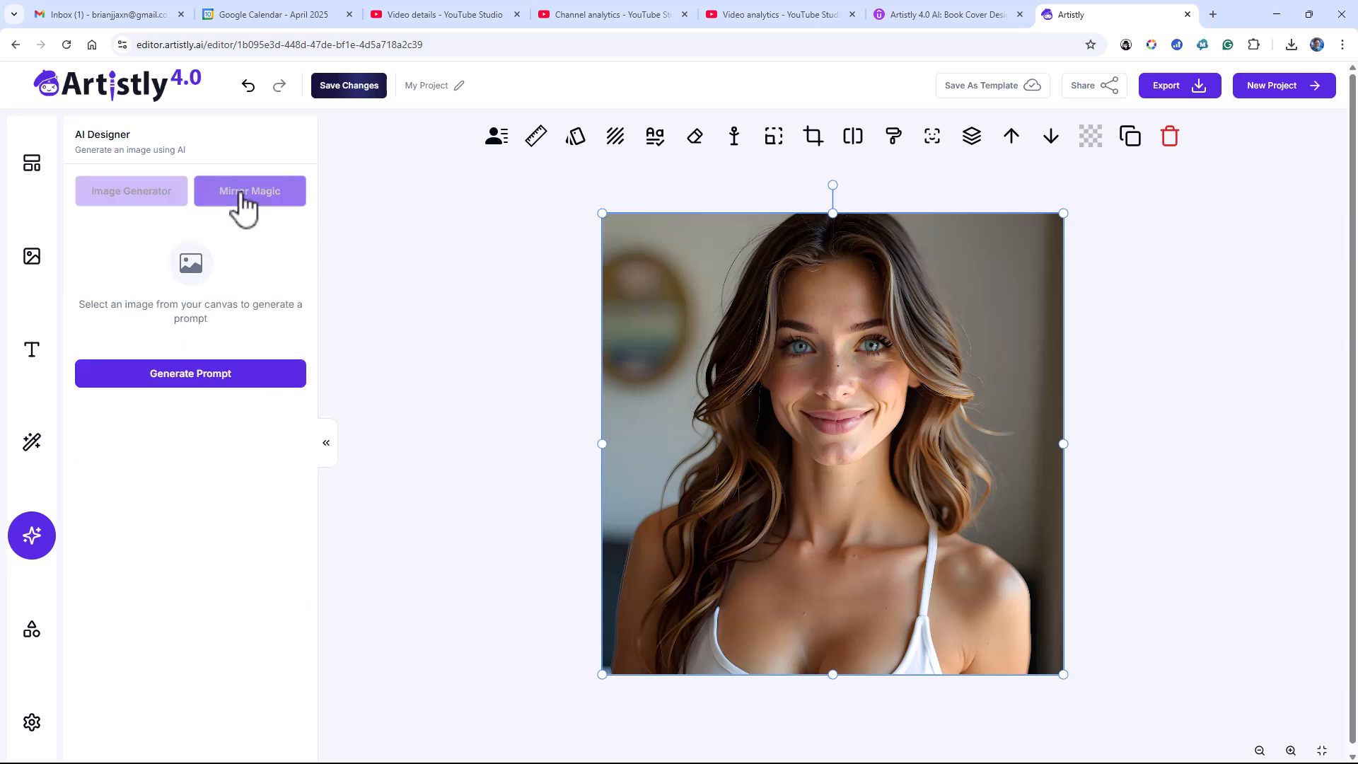
pyautogui.click(650, 422)
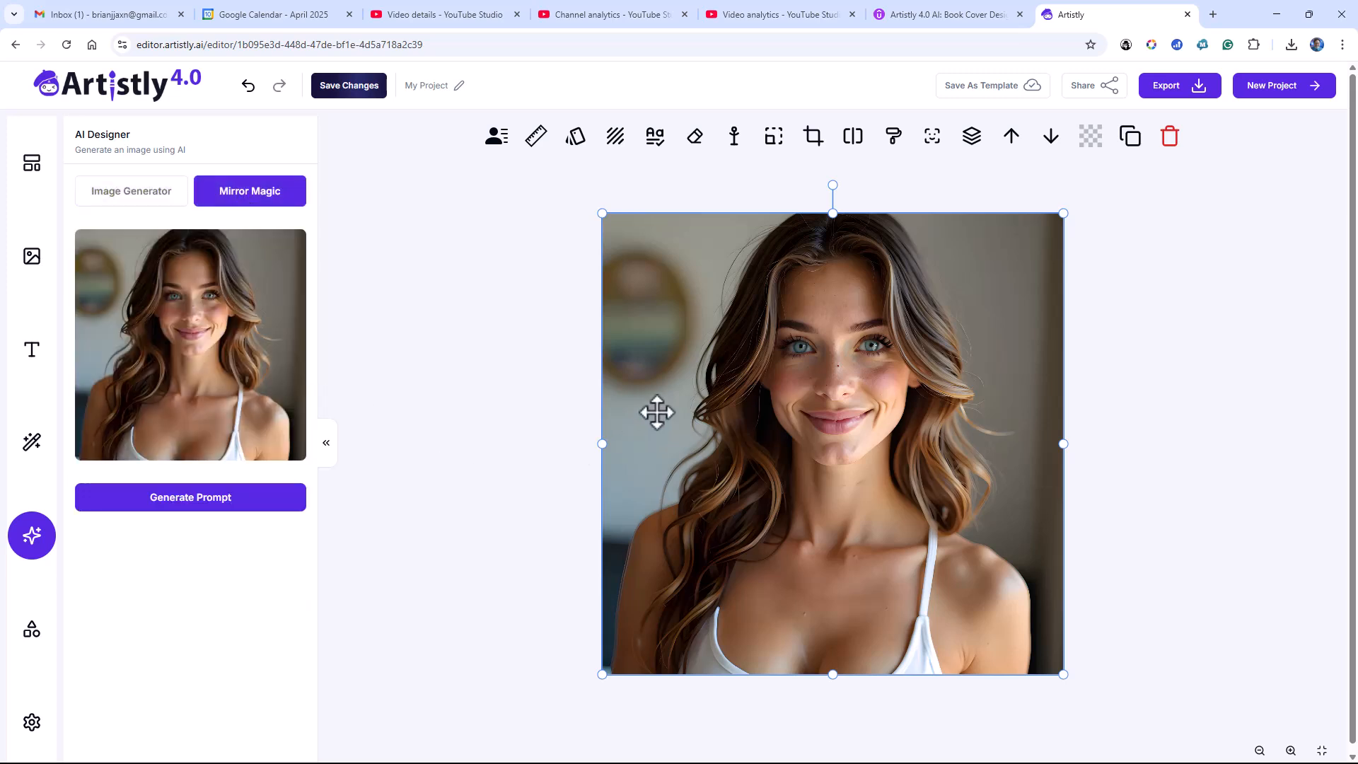
# Generate a prompt from the woman's photo with Mirror Magic, open it for AI rewriting, and copy the full current prompt
pyautogui.click(247, 503)
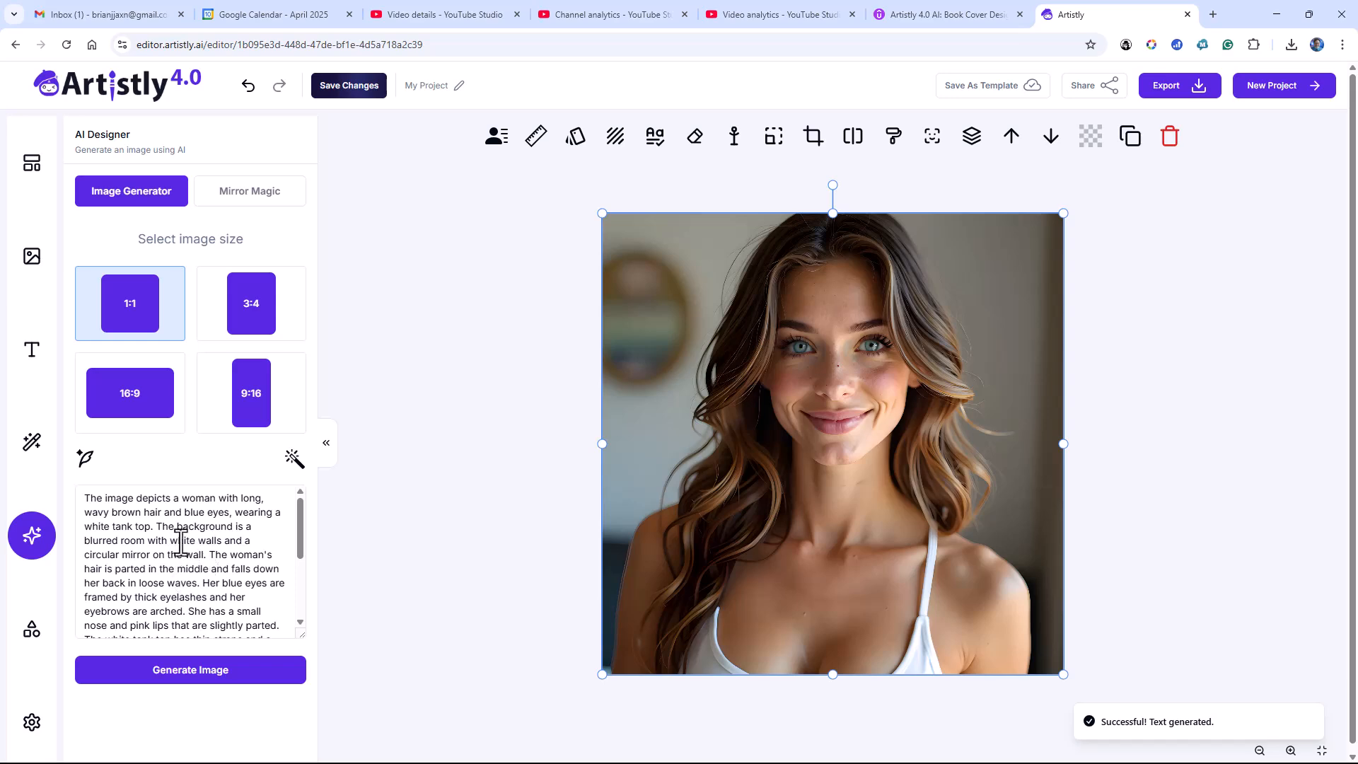
pyautogui.click(294, 458)
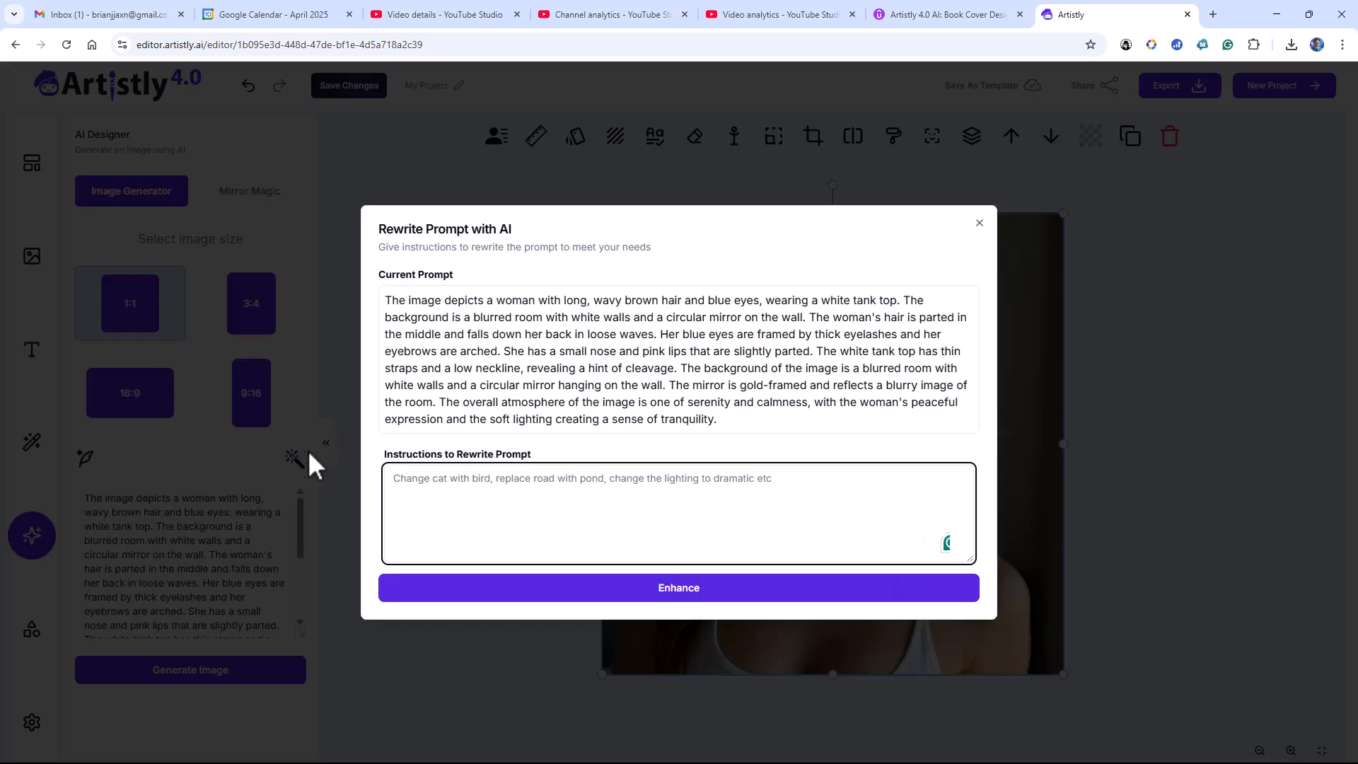
pyautogui.tripleClick(538, 350)
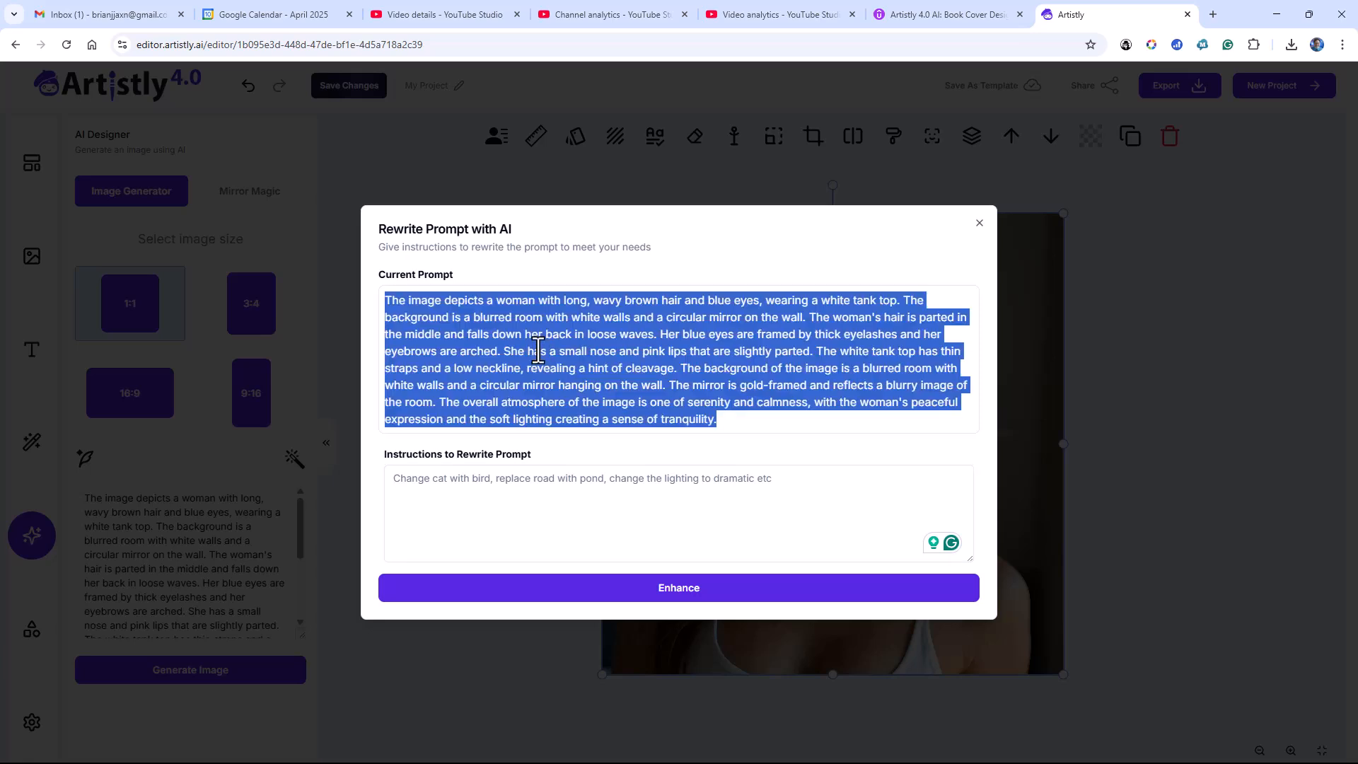
pyautogui.rightClick(538, 350)
pyautogui.click(575, 375)
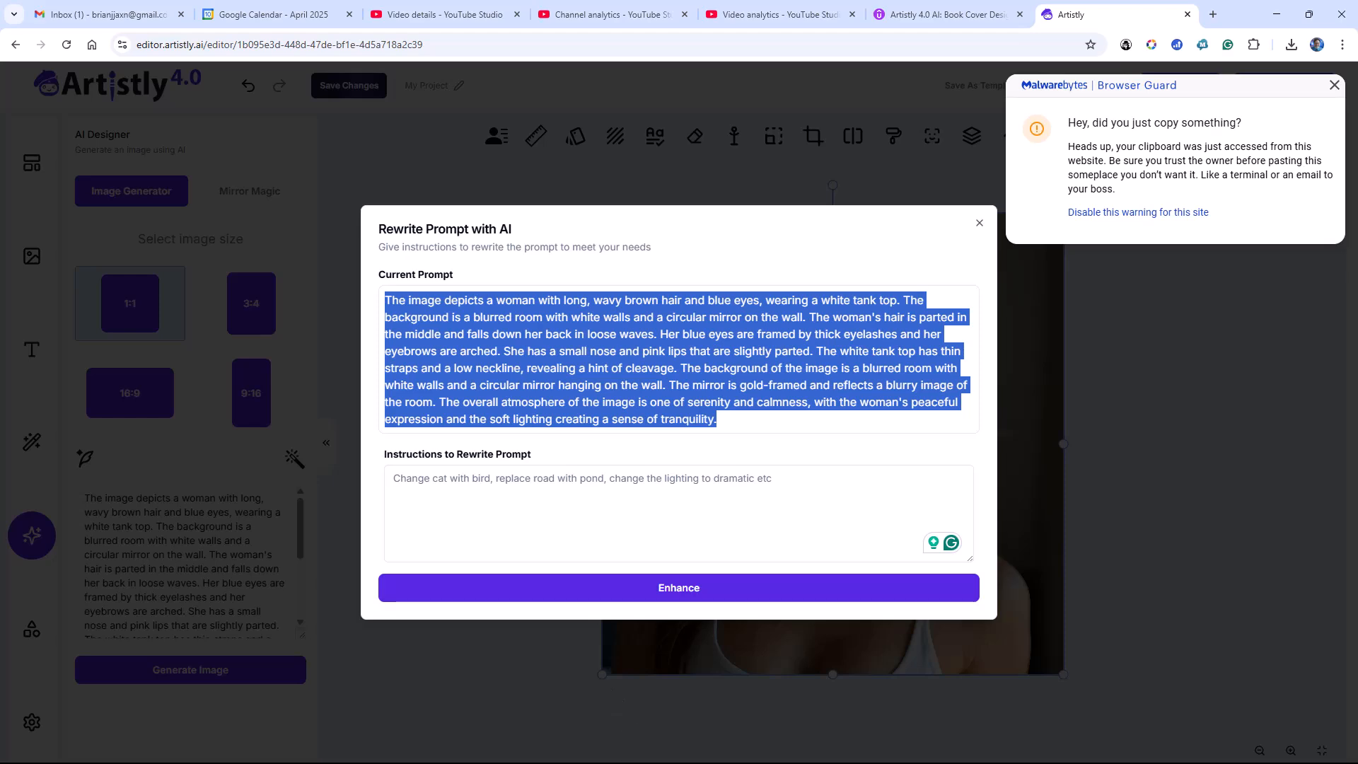
# Switch to the prompts document in Word, add "Anne" under the Character heading, and paste the copied description after it as text only
pyautogui.click(1277, 14)
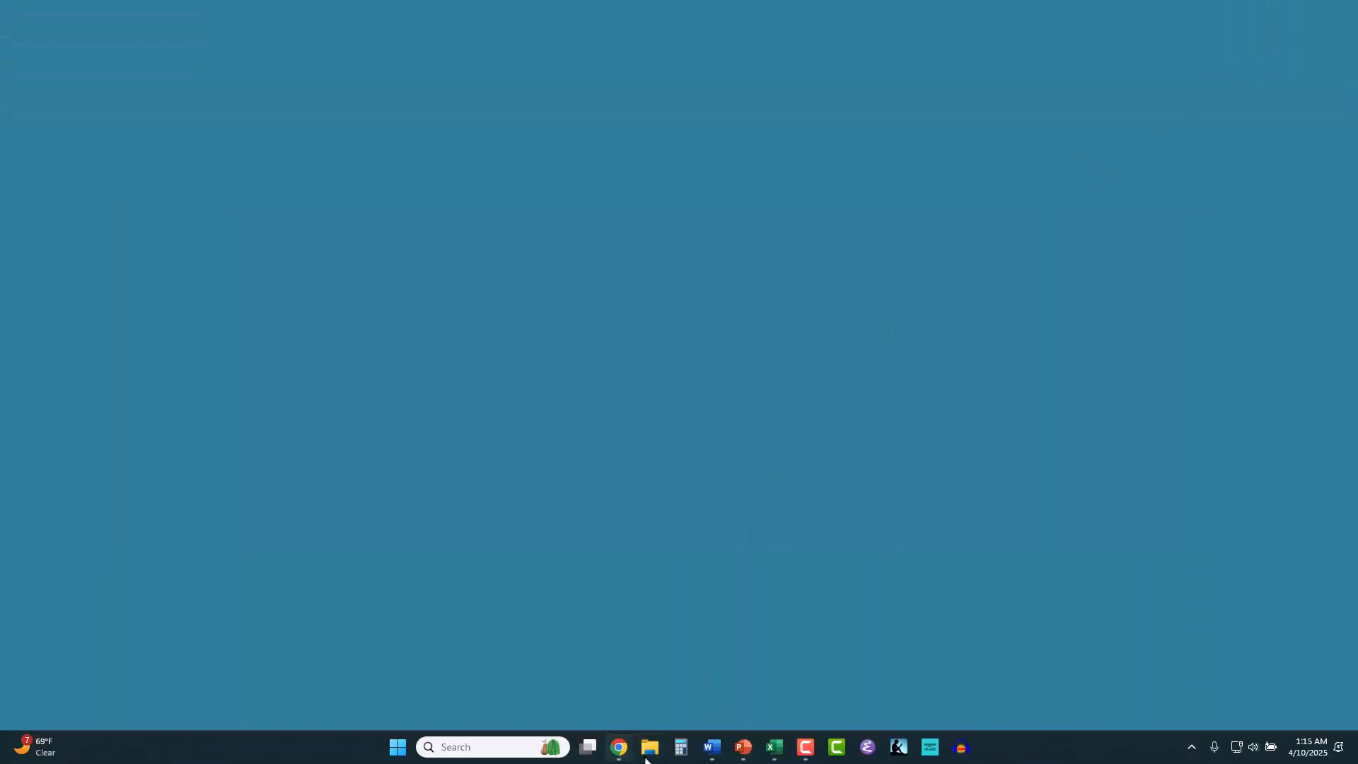
pyautogui.moveTo(714, 754)
pyautogui.click(713, 697)
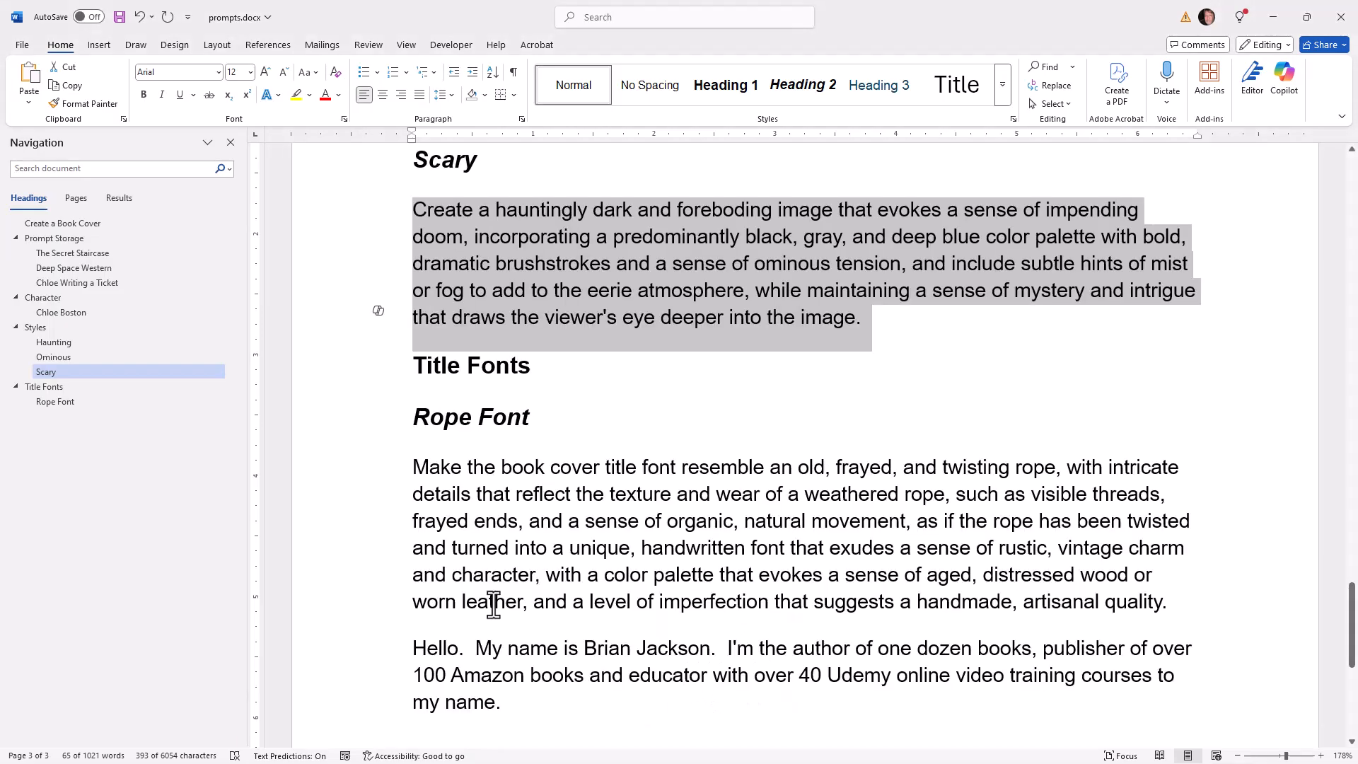
pyautogui.click(69, 300)
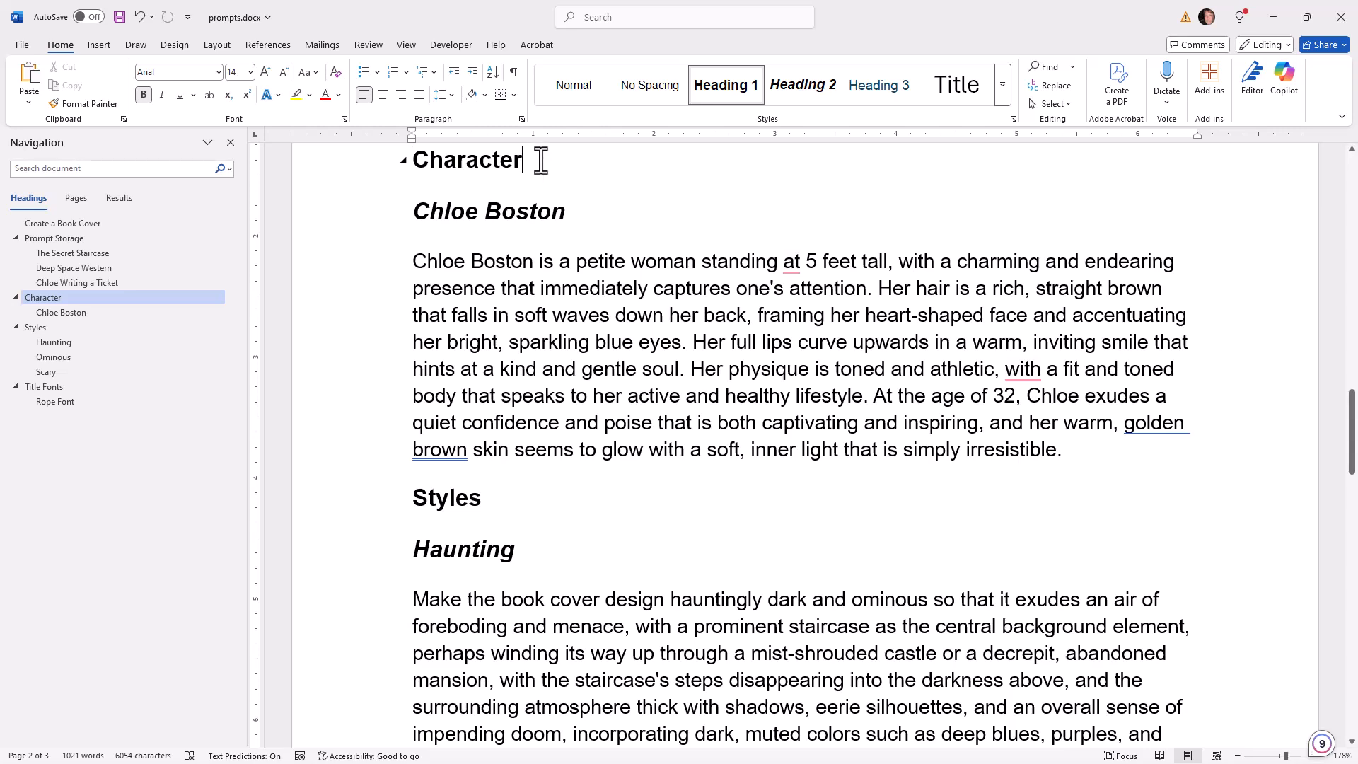
pyautogui.press('Return')
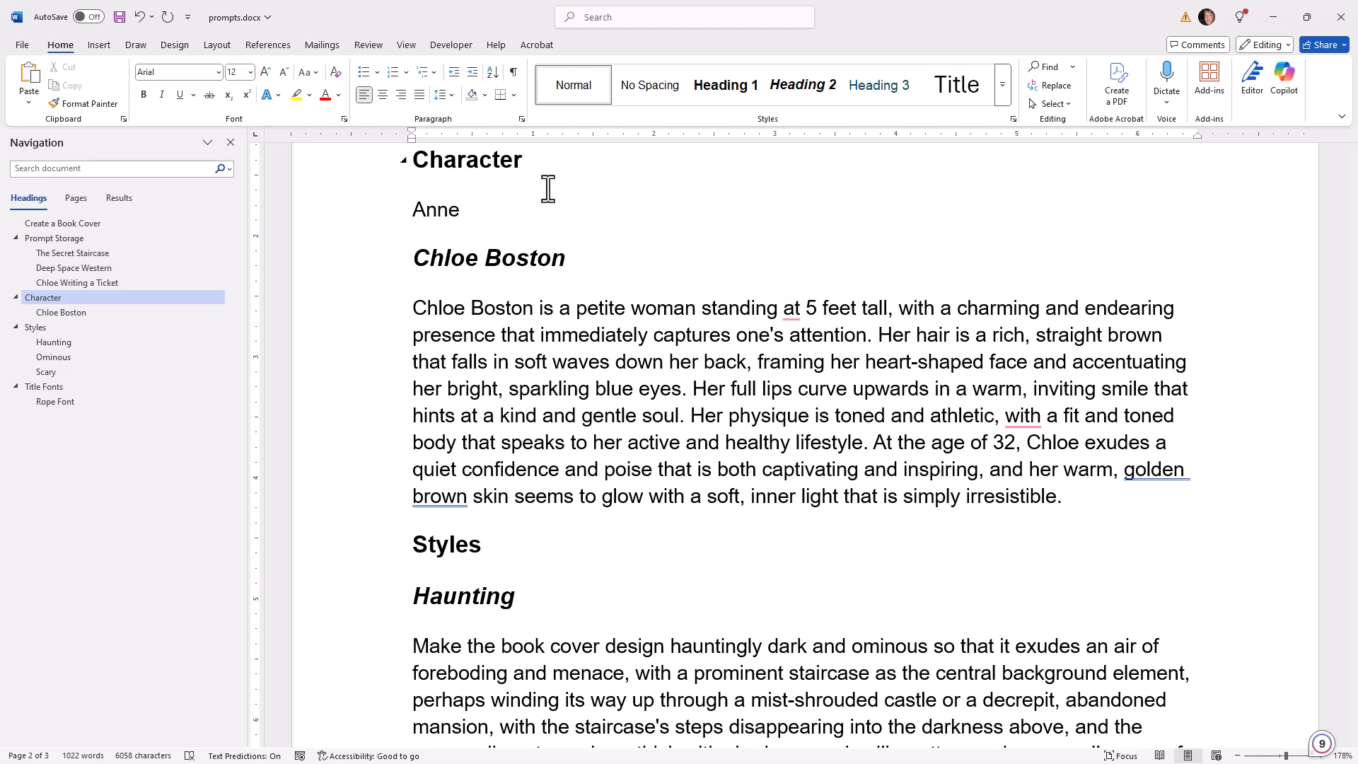
pyautogui.rightClick(498, 205)
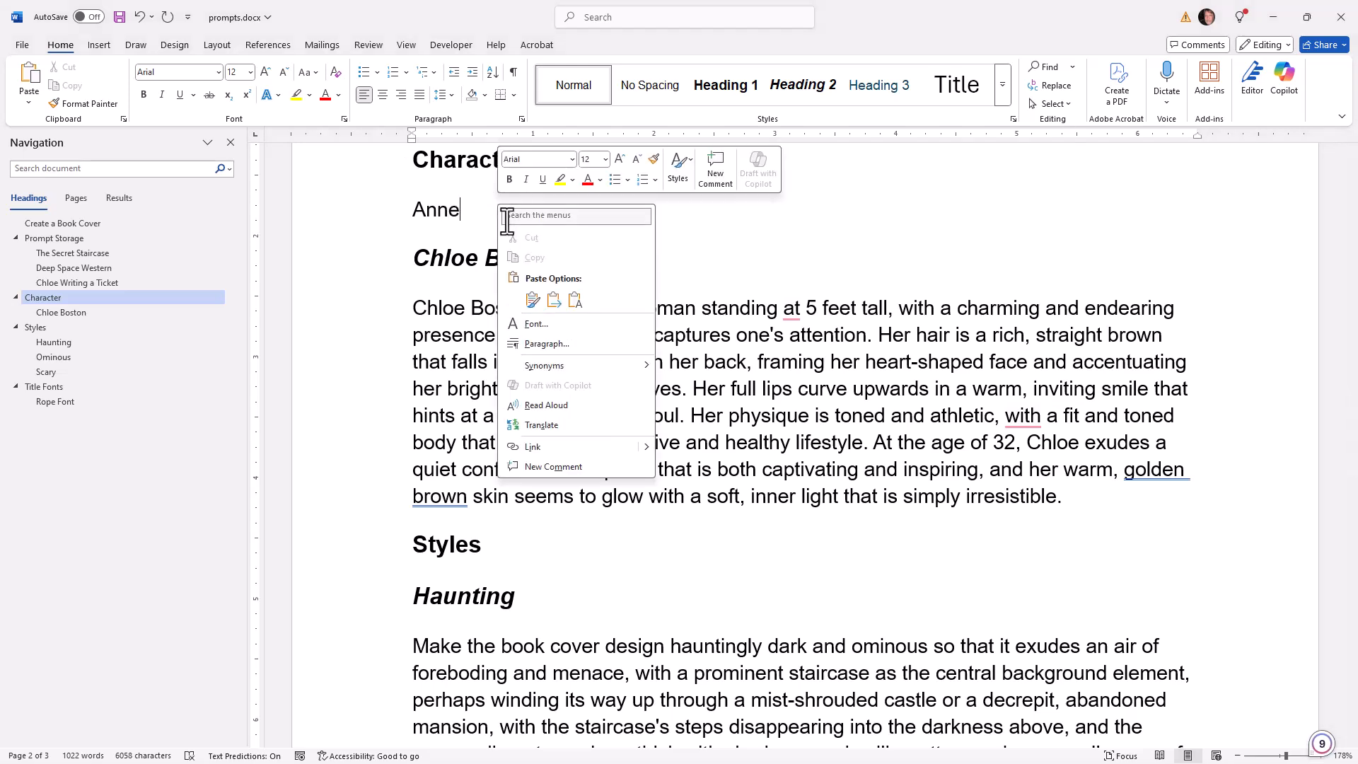
pyautogui.click(576, 303)
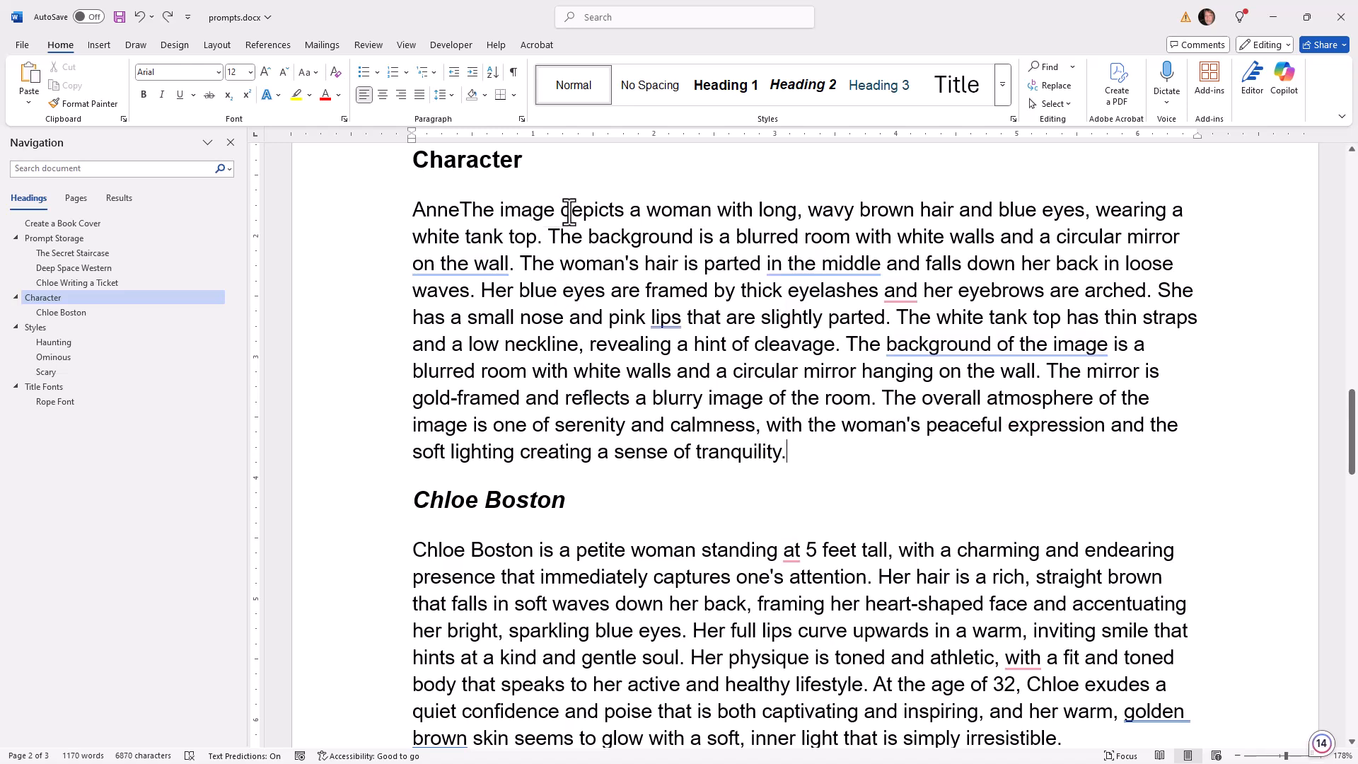
# Replace "The image depicts" in the pasted description with "is" so it begins "Anne is a woman"
pyautogui.moveTo(623, 210); pyautogui.dragTo(489, 210)
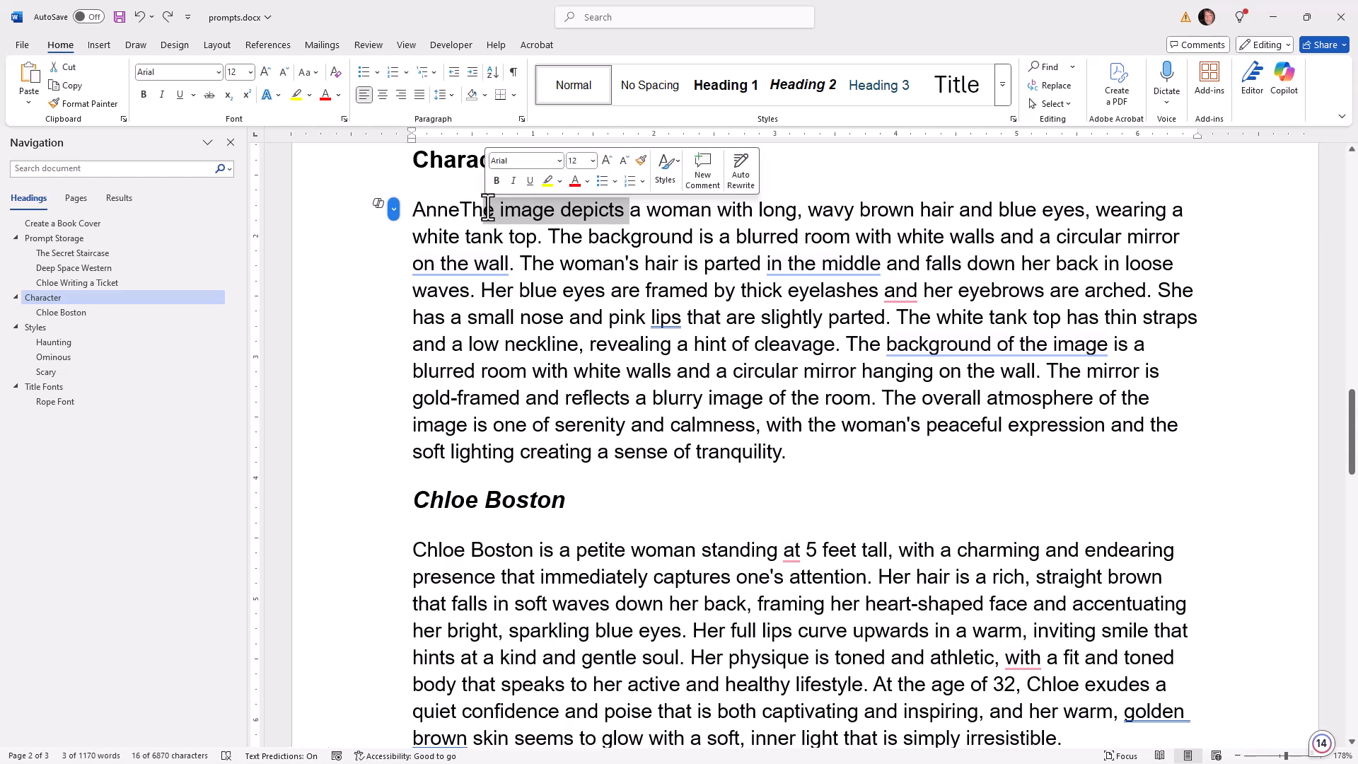
pyautogui.press('BackSpace')
pyautogui.press('BackSpace')
pyautogui.press('BackSpace')
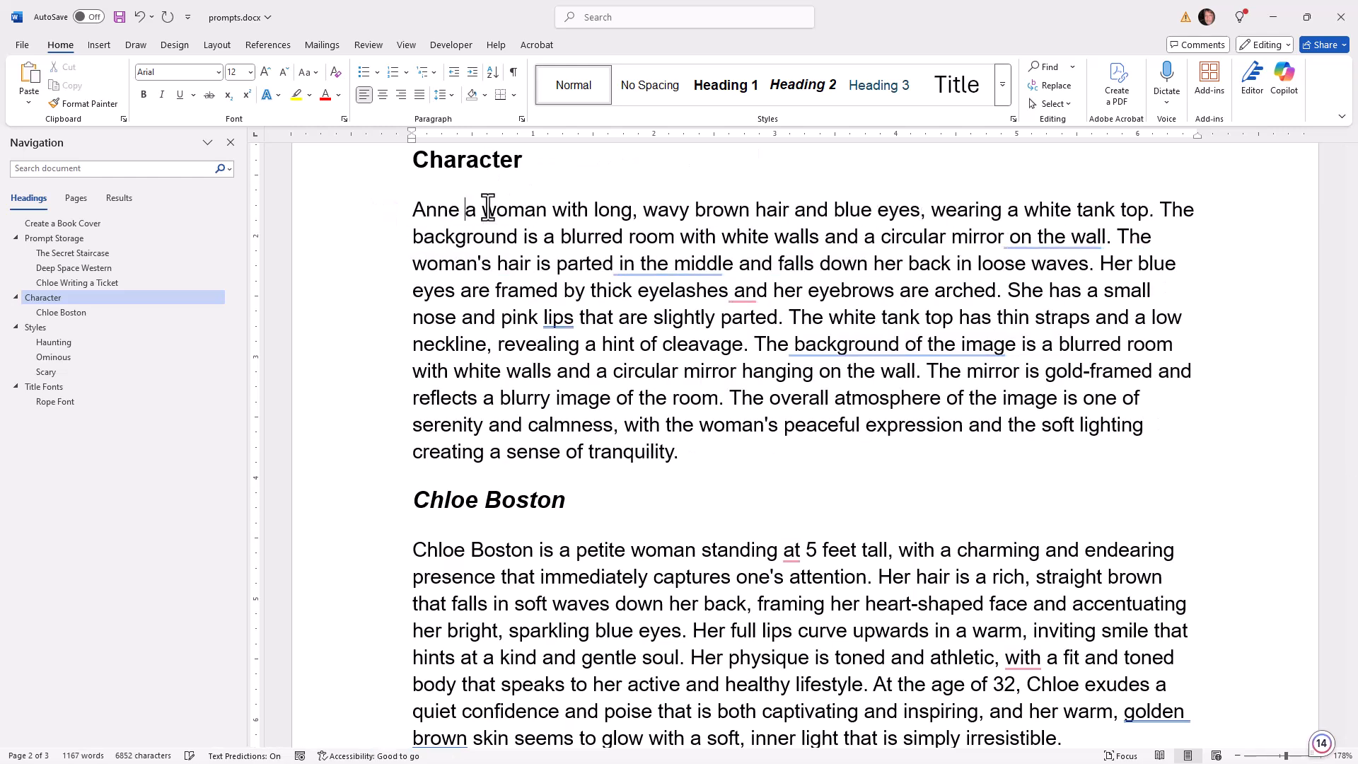
pyautogui.write('is')
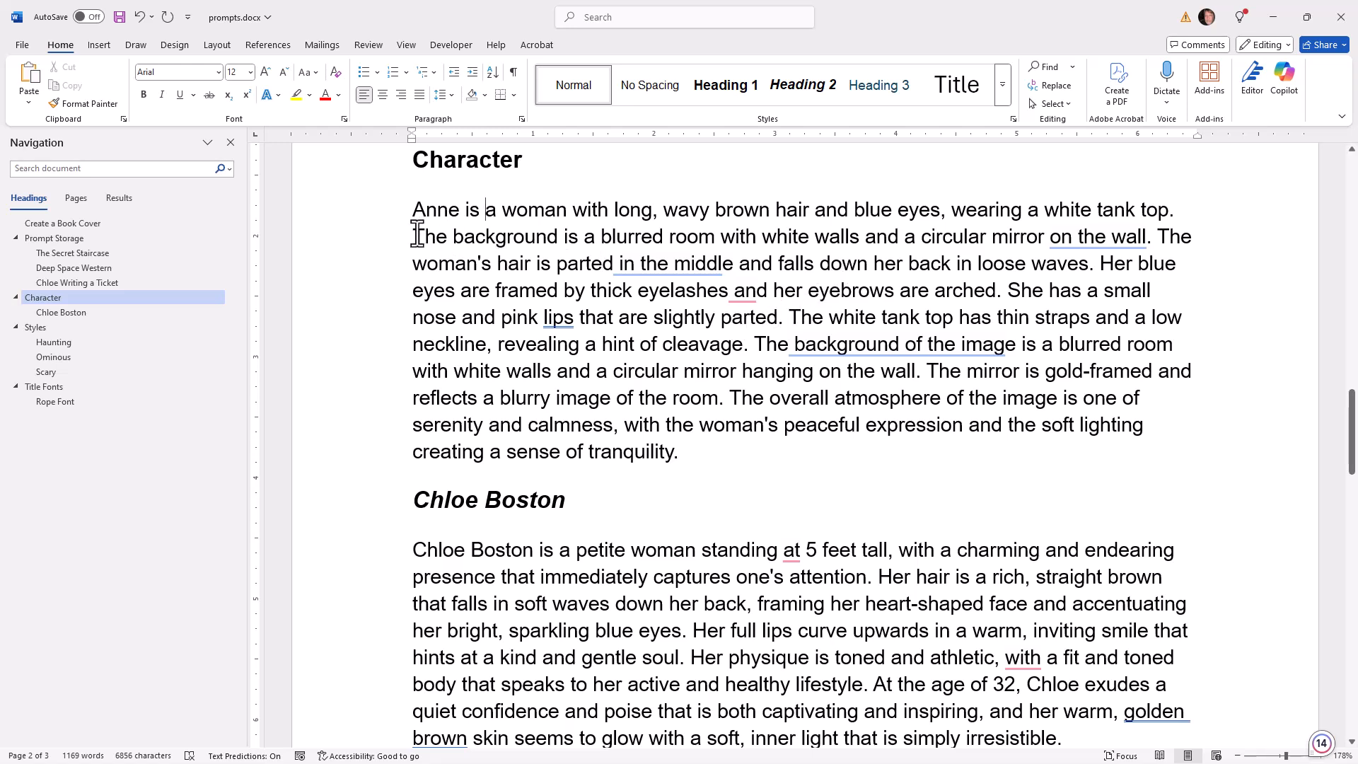
# Delete the first background sentence and the sentences from the tank top's thin straps through the mirror's reflection in Anne's description
pyautogui.moveTo(416, 236); pyautogui.dragTo(1155, 236)
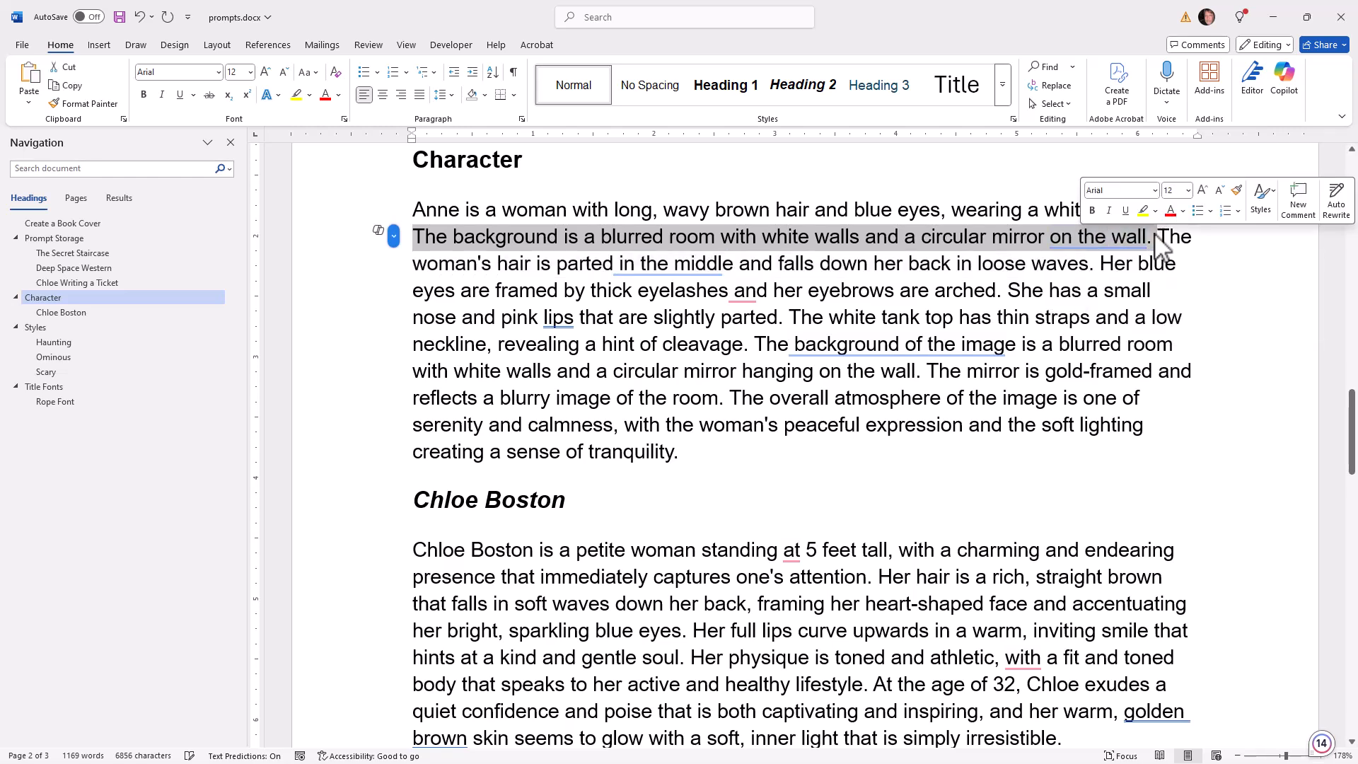
pyautogui.press('Delete')
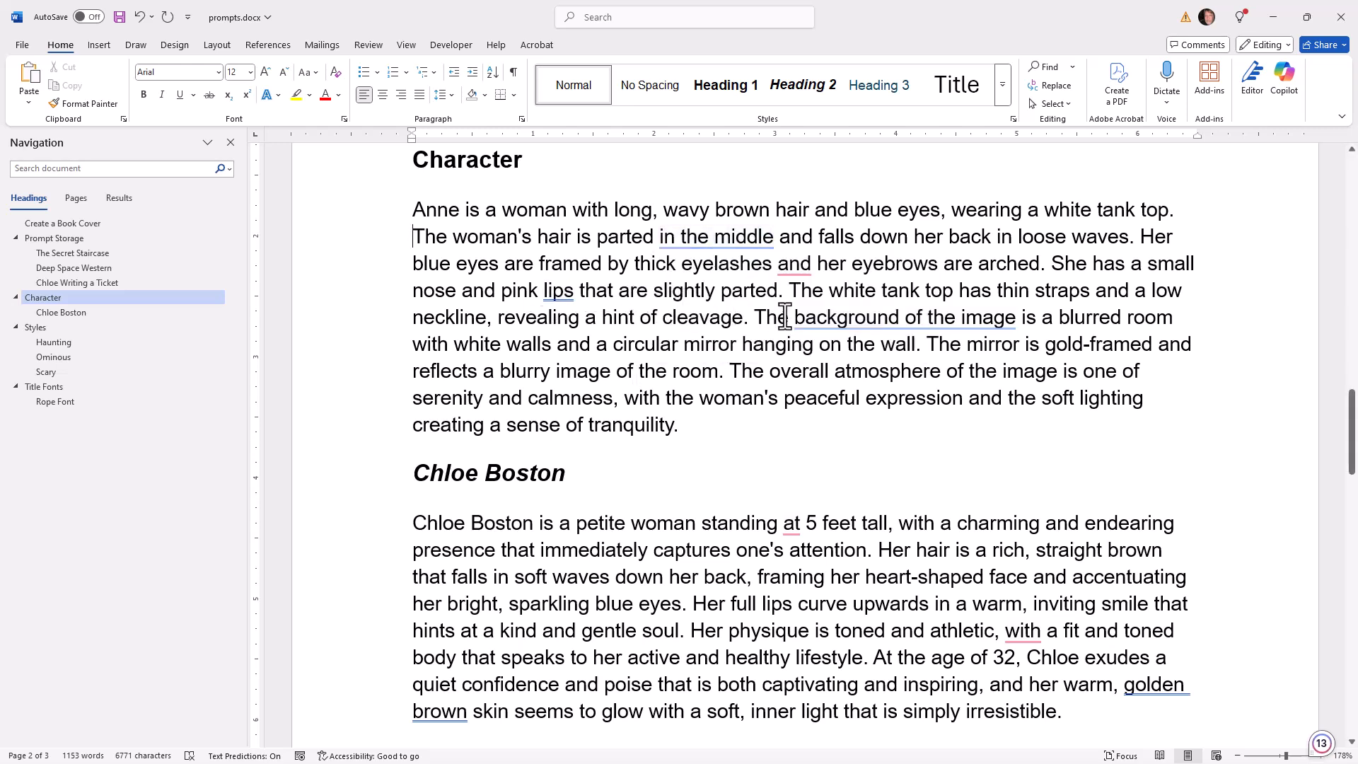
pyautogui.moveTo(791, 292); pyautogui.dragTo(804, 301)
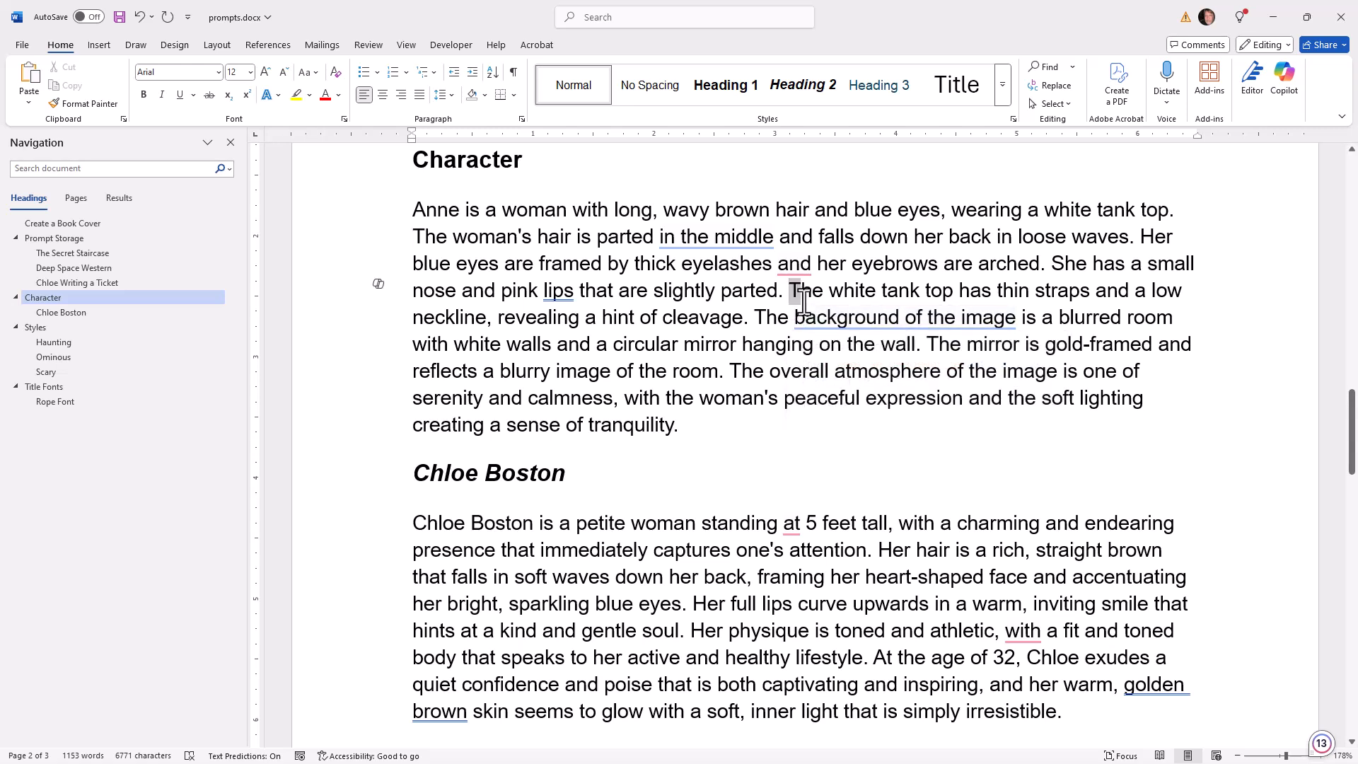
pyautogui.moveTo(807, 315); pyautogui.dragTo(826, 373)
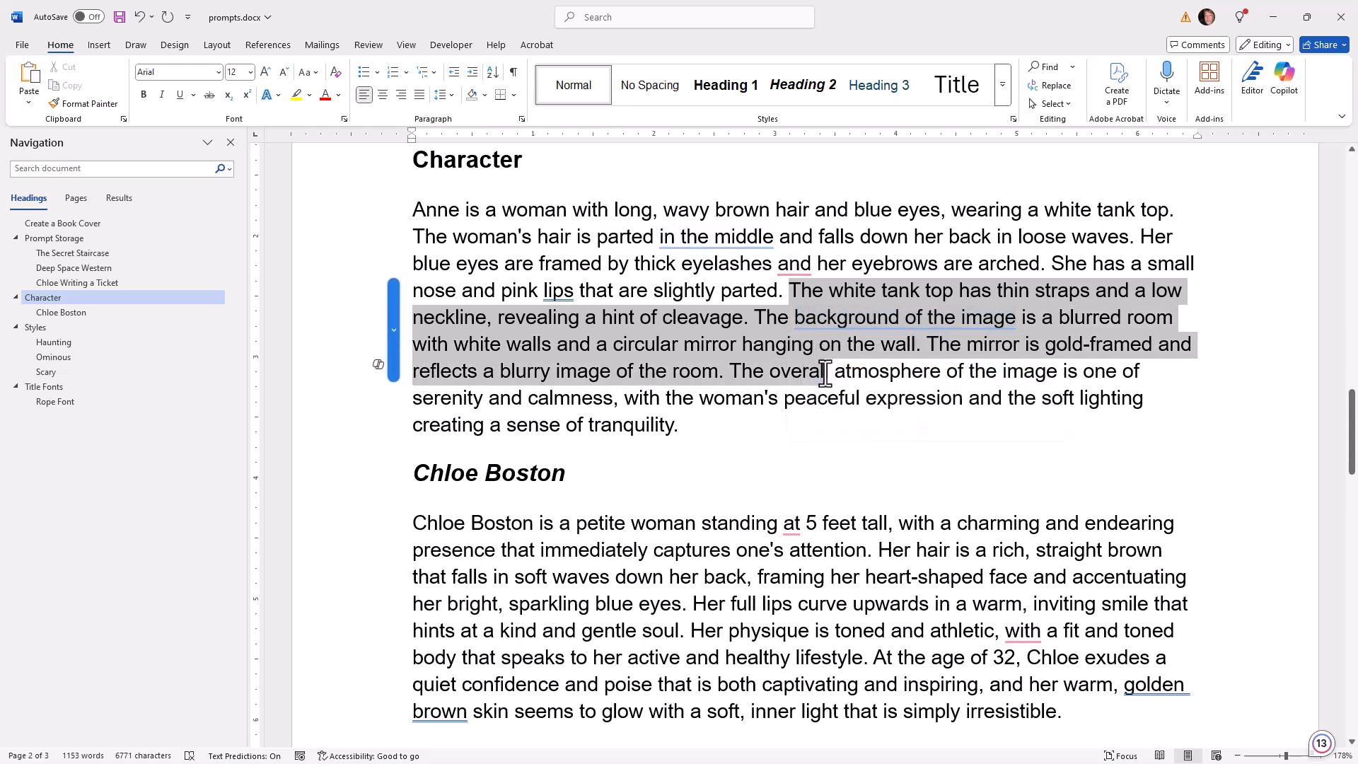
pyautogui.moveTo(823, 374); pyautogui.dragTo(735, 377)
pyautogui.press('Delete')
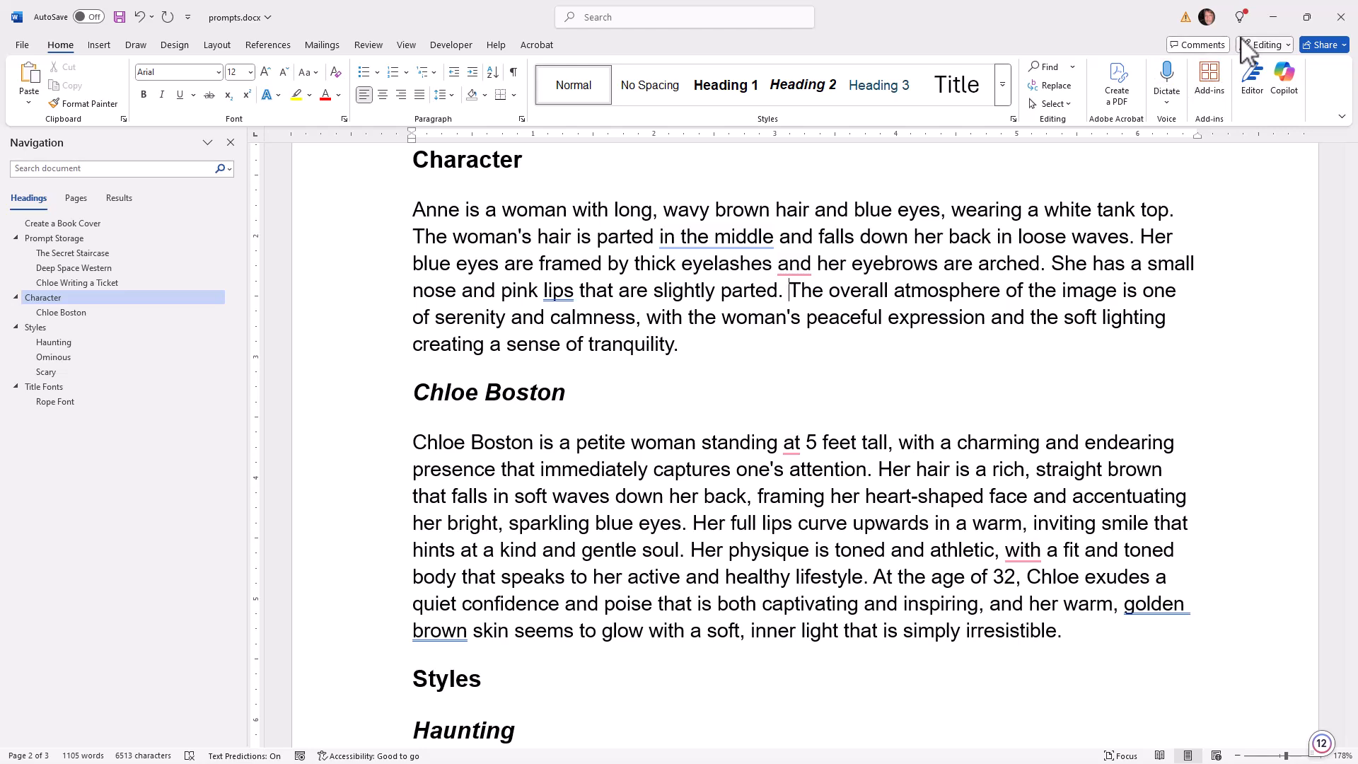
# Switch back to Artistly in Chrome and close the Rewrite Prompt with AI dialog
pyautogui.click(1272, 17)
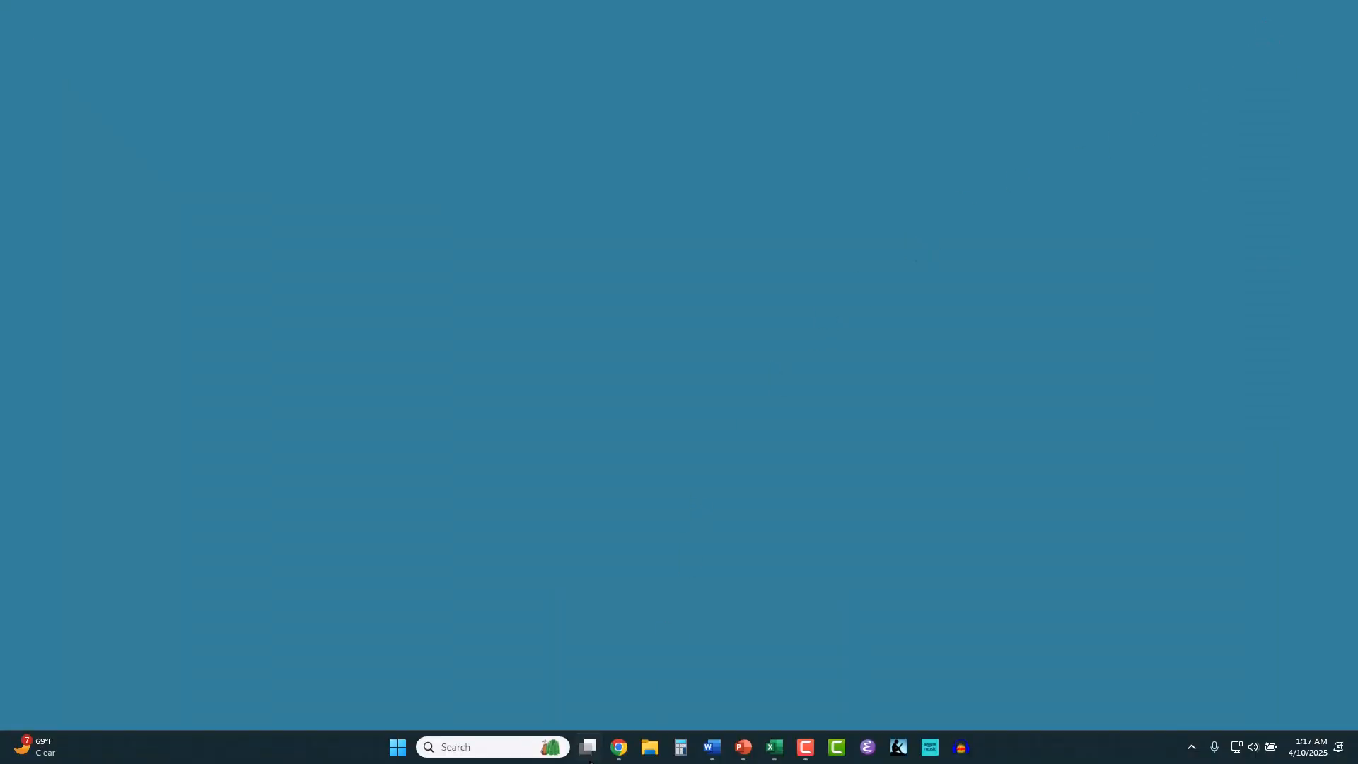
pyautogui.moveTo(617, 754)
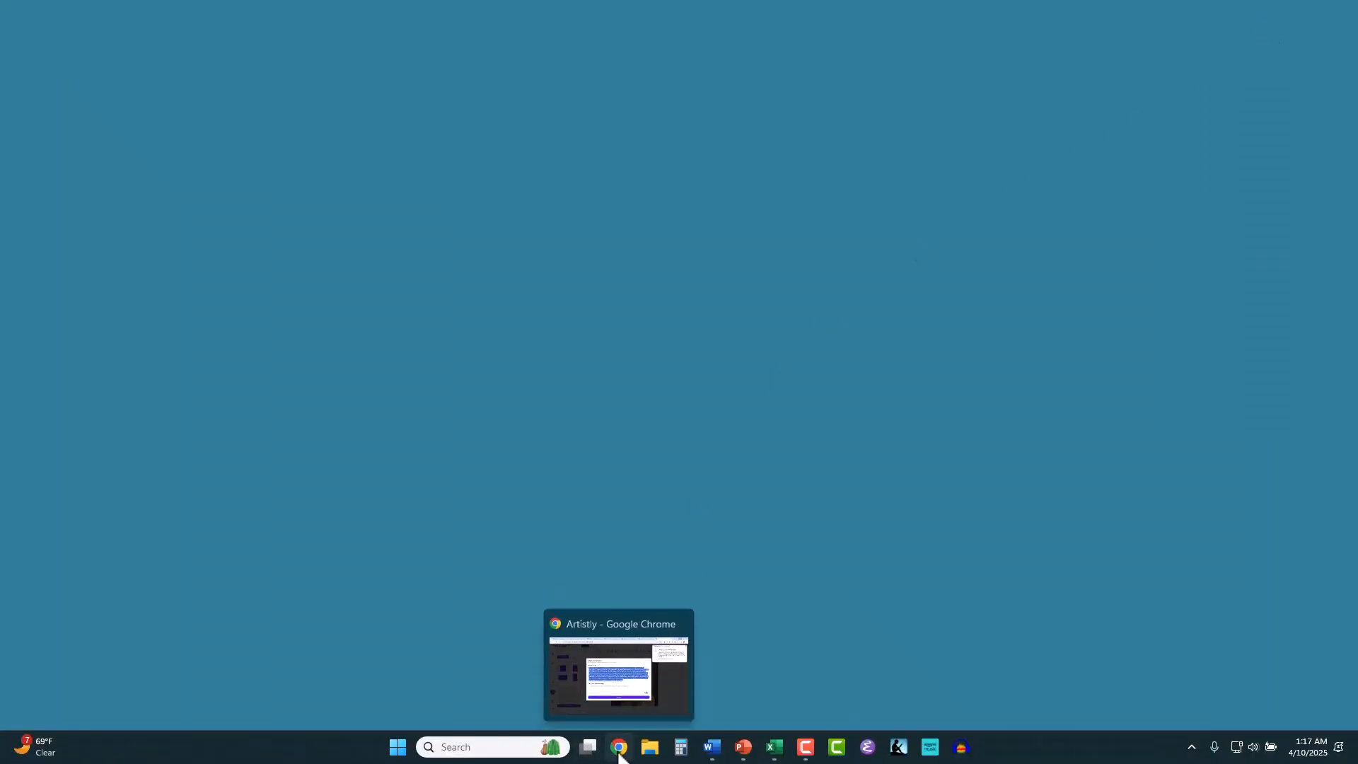
pyautogui.click(623, 684)
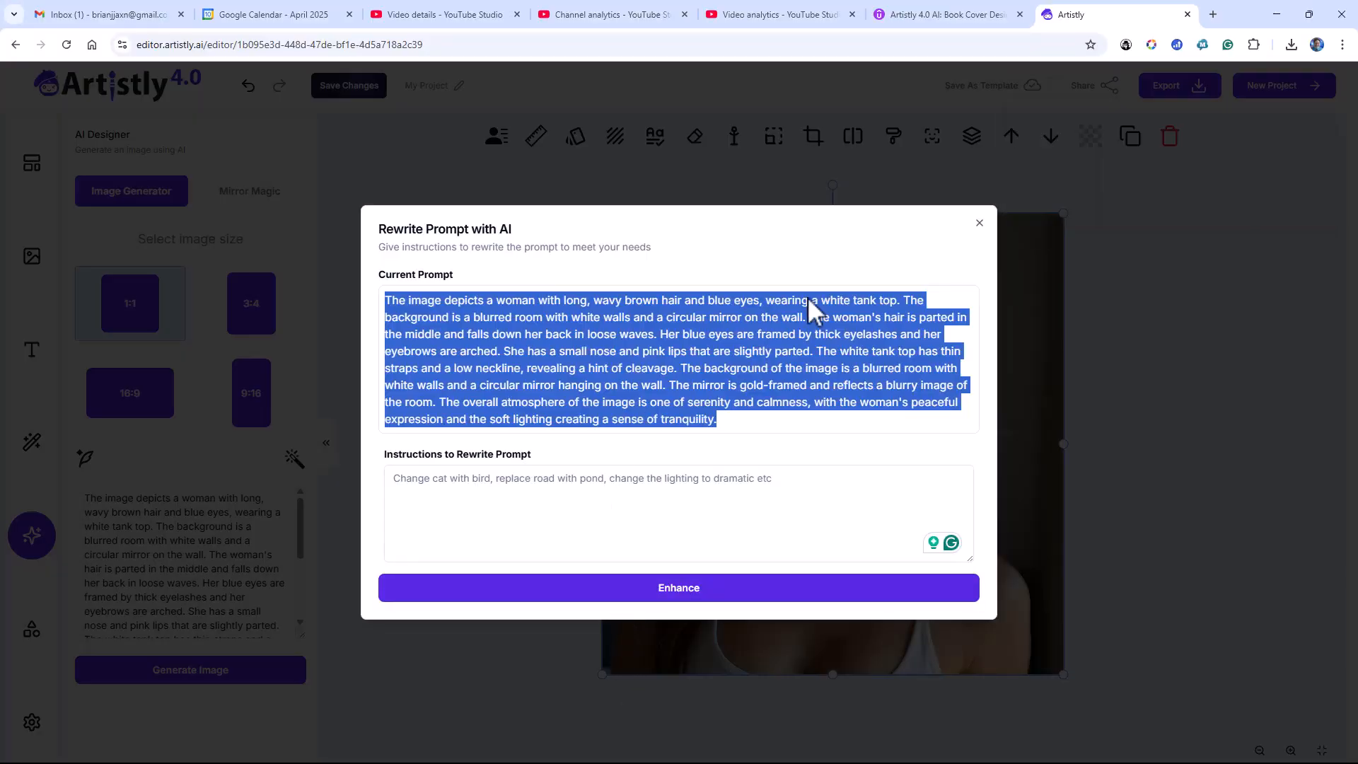
pyautogui.click(977, 223)
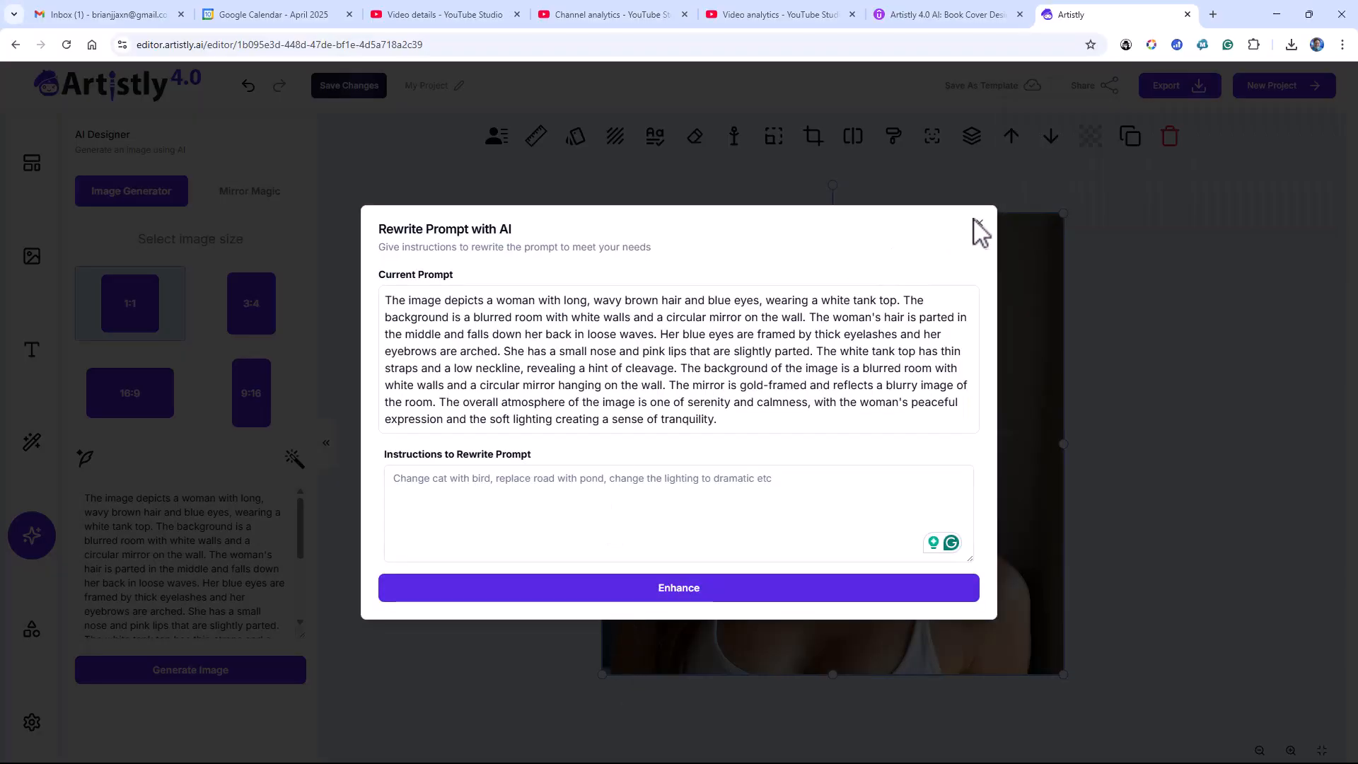
pyautogui.click(977, 223)
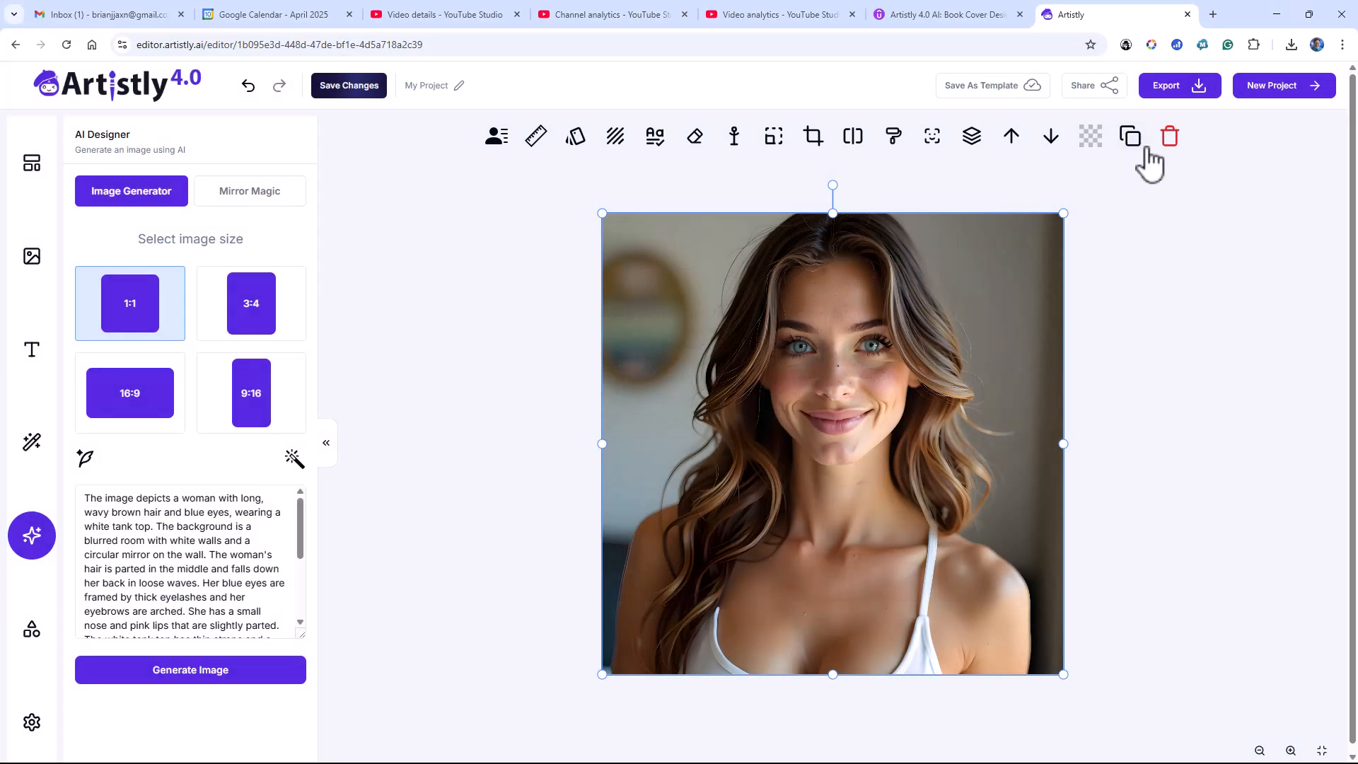
# Save the current project's changes and create a new project with a custom size of 1500 × 2400
pyautogui.click(1253, 101)
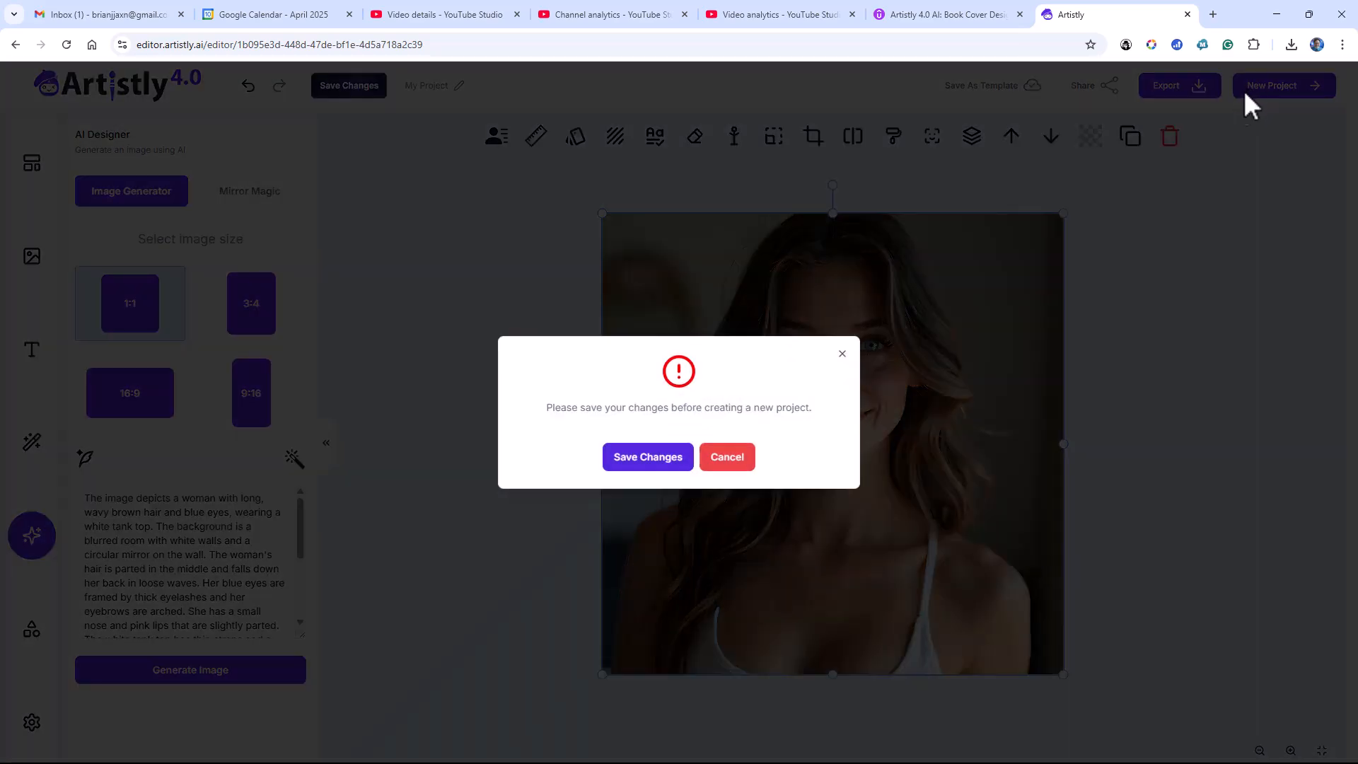
pyautogui.click(665, 456)
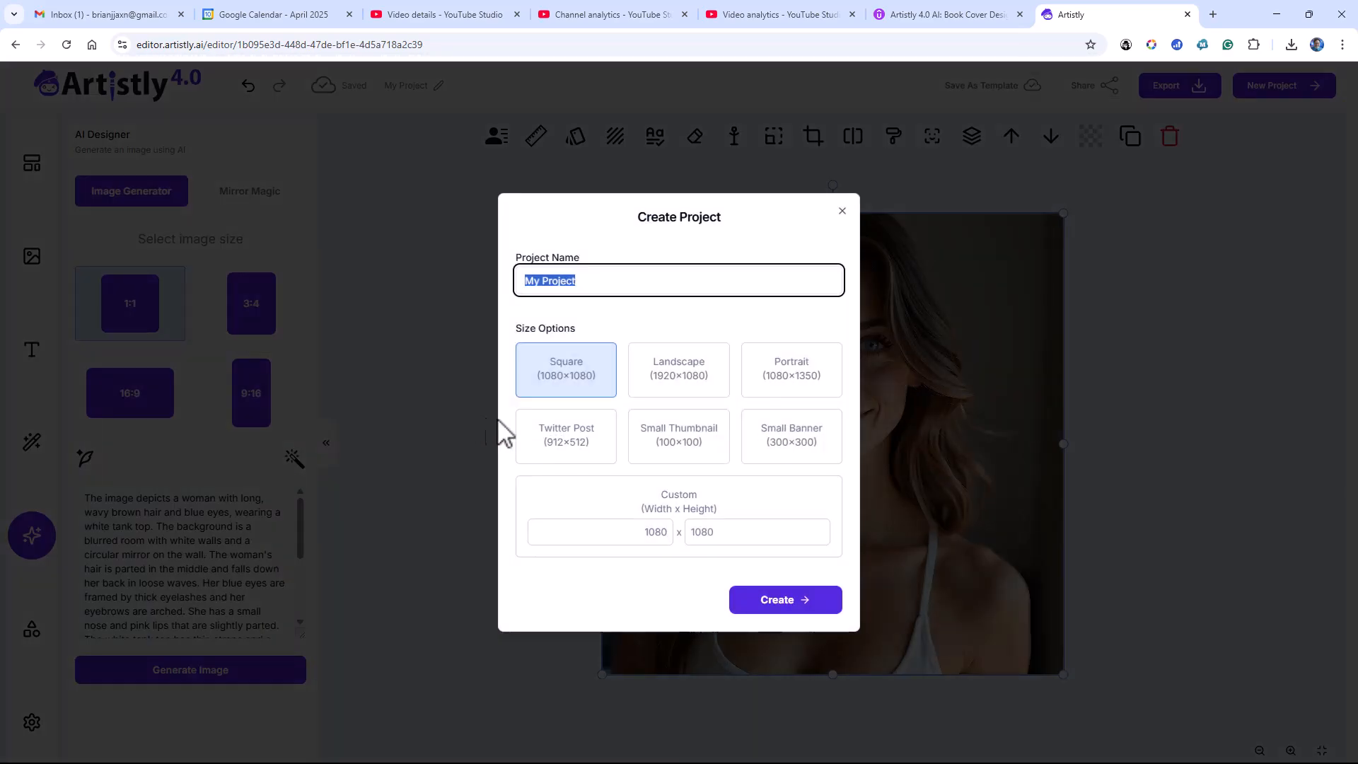
pyautogui.click(654, 535)
pyautogui.doubleClick(654, 536)
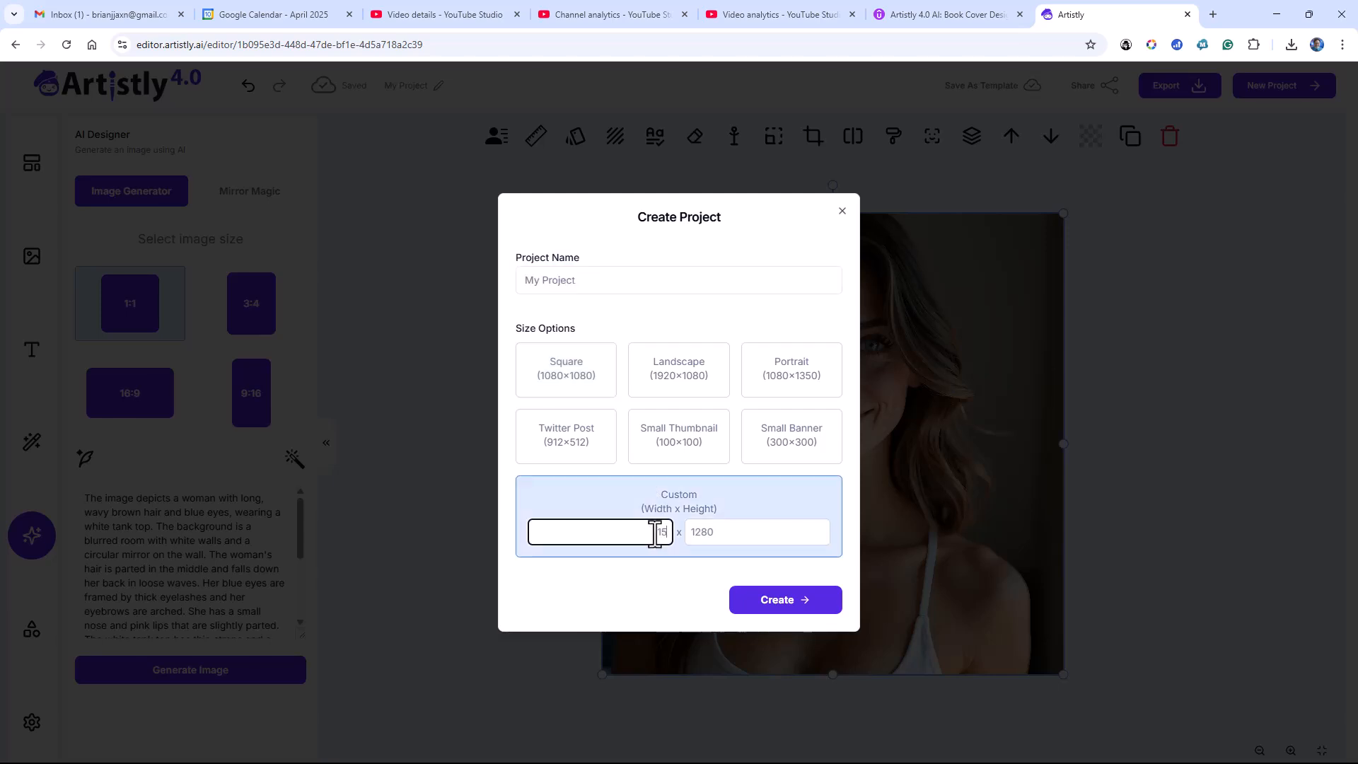
pyautogui.write('1500')
pyautogui.press('Tab')
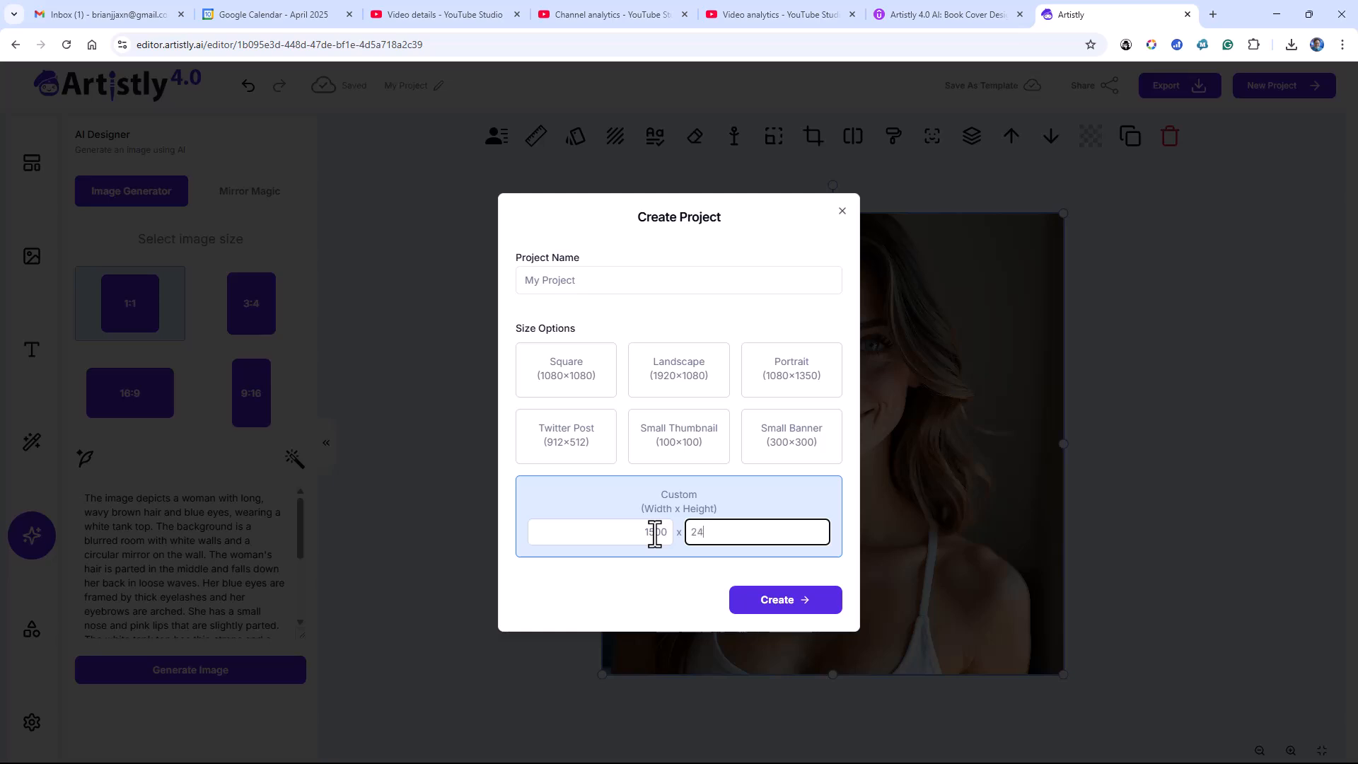
pyautogui.write('2400')
pyautogui.click(752, 600)
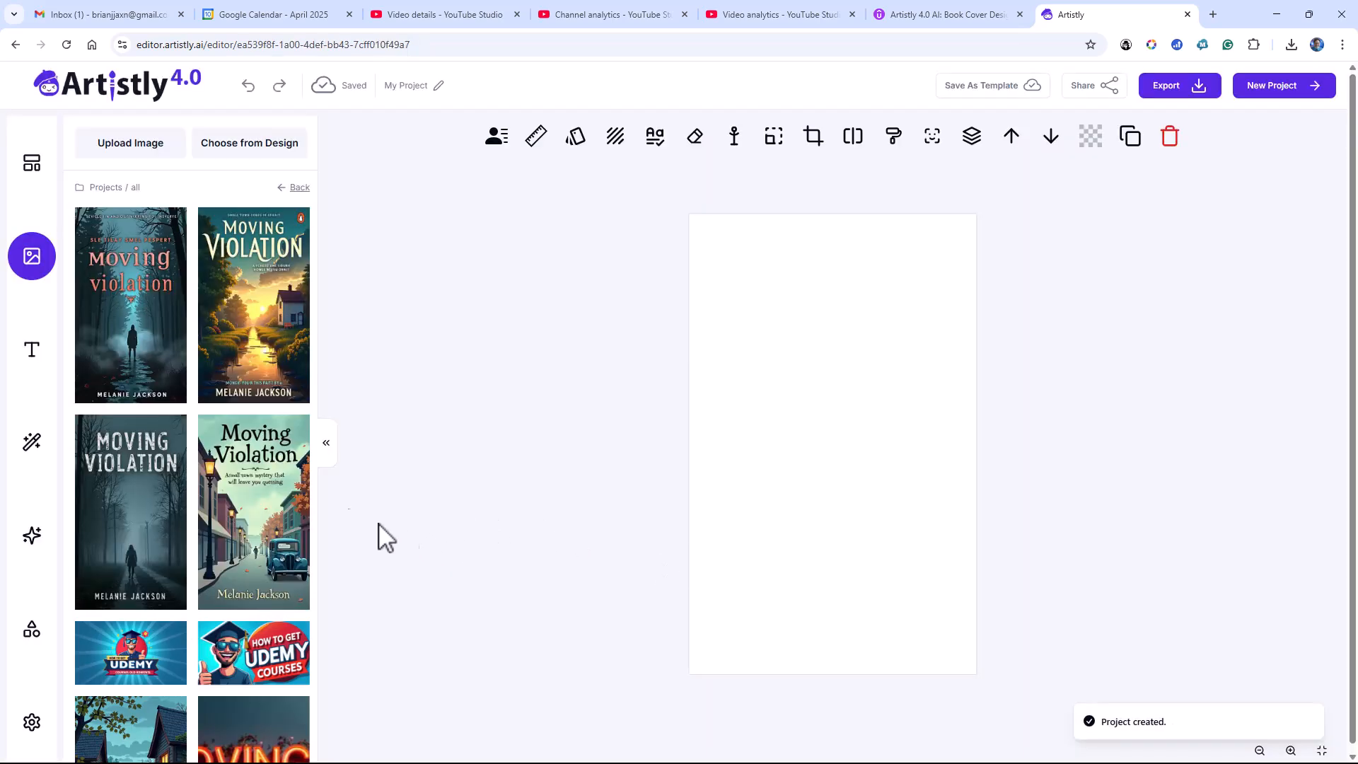
# Start an AI image prompt reading "Create a book cover for a book titled "She's All That" by" followed by the author's full name
pyautogui.click(32, 539)
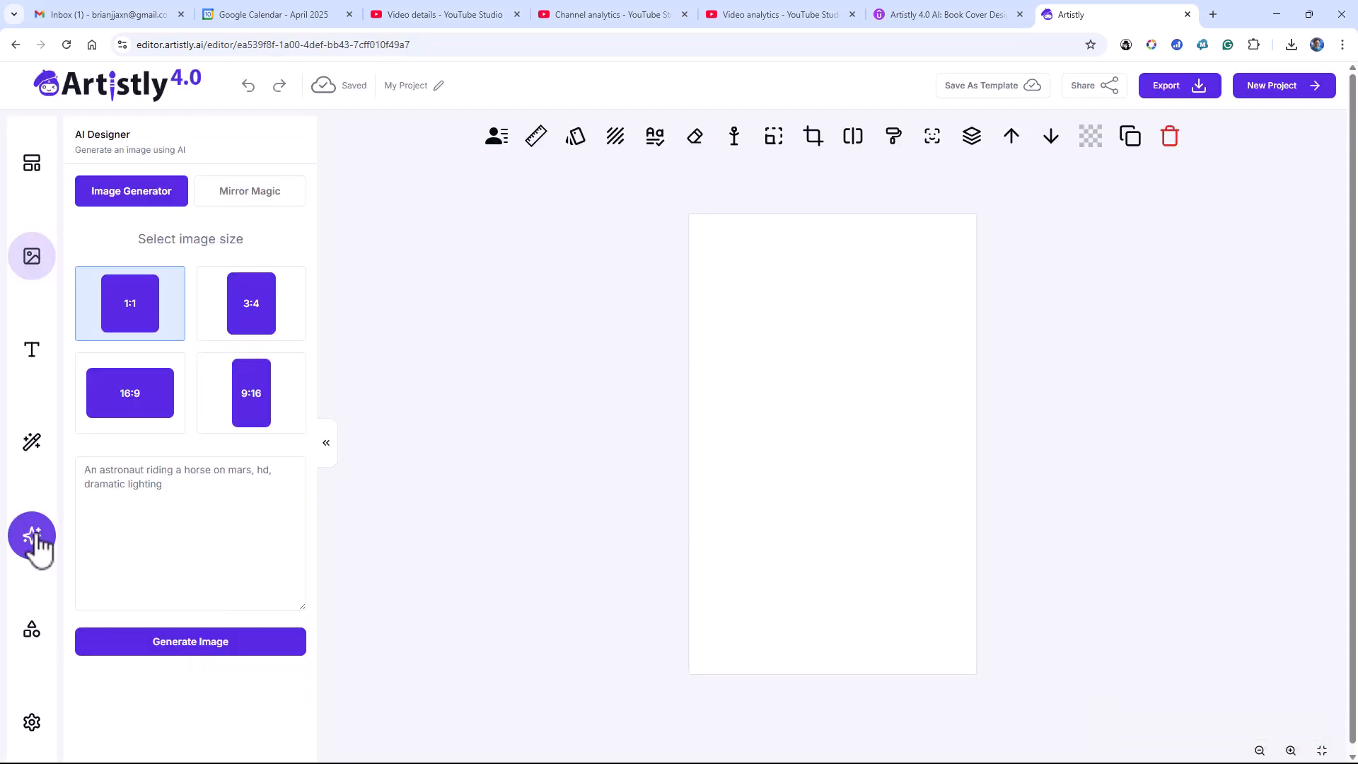
pyautogui.click(166, 473)
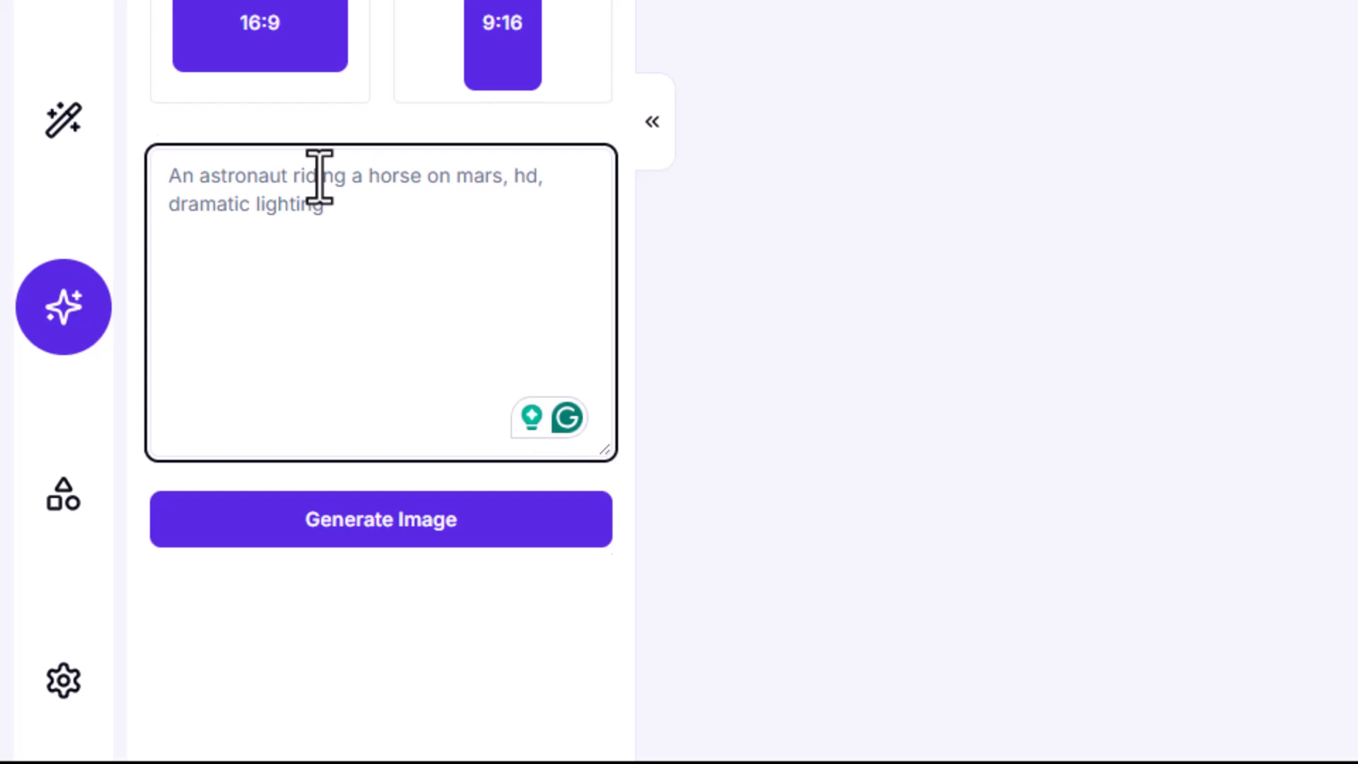
pyautogui.write('Create a')
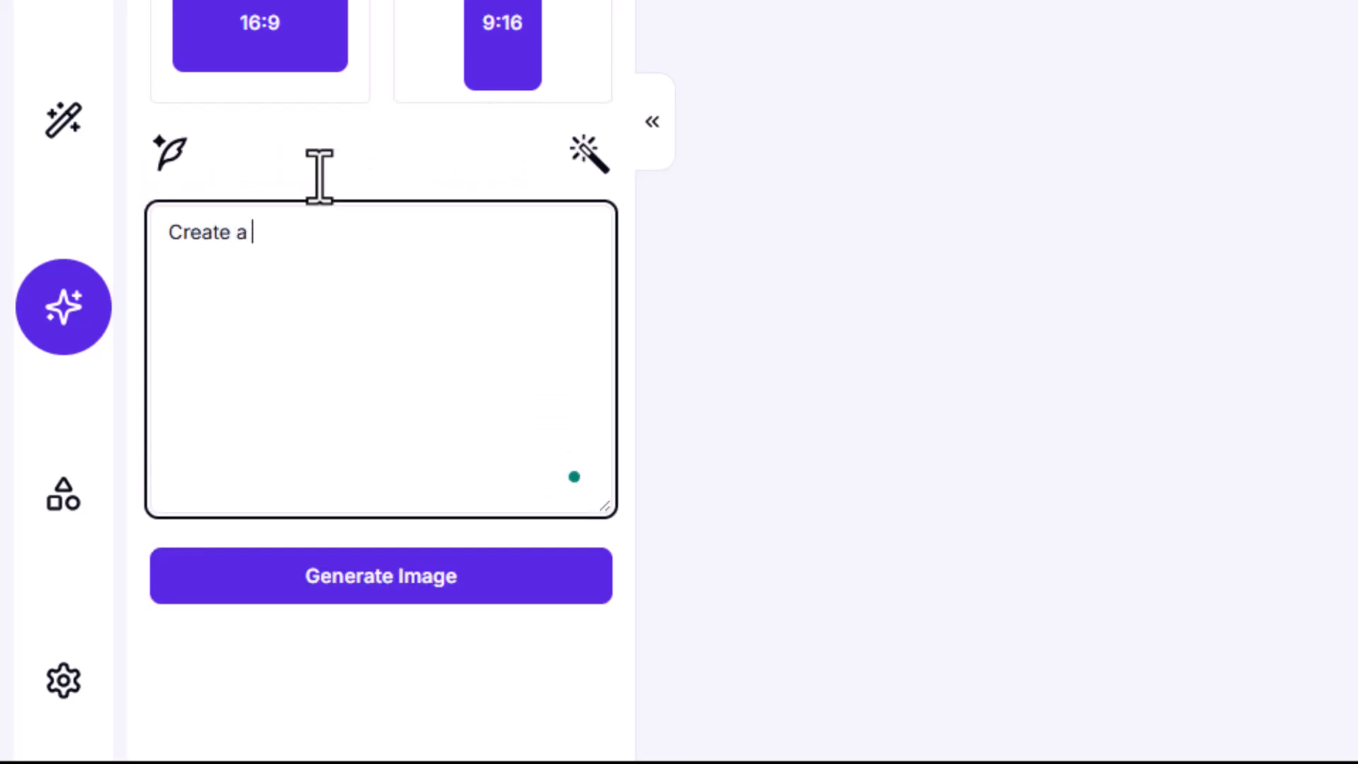
pyautogui.write(' book cove')
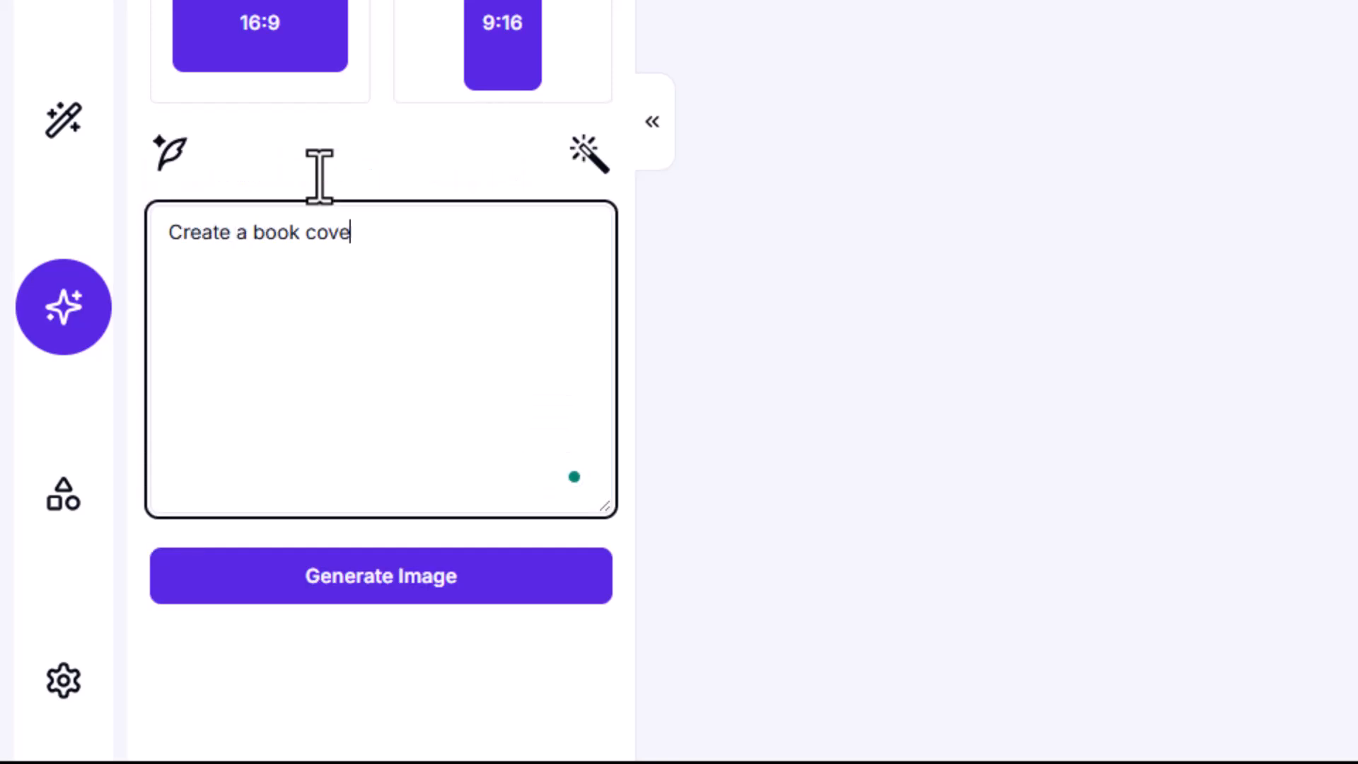
pyautogui.write('r for a book titled "She')
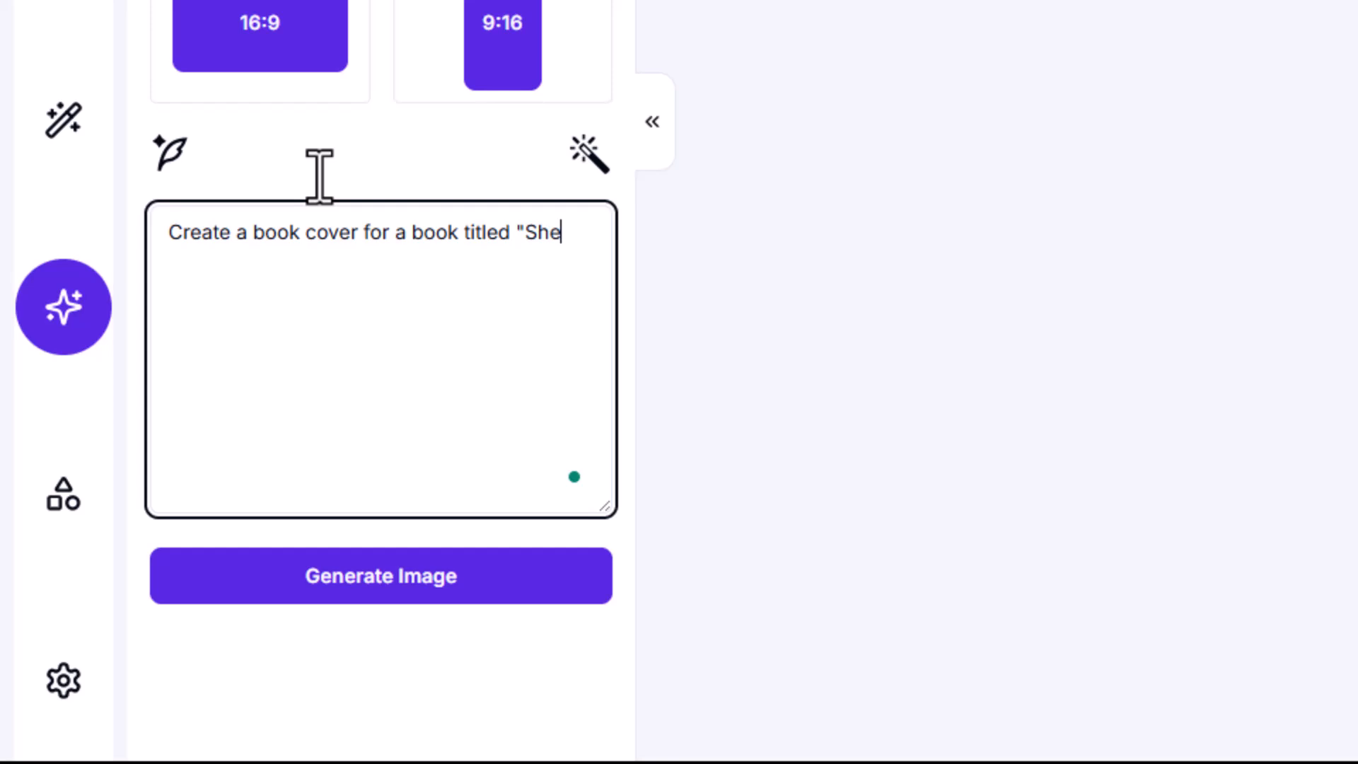
pyautogui.write('That')
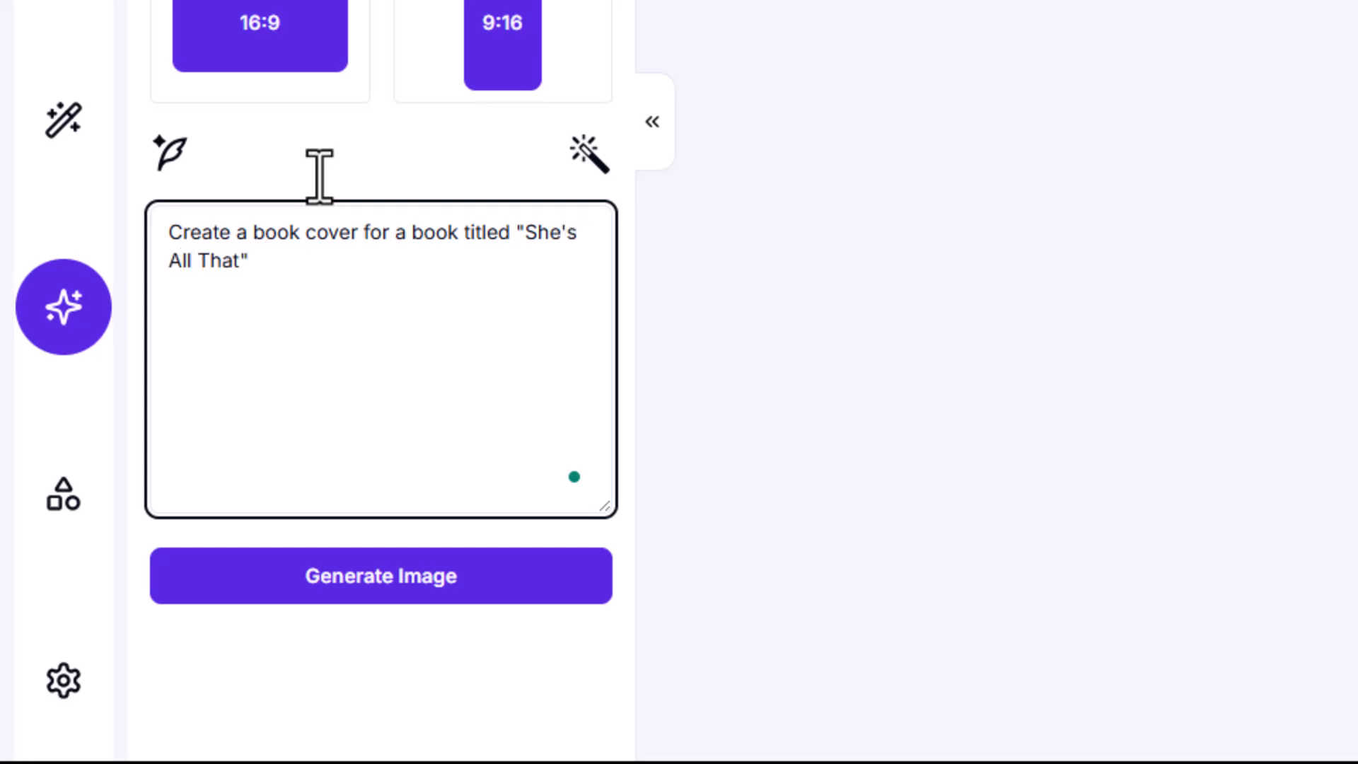
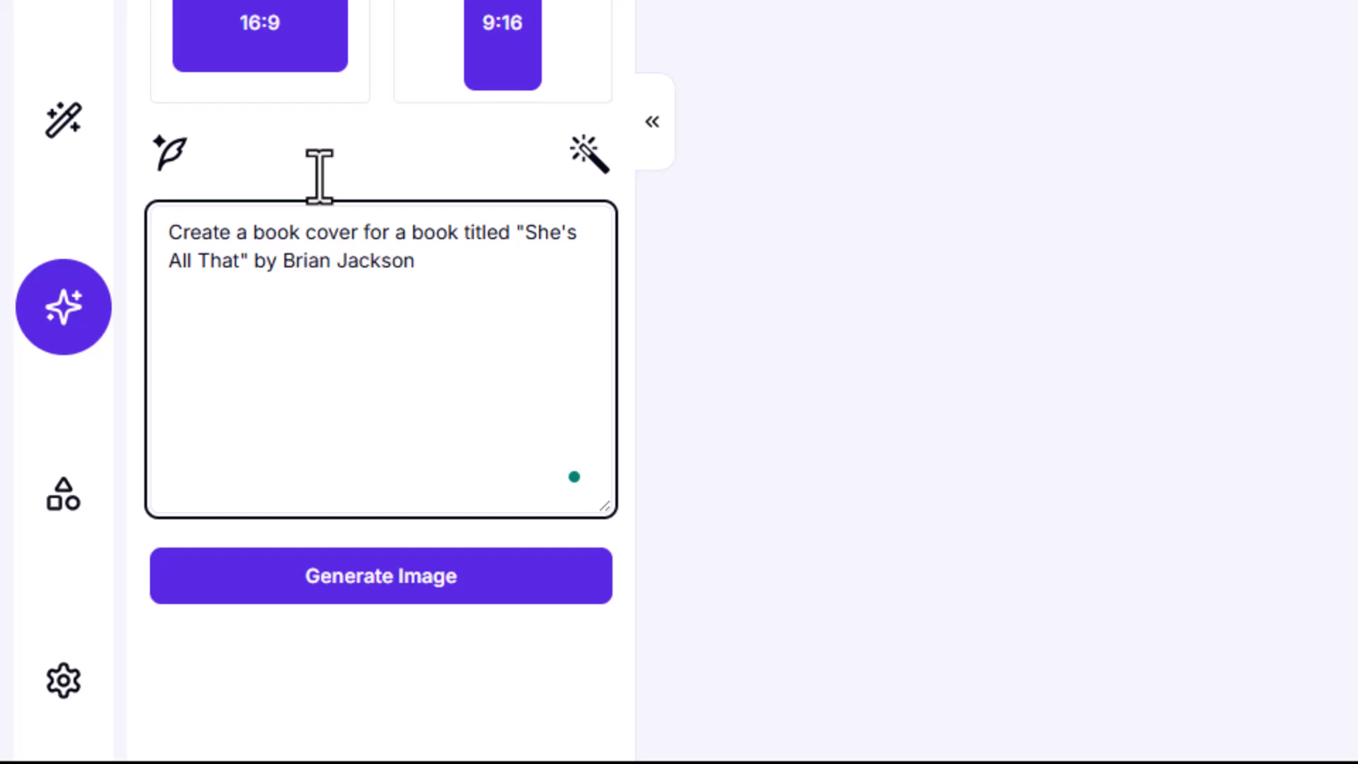
pyautogui.write(' featuring ')
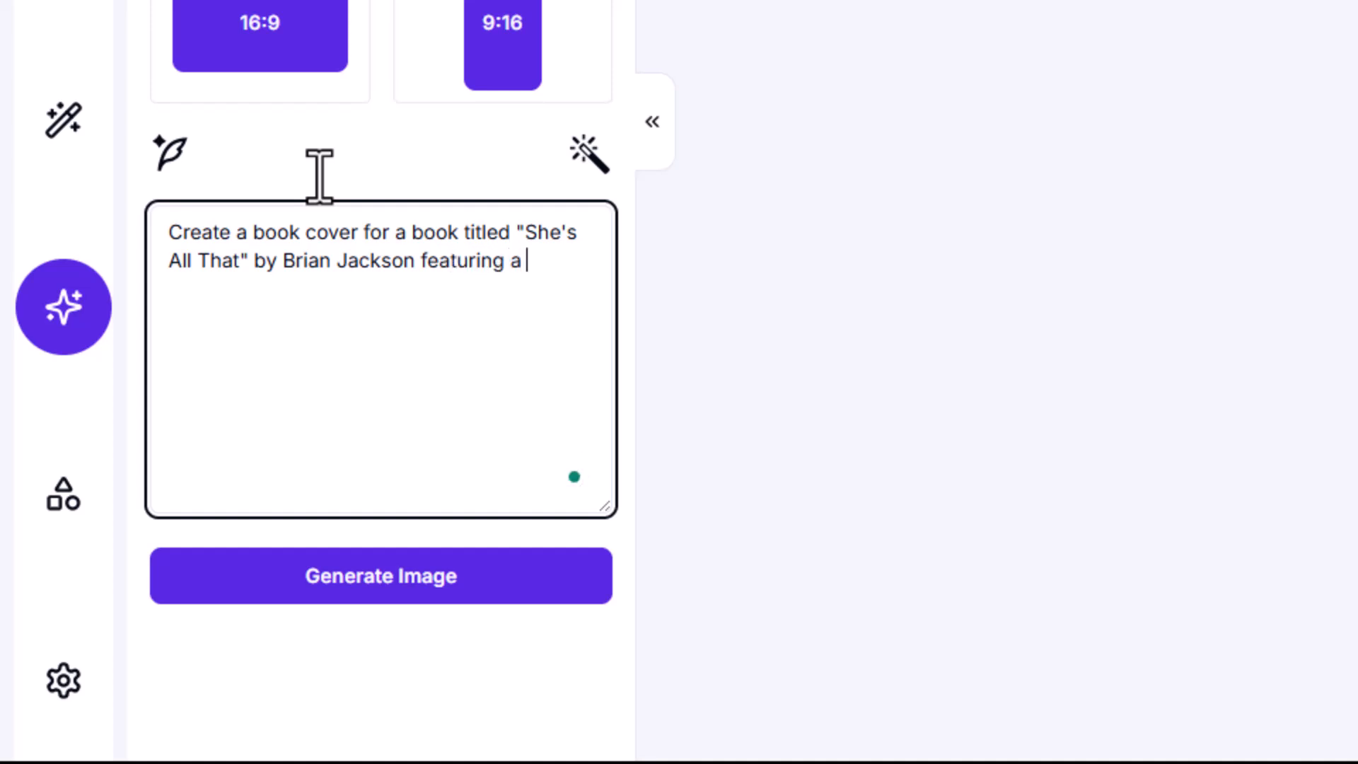
pyautogui.write('a woman naame')
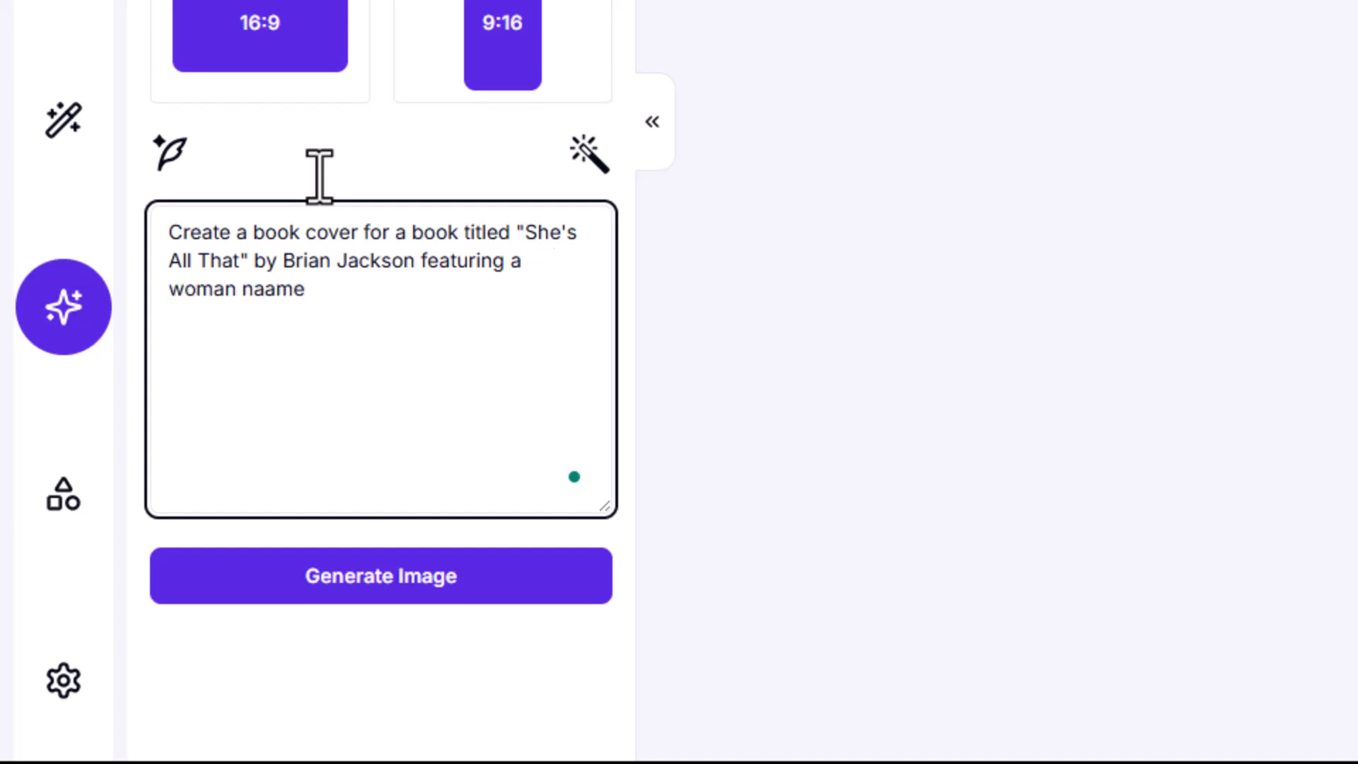
pyautogui.press('BackSpace')
pyautogui.press('BackSpace')
pyautogui.press('BackSpace')
pyautogui.write('med Anne,.')
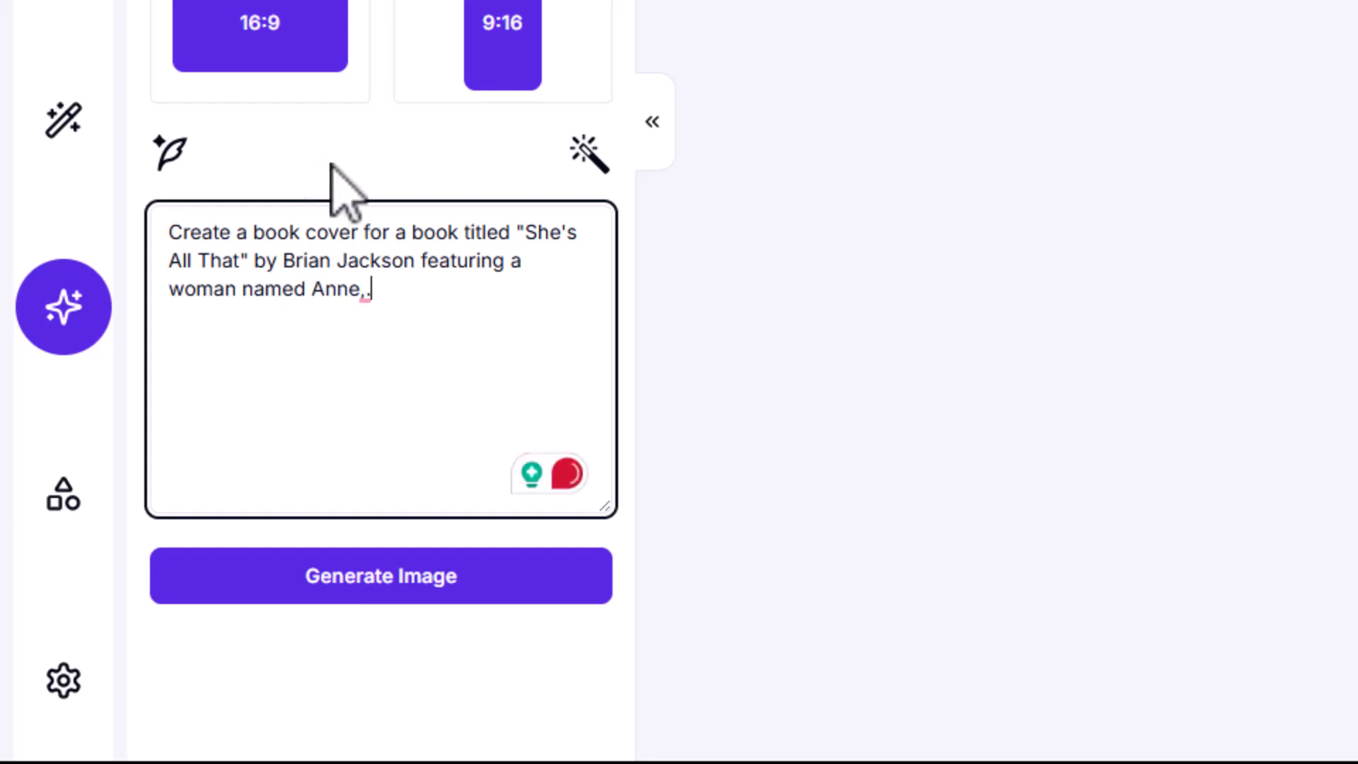
# Complete the image prompt with "featuring a woman named Anne." and correct the stray characters
pyautogui.press('BackSpace')
pyautogui.press('BackSpace')
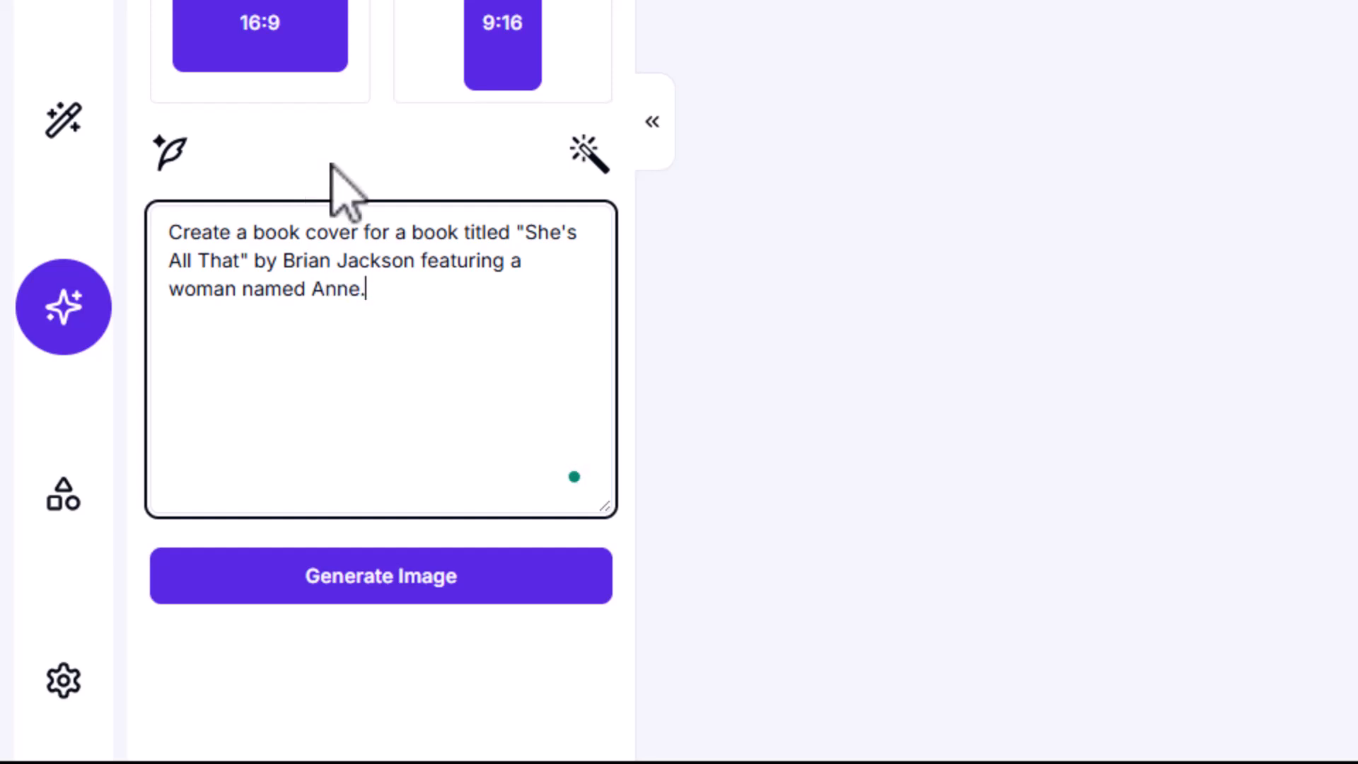
# Enhance the book cover prompt with AI and read through the expanded text
pyautogui.click(171, 150)
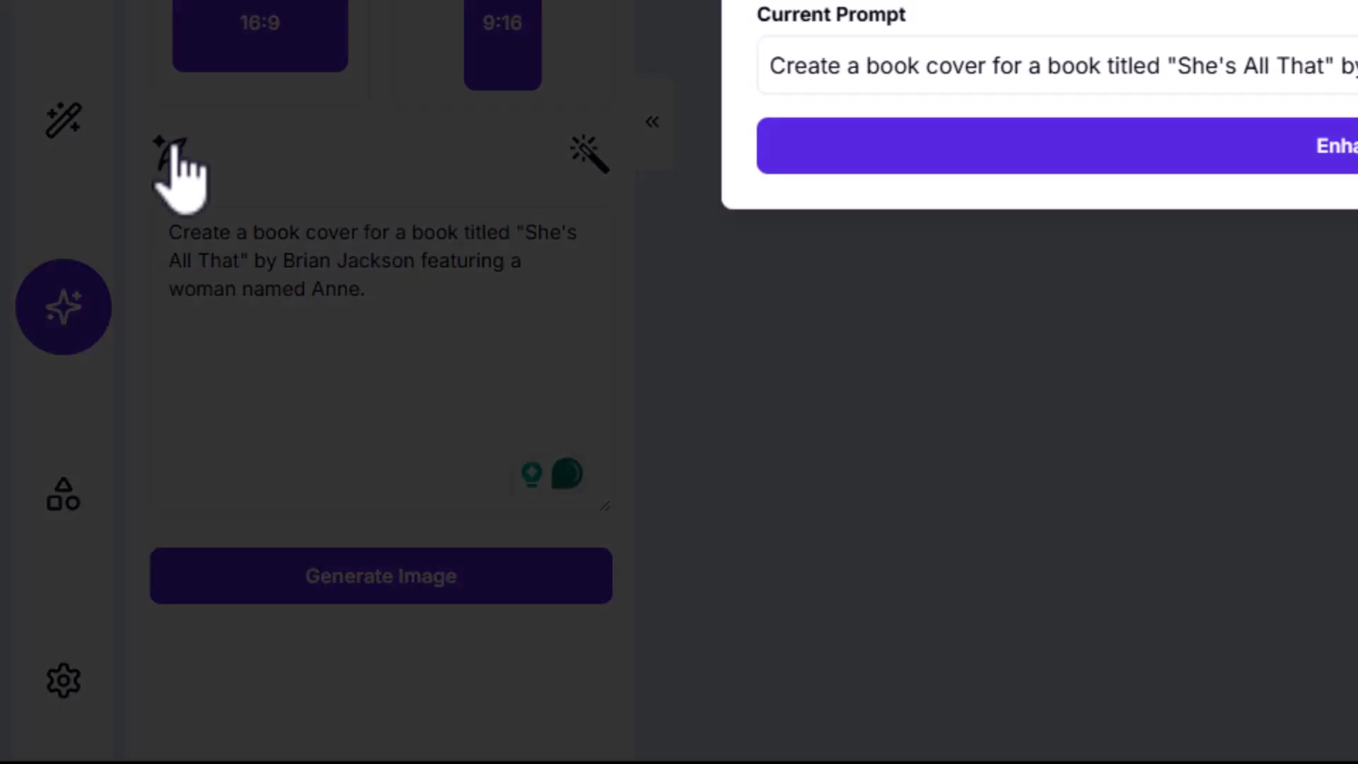
pyautogui.click(1237, 150)
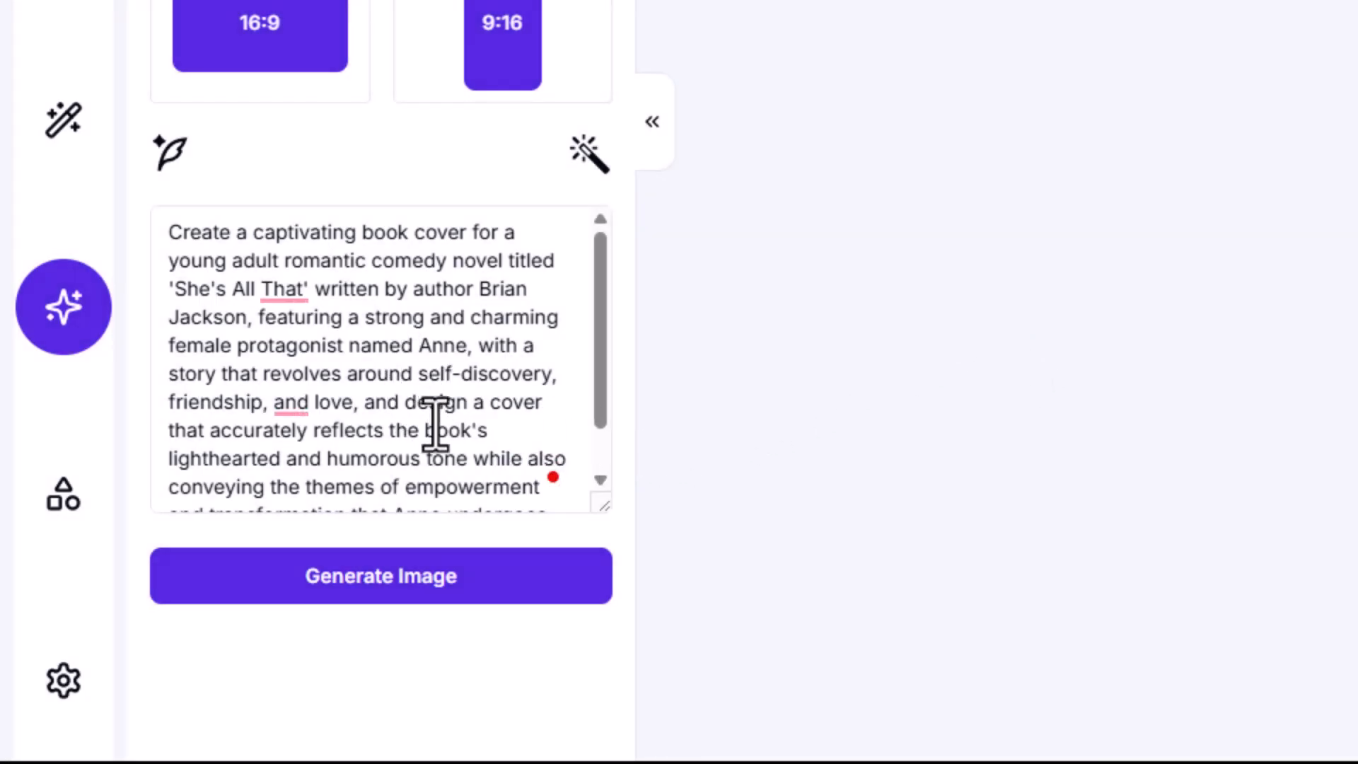
pyautogui.scroll(-1, 439, 425)
pyautogui.scroll(1, 444, 423)
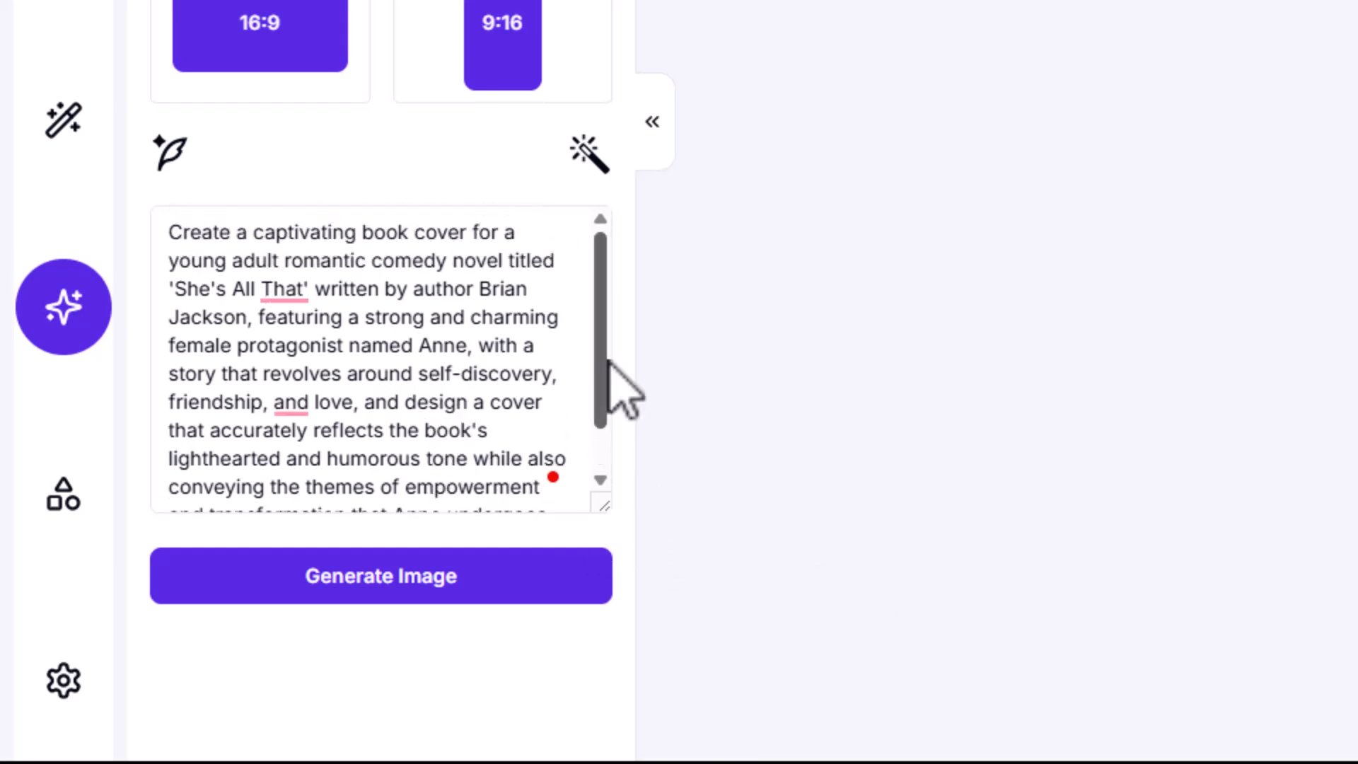
# Open the Rewrite Prompt with AI dialog, then copy Anne's full description paragraph from the Character section of prompts.docx in Word
pyautogui.click(591, 166)
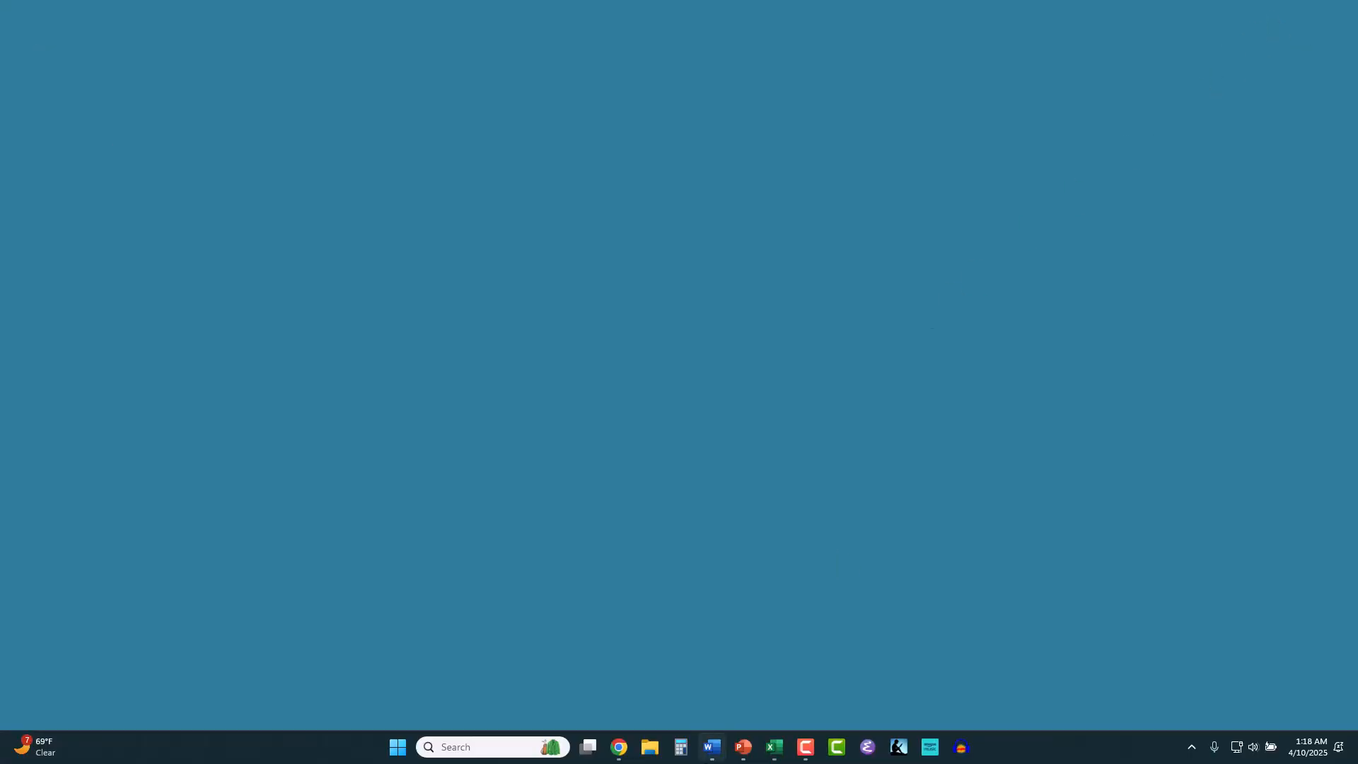
pyautogui.moveTo(712, 746)
pyautogui.click(712, 702)
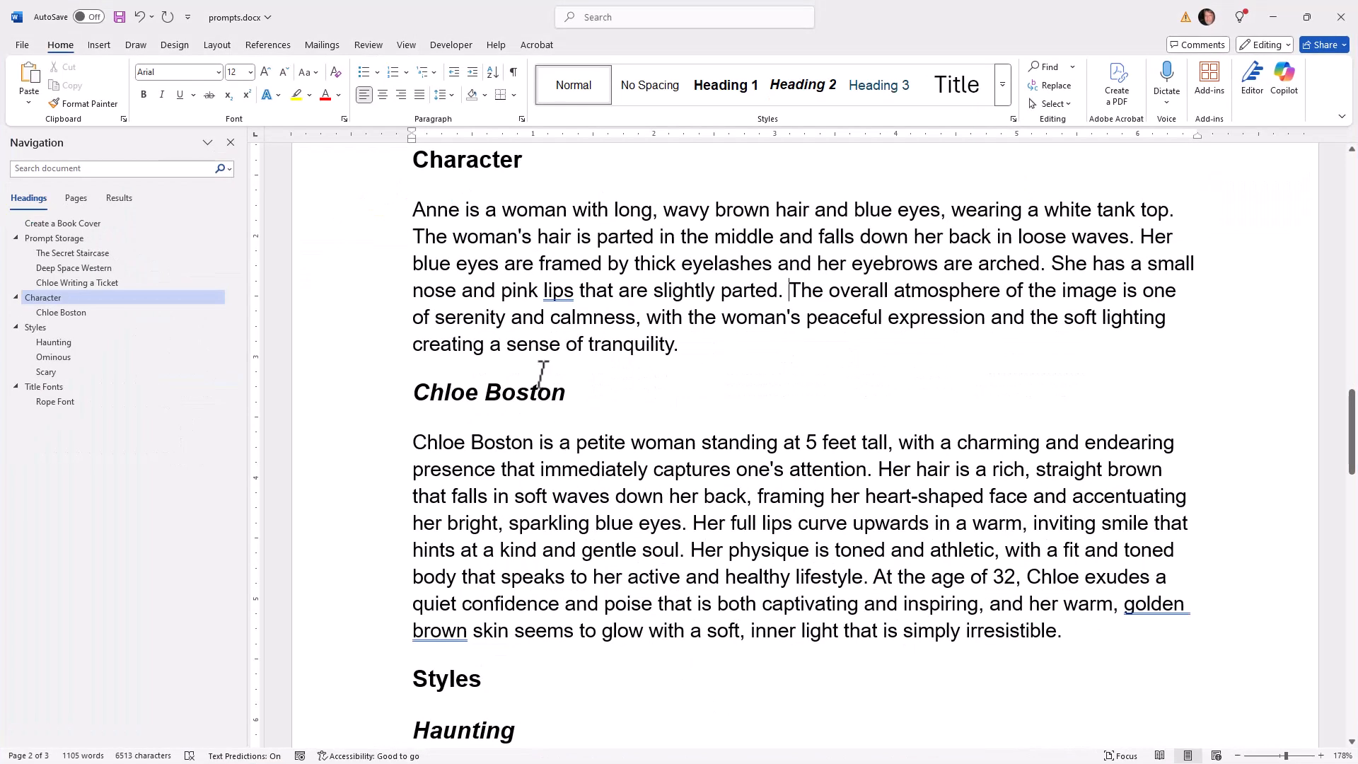
pyautogui.click(534, 215)
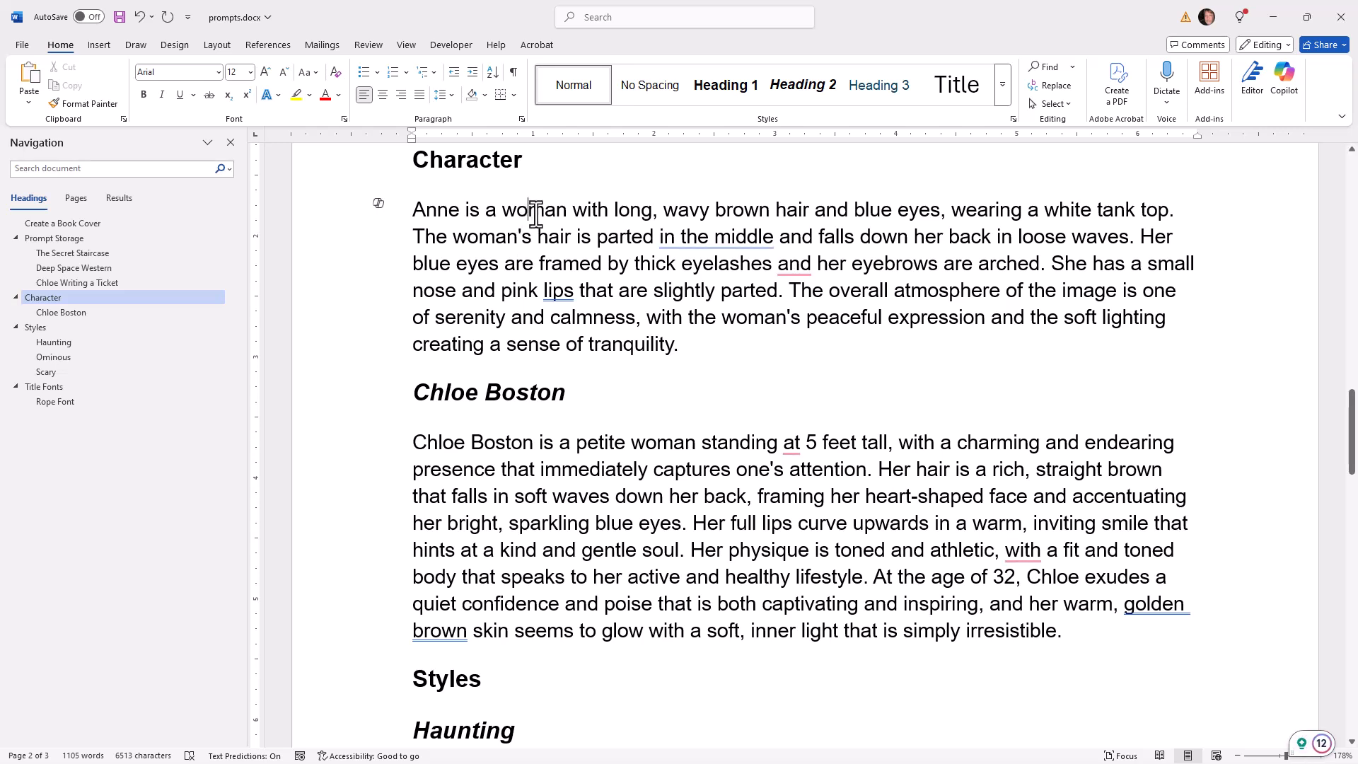
pyautogui.tripleClick(536, 213)
pyautogui.rightClick(536, 213)
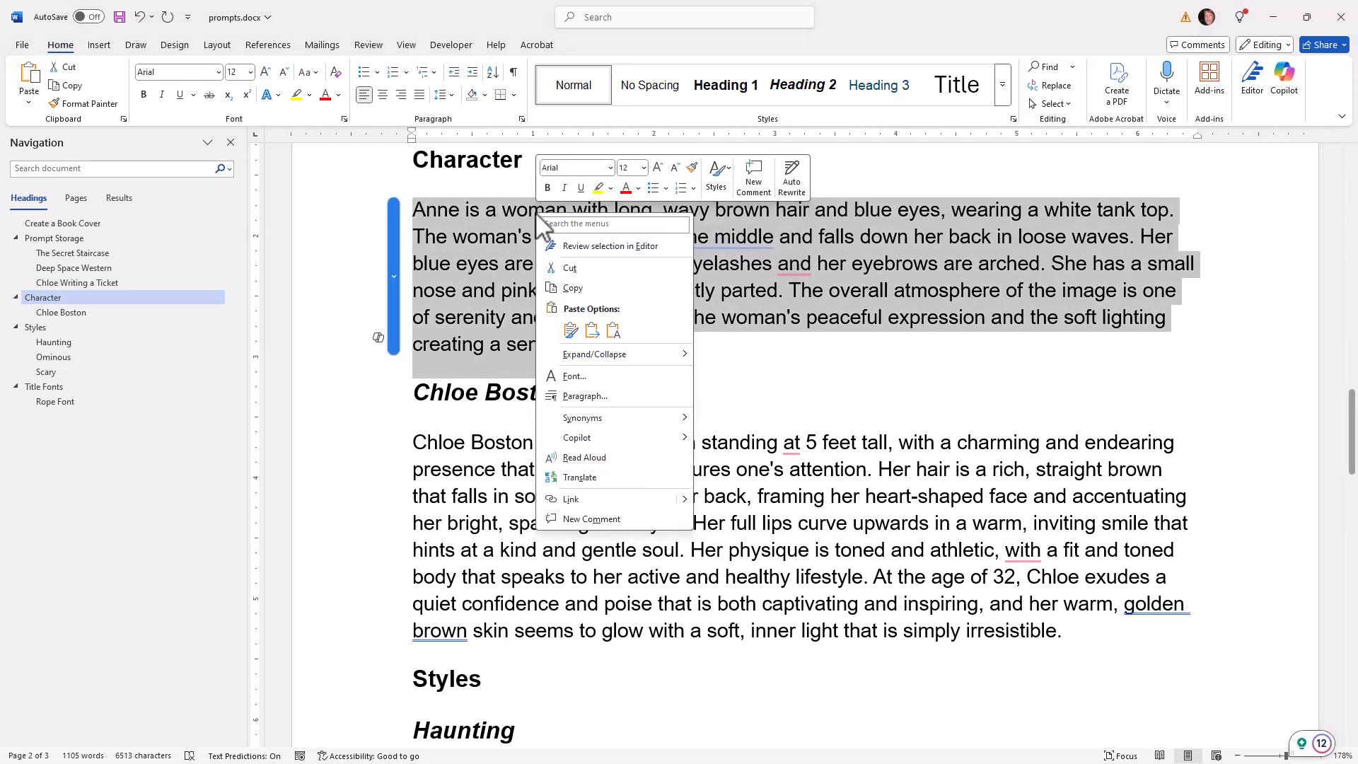
pyautogui.click(570, 287)
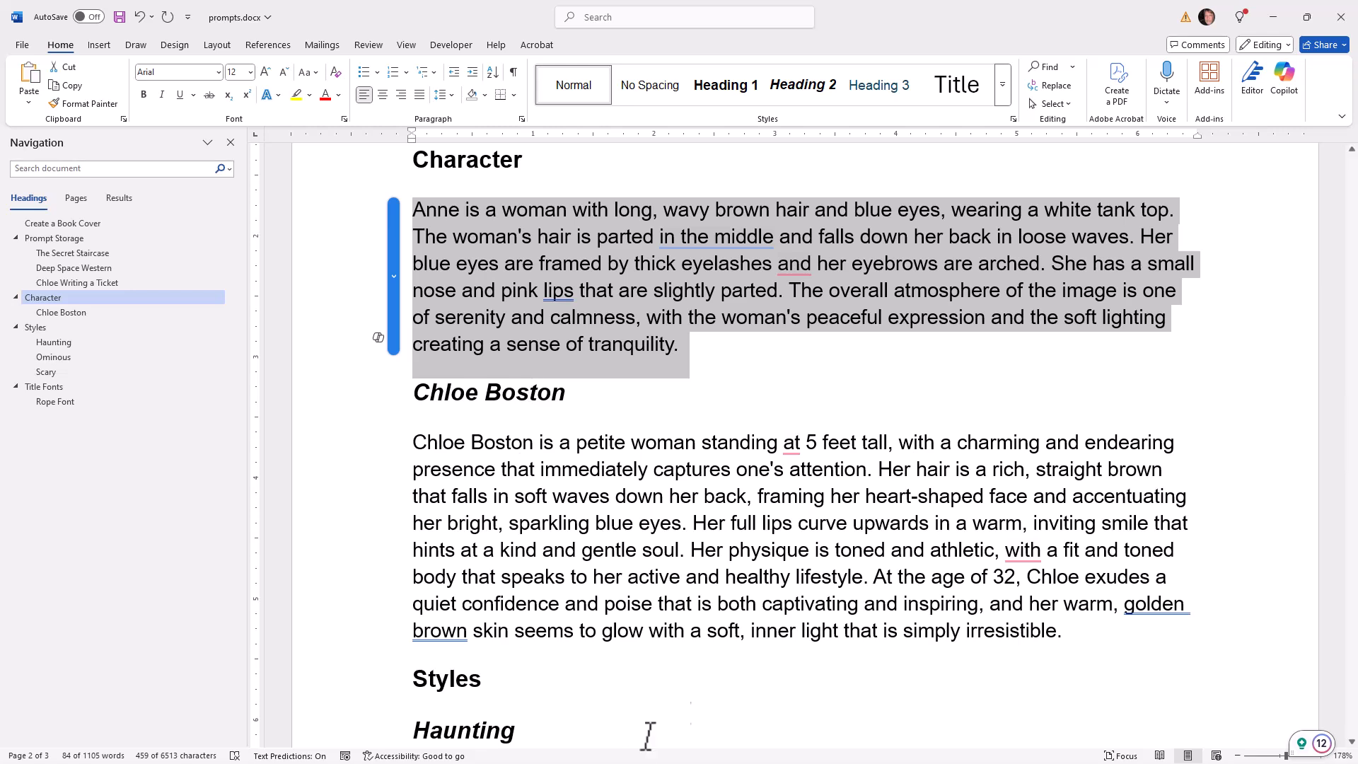
# Switch back to Artistly in Chrome and enhance the prompt using Anne's copied description as the rewrite instructions
pyautogui.click(1273, 17)
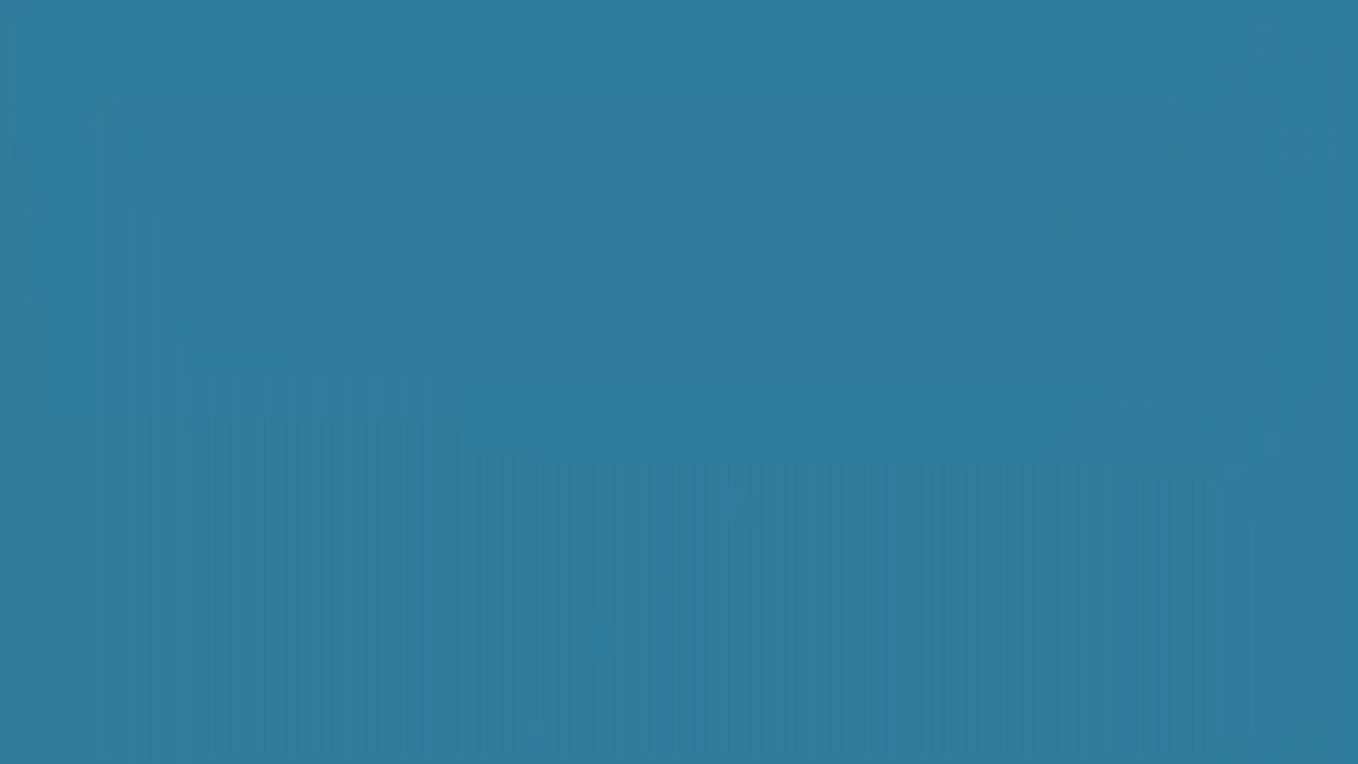
pyautogui.moveTo(619, 747)
pyautogui.click(622, 682)
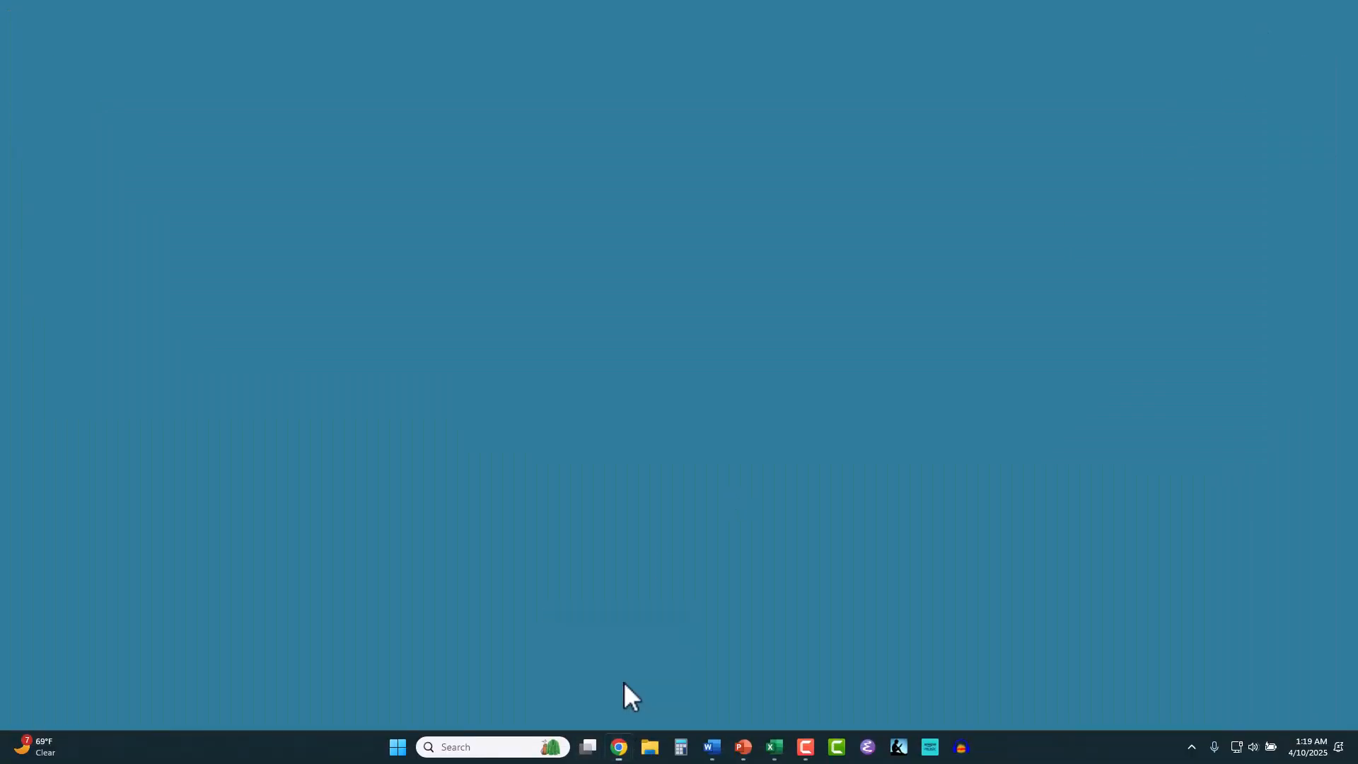
pyautogui.rightClick(510, 448)
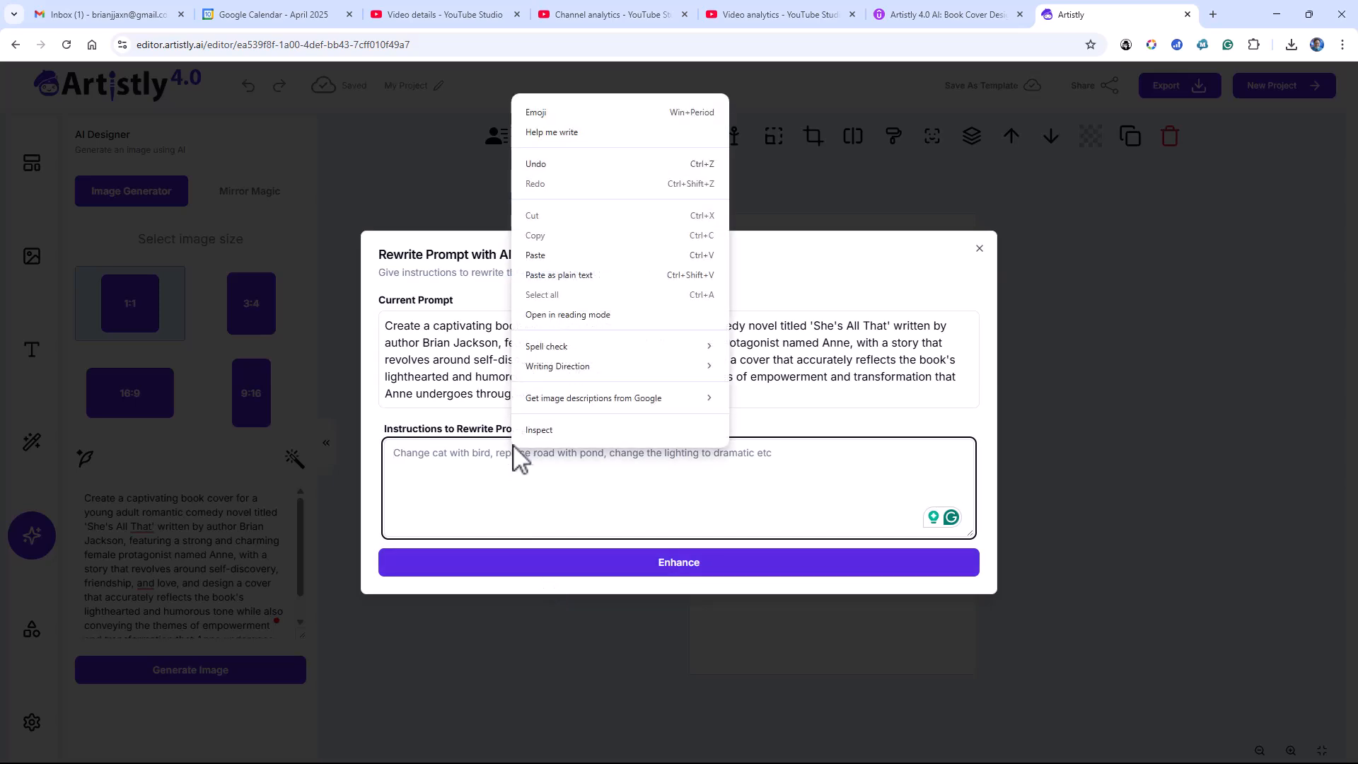
pyautogui.click(563, 256)
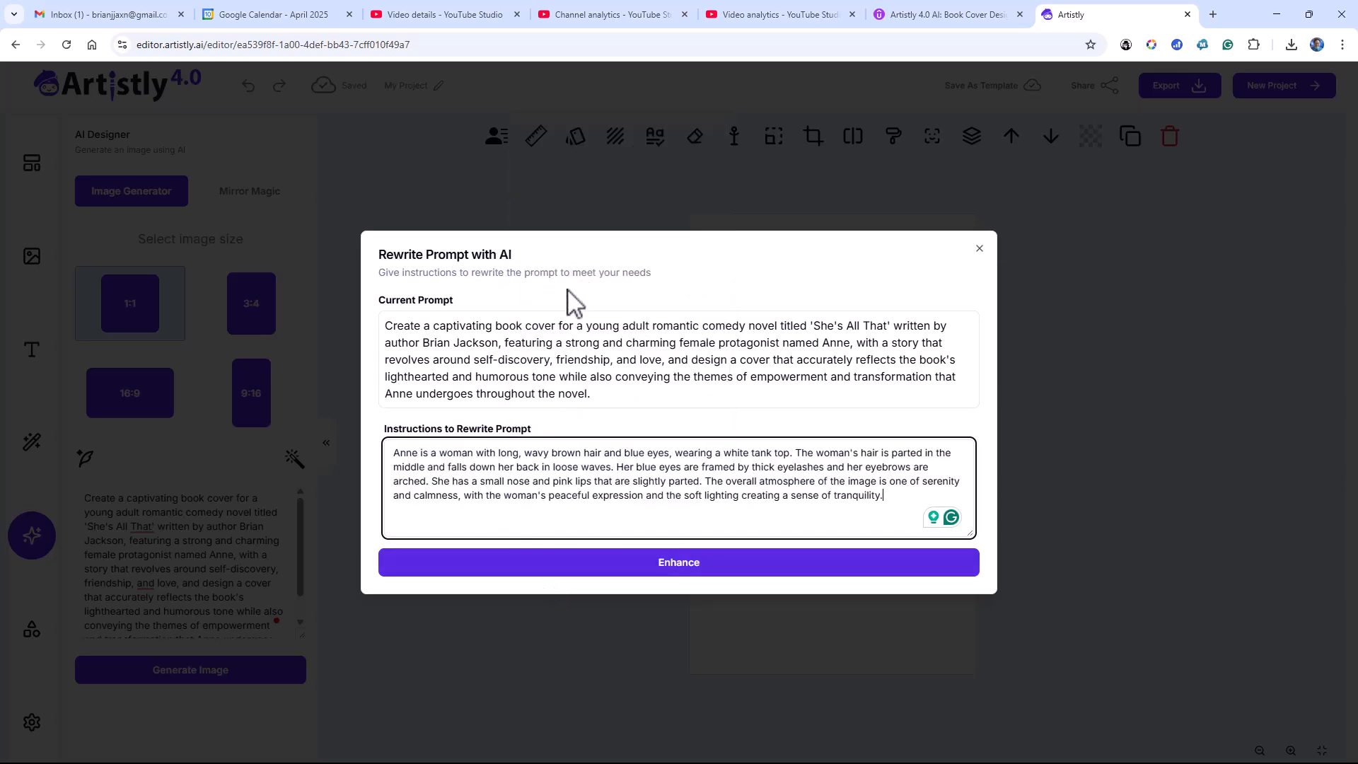
pyautogui.click(670, 564)
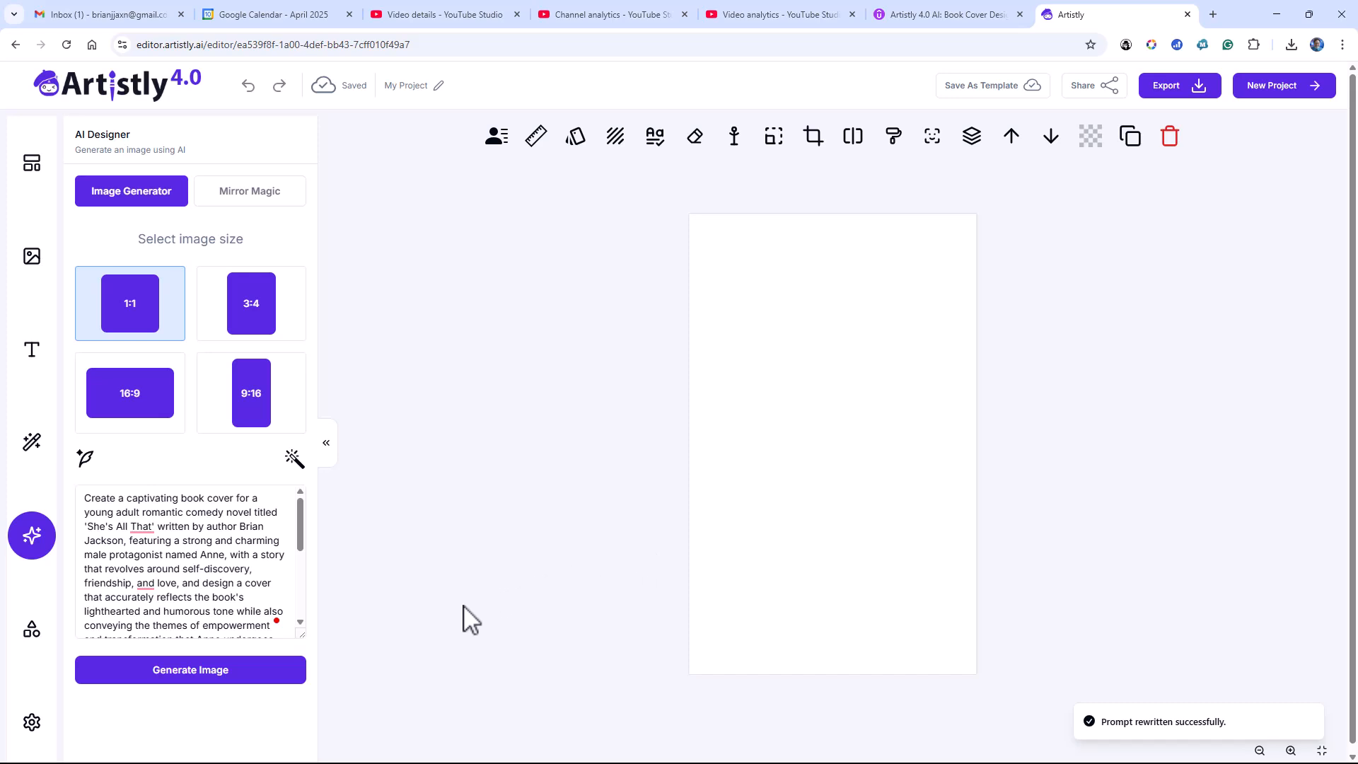
# Generate a 9:16 cover image from the rewritten prompt and review the full prompt in the Rewrite Prompt with AI dialog
pyautogui.click(252, 414)
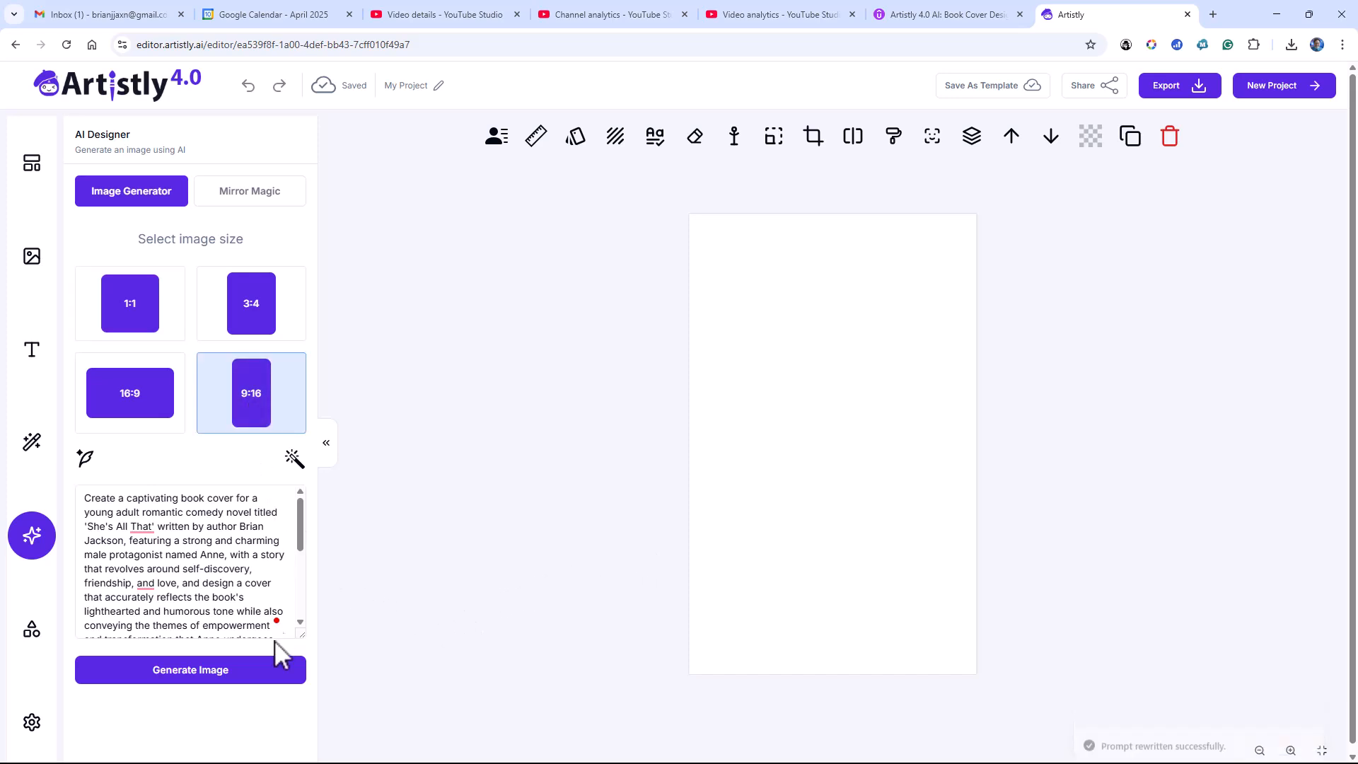
pyautogui.click(260, 676)
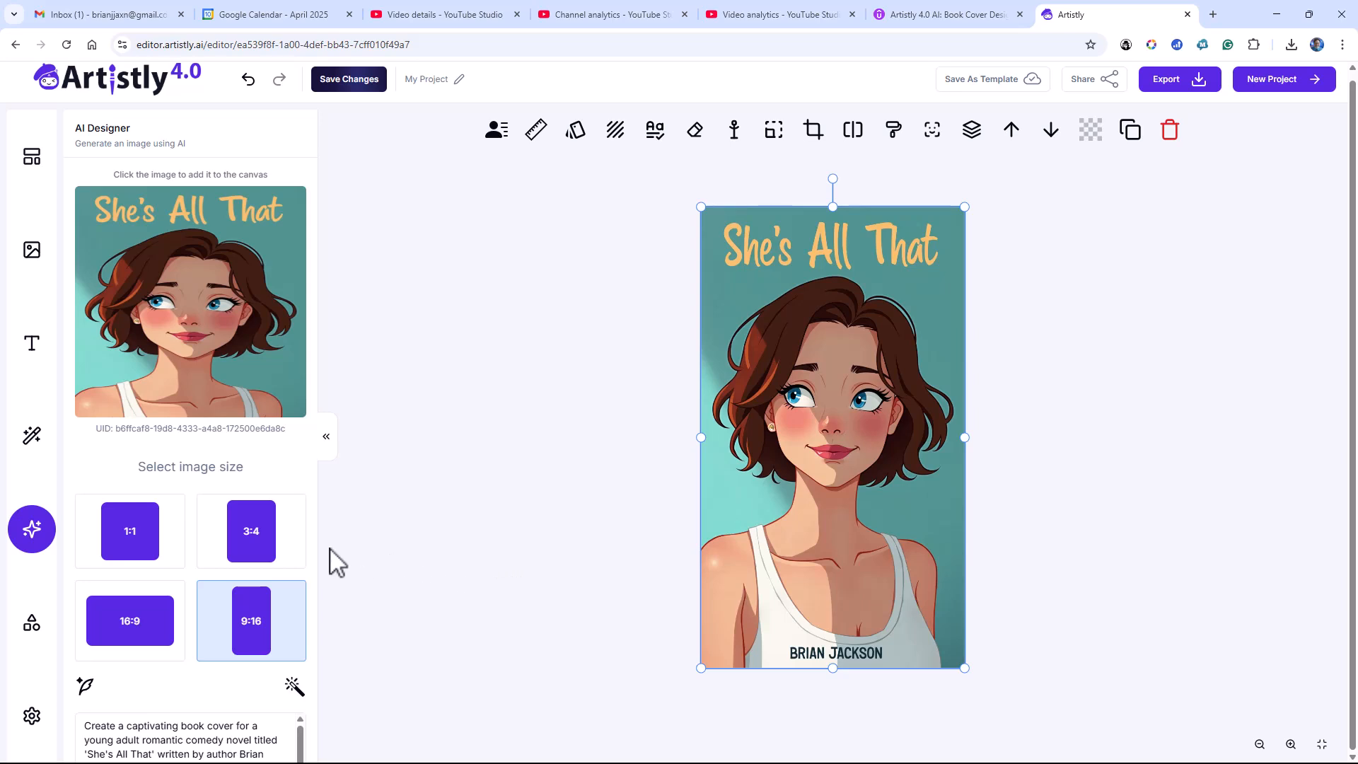
pyautogui.click(295, 688)
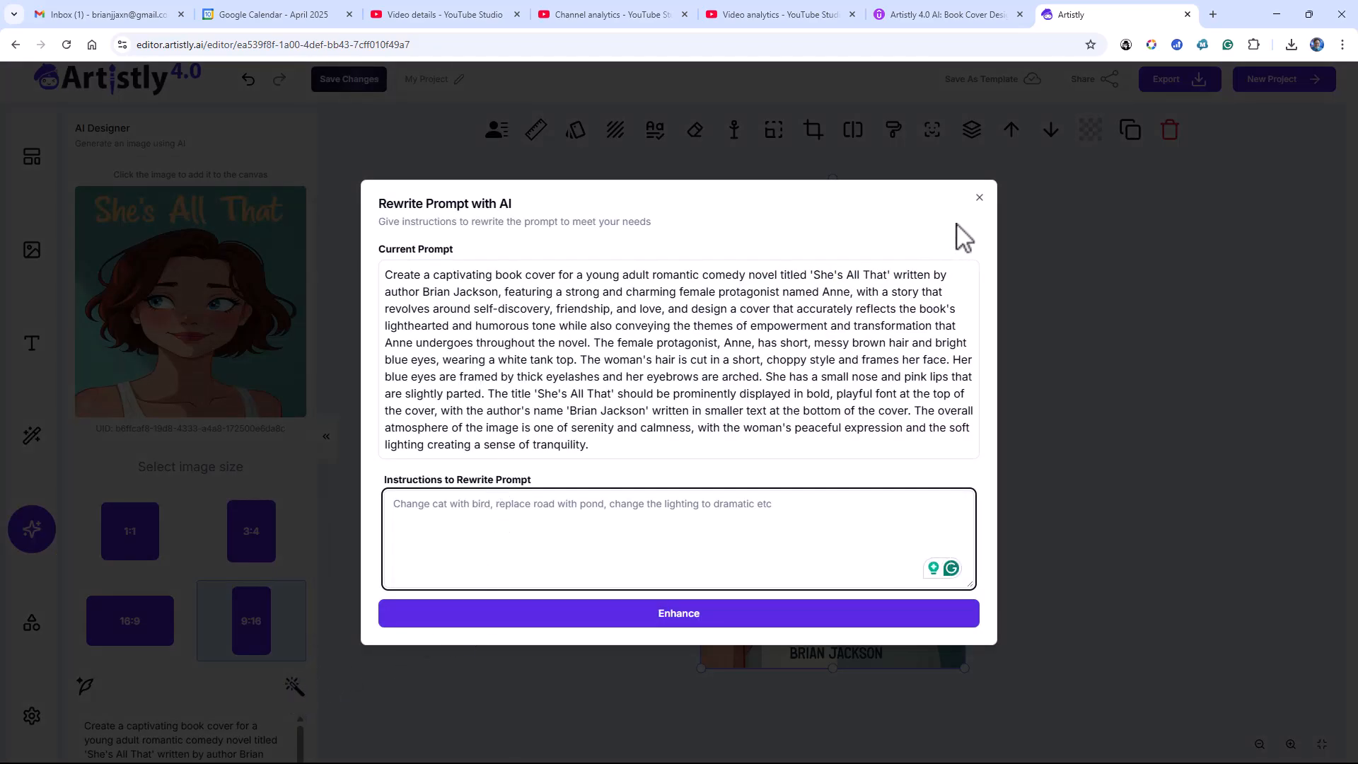
pyautogui.click(979, 198)
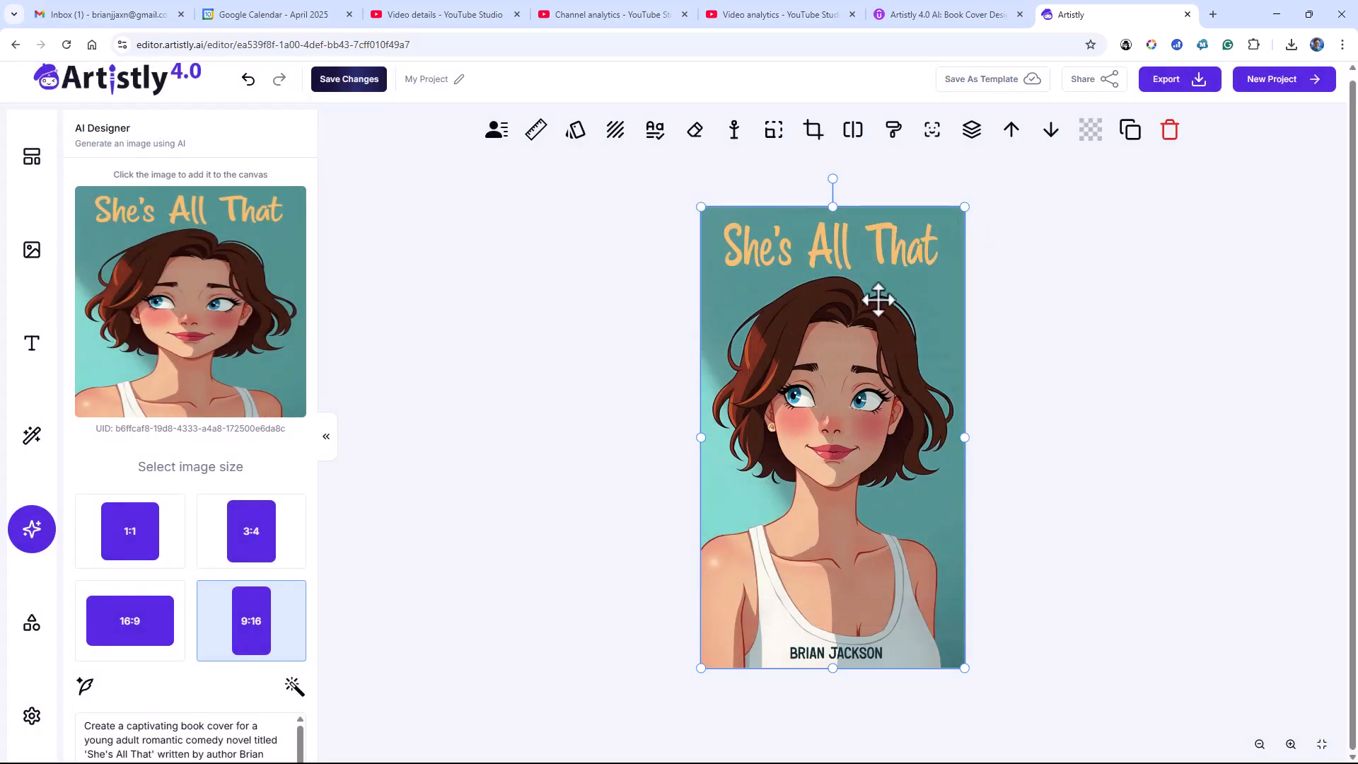